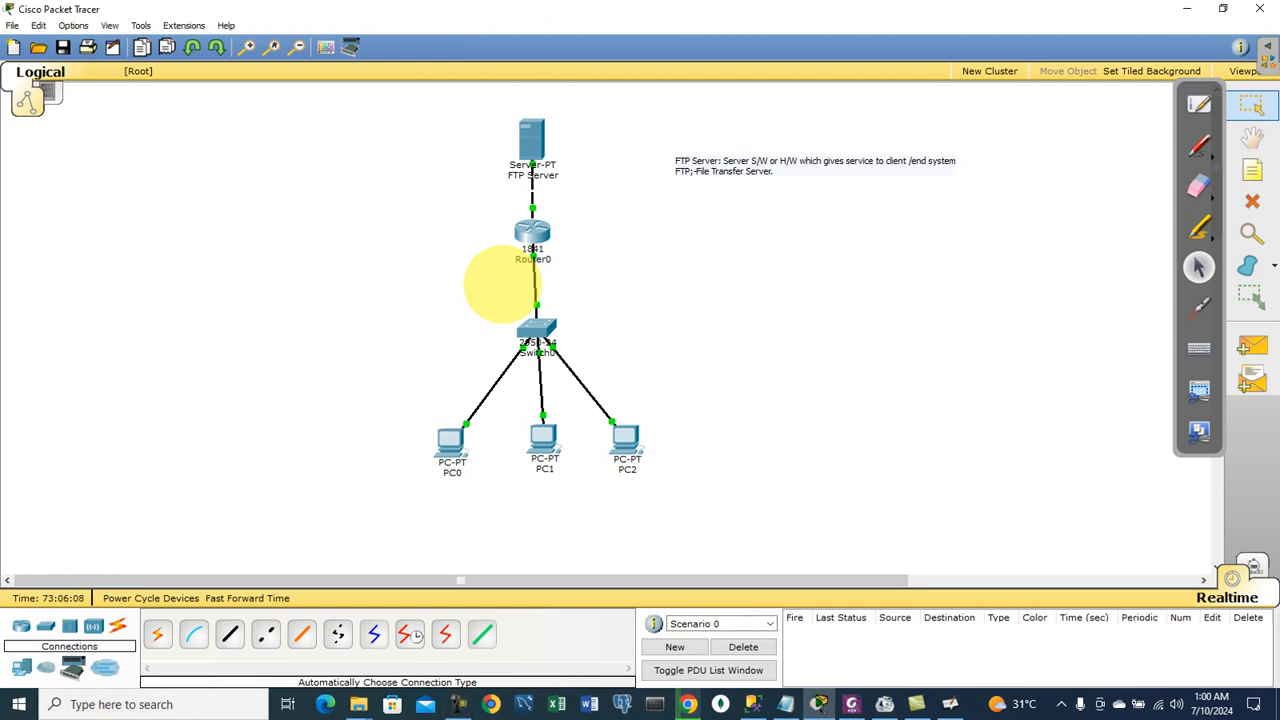
Step: Save the current network as 'ftp server' and start a new file
key("ctrl+n")
key("Escape")
key("ctrl+s")
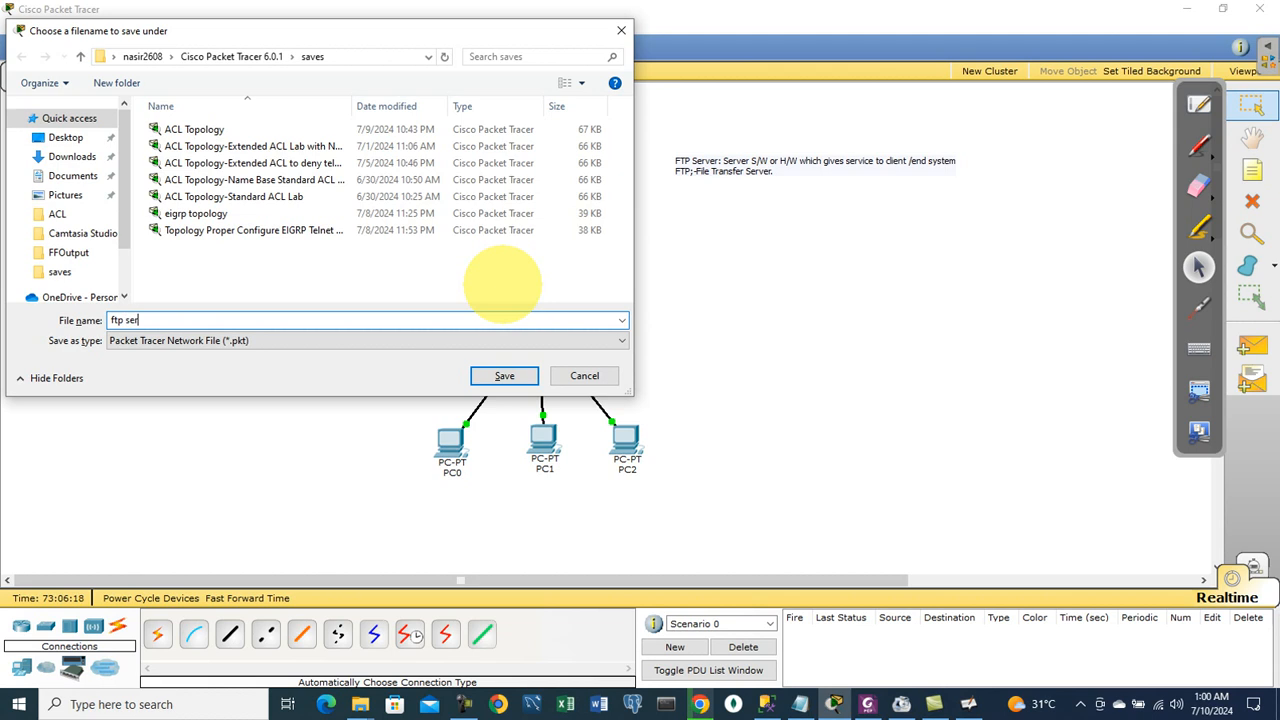
type("ftp server")
key("Return")
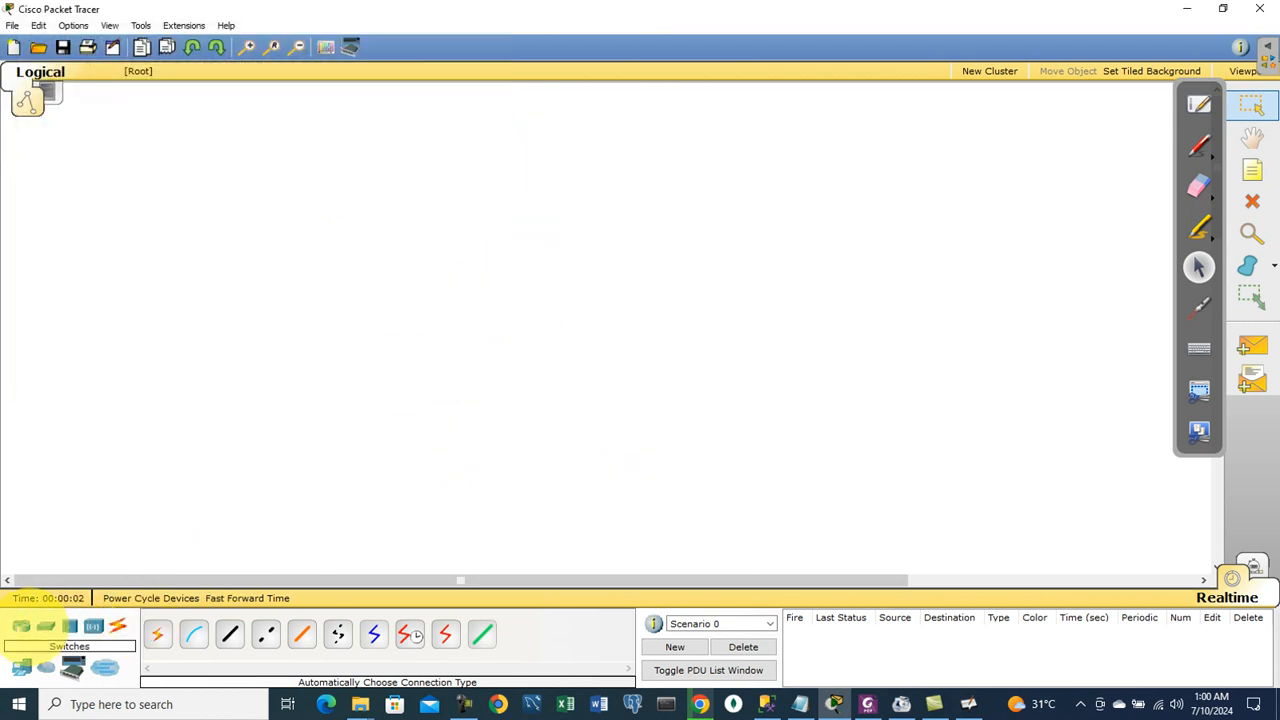
Step: Place an 1841 router with a 2950-24 switch below it
left_click(21, 626)
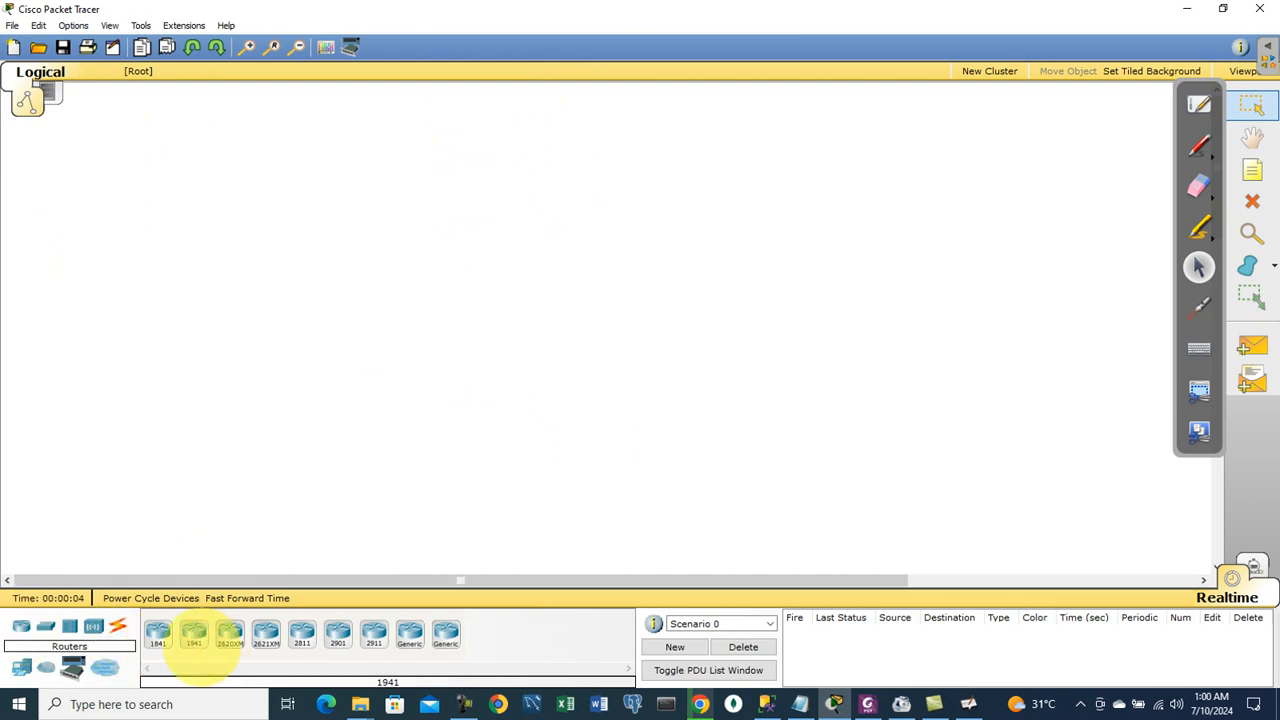
left_click(158, 632)
left_click(511, 255)
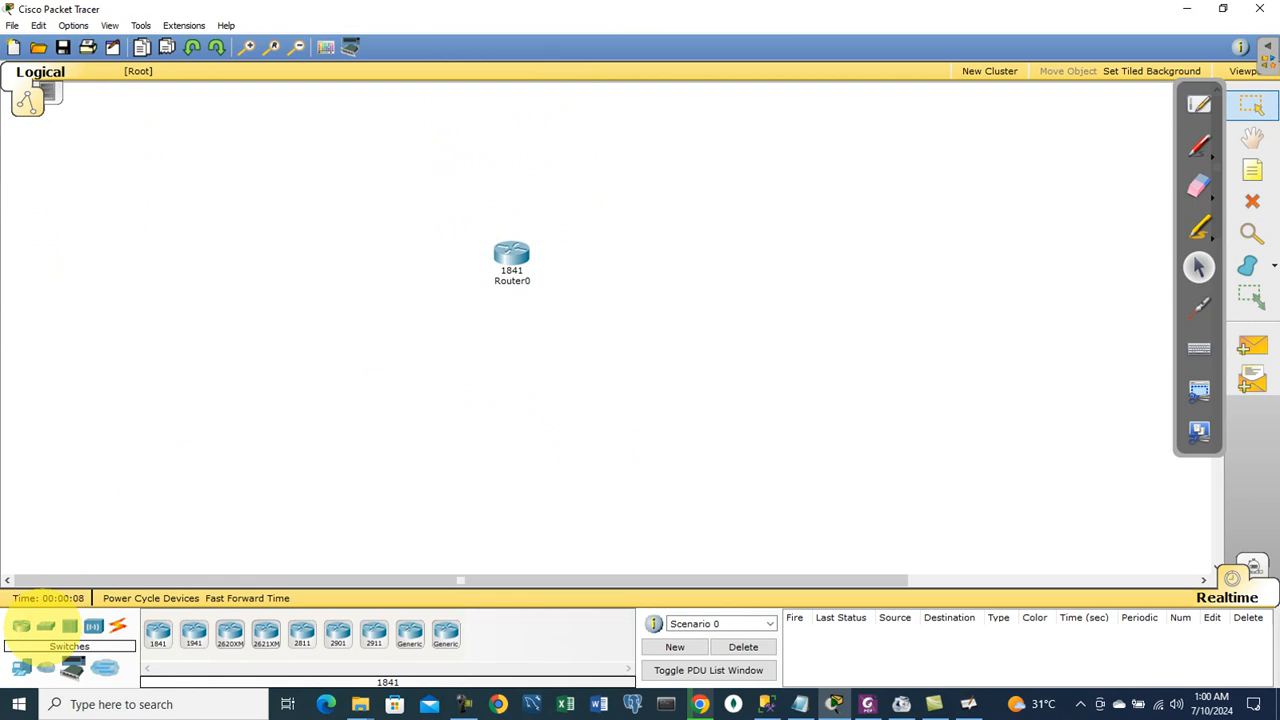
left_click(45, 626)
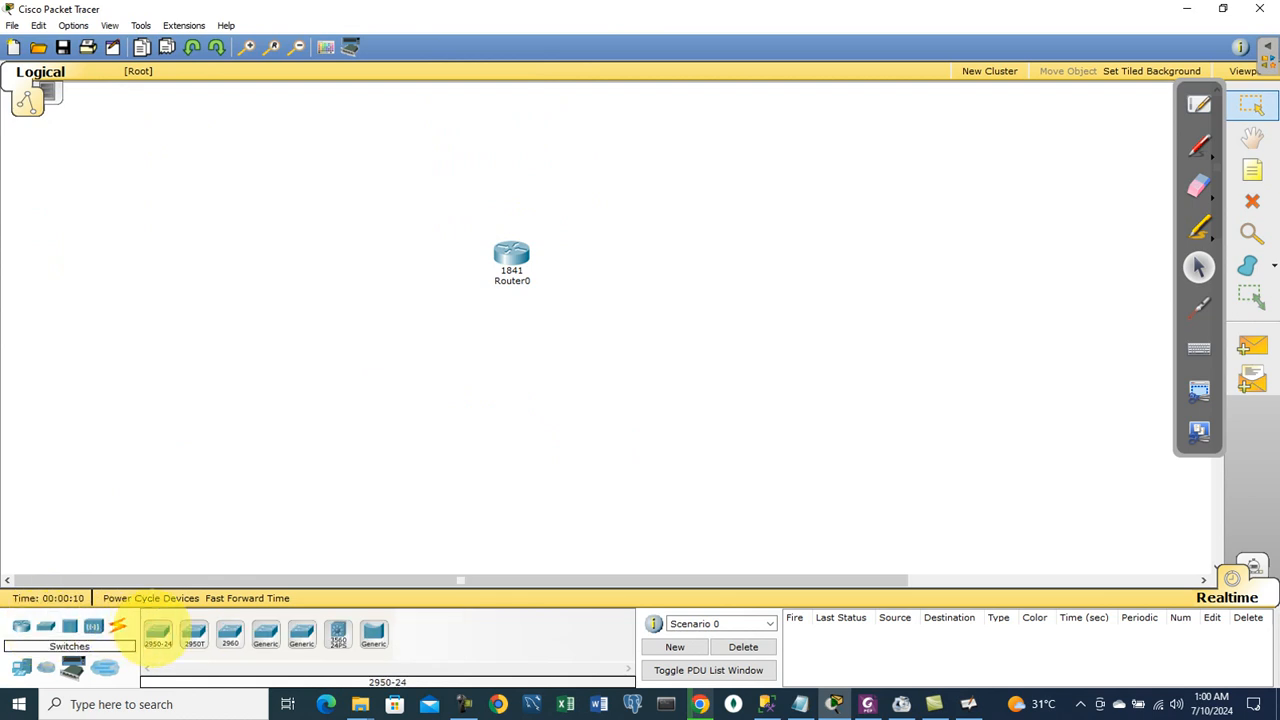
left_click(158, 632)
left_click(500, 369)
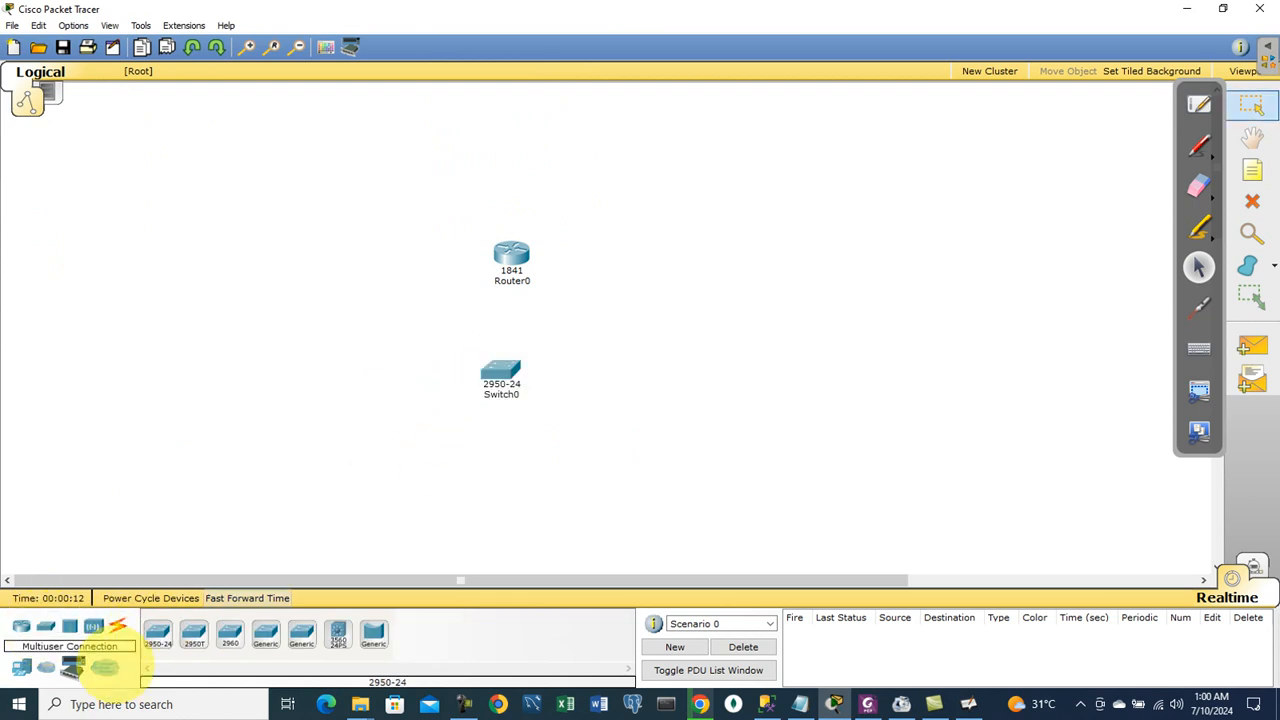
Step: Place four generic PCs in a bottom row and a server above the router
left_click(46, 668)
left_click(158, 632)
left_click(338, 488)
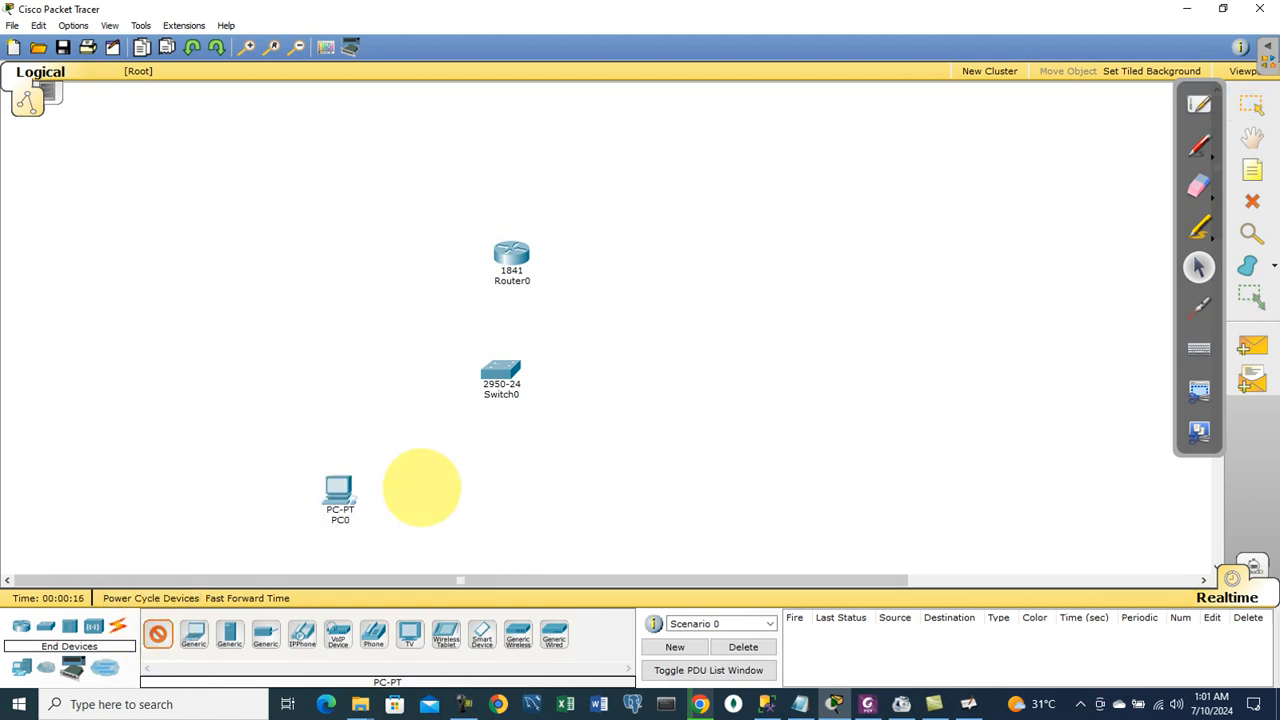
left_click(422, 488)
left_click(502, 488)
left_click(594, 488)
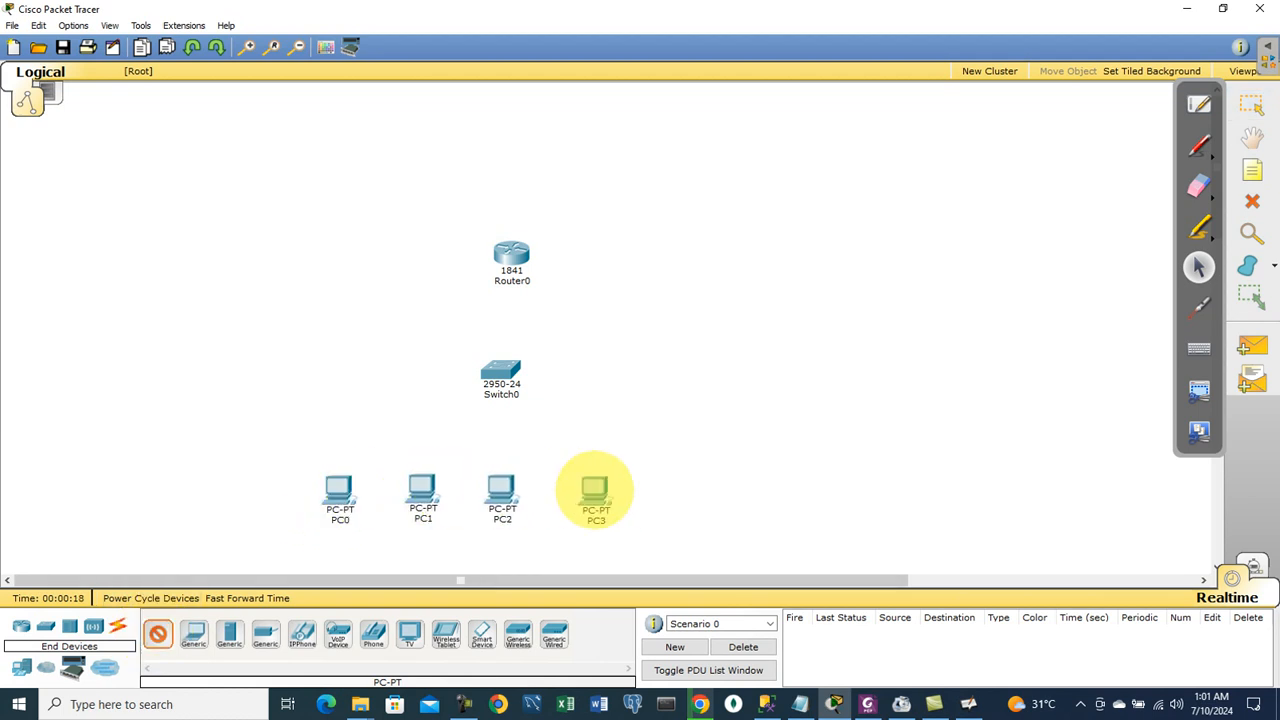
left_click(229, 633)
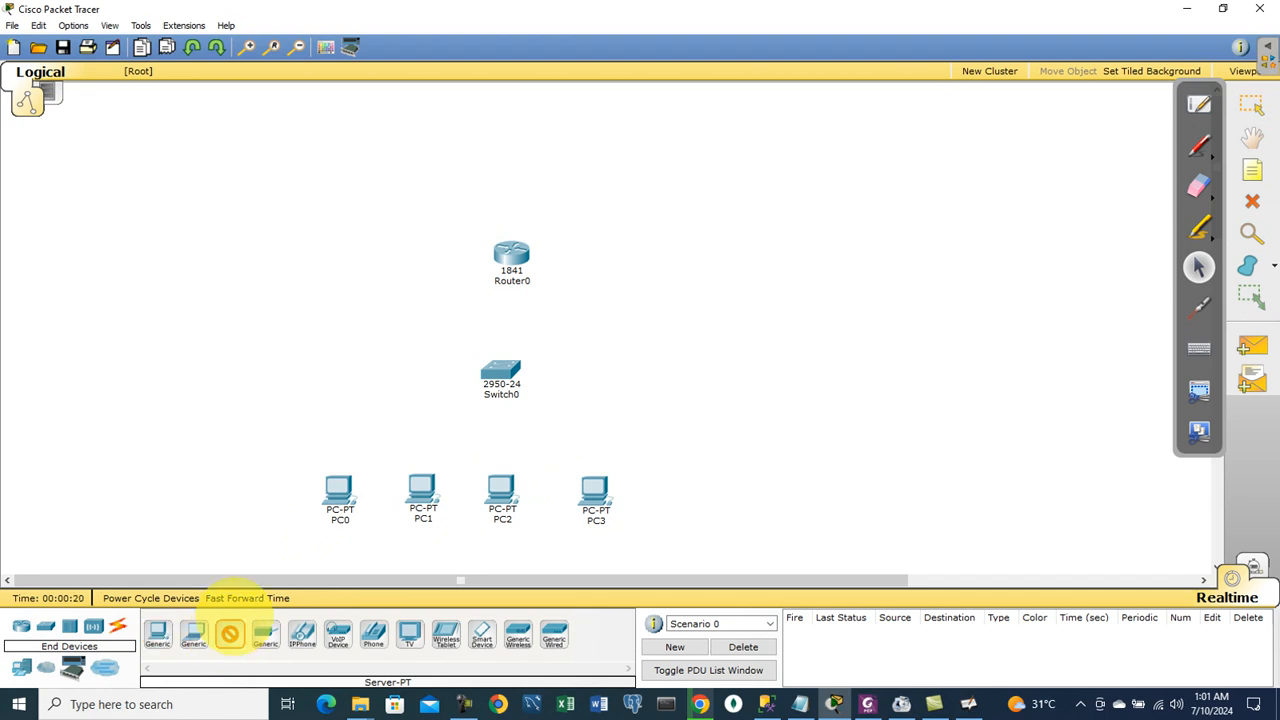
left_click(509, 130)
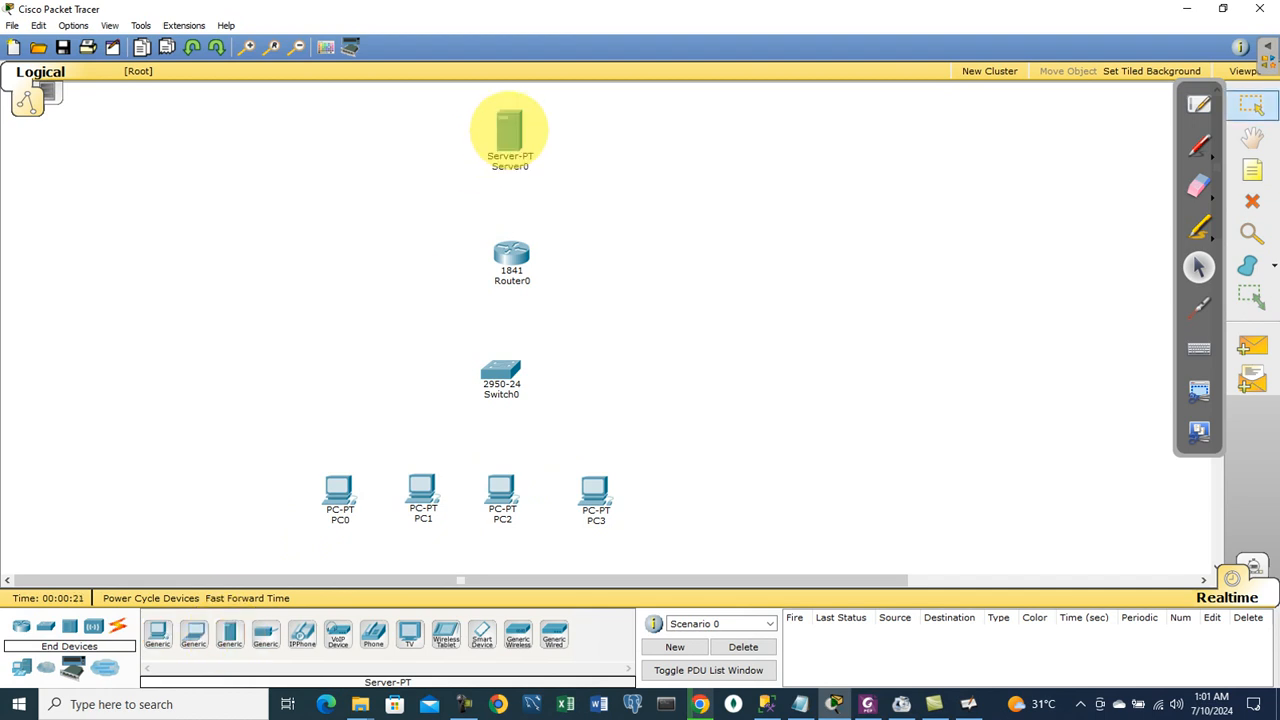
left_click(117, 625)
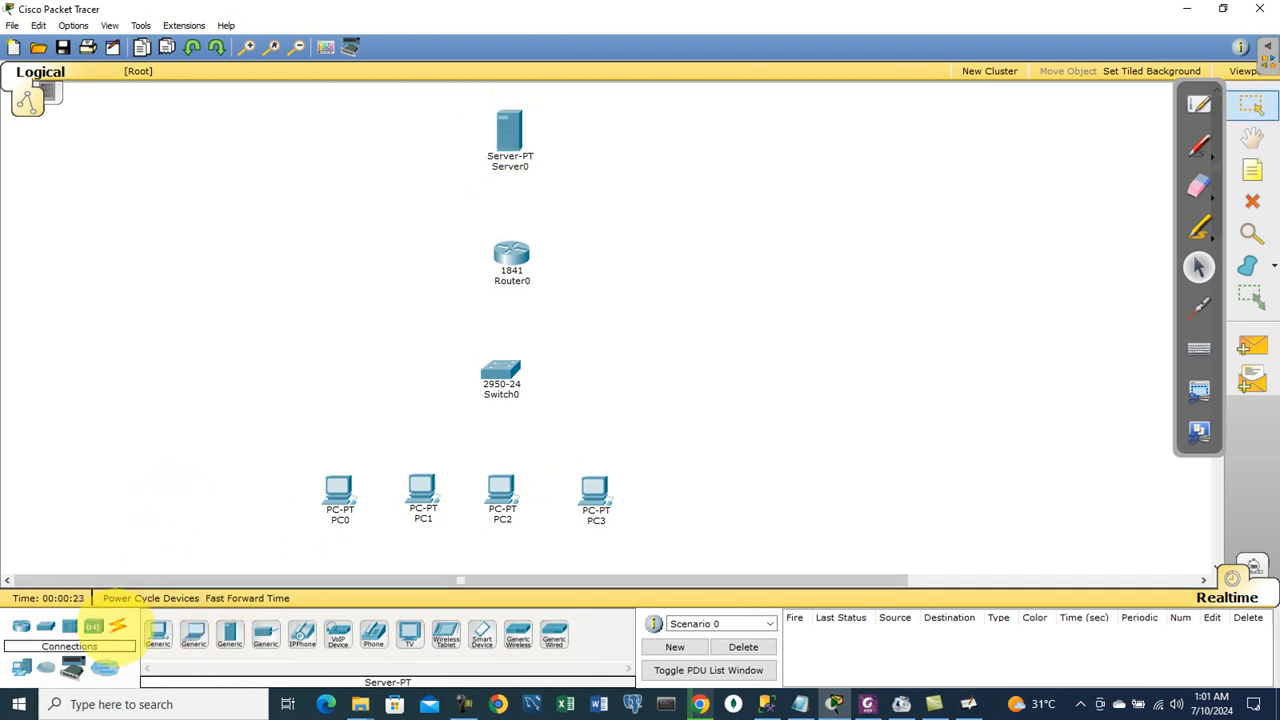
Step: Cable the server to the router and the router to the switch automatically
left_click(157, 634)
left_click(512, 135)
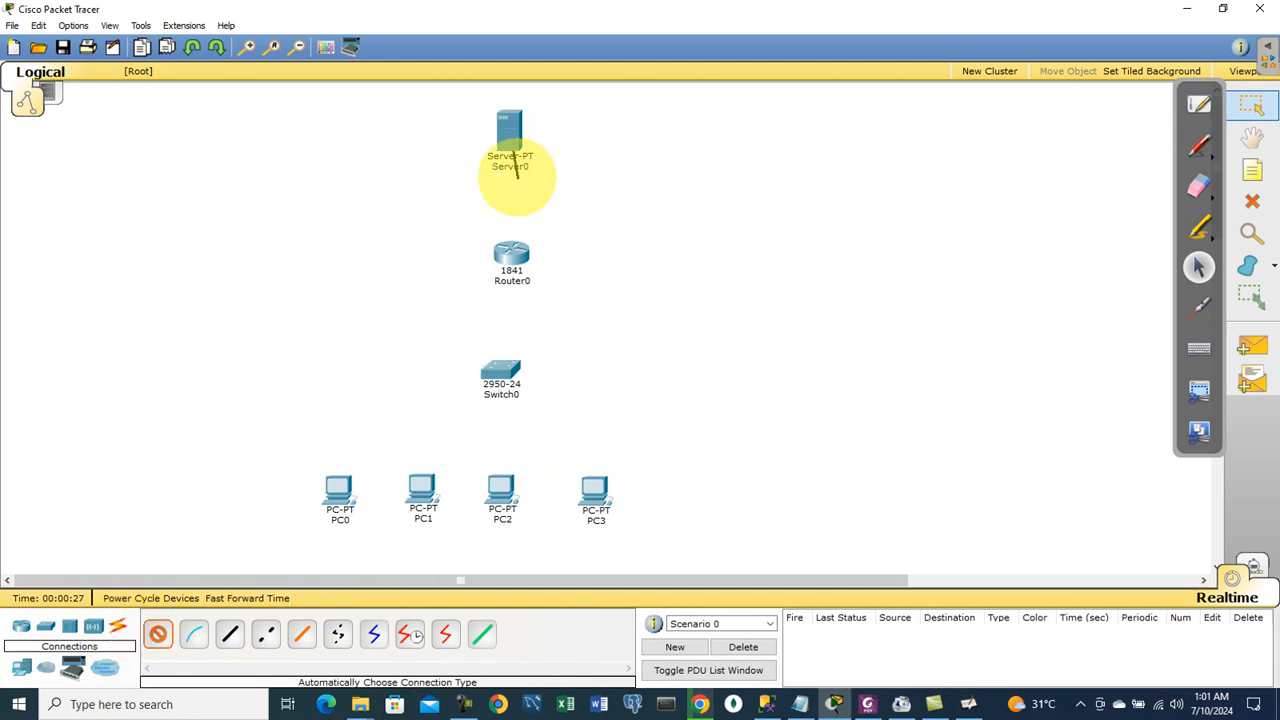
left_click(511, 255)
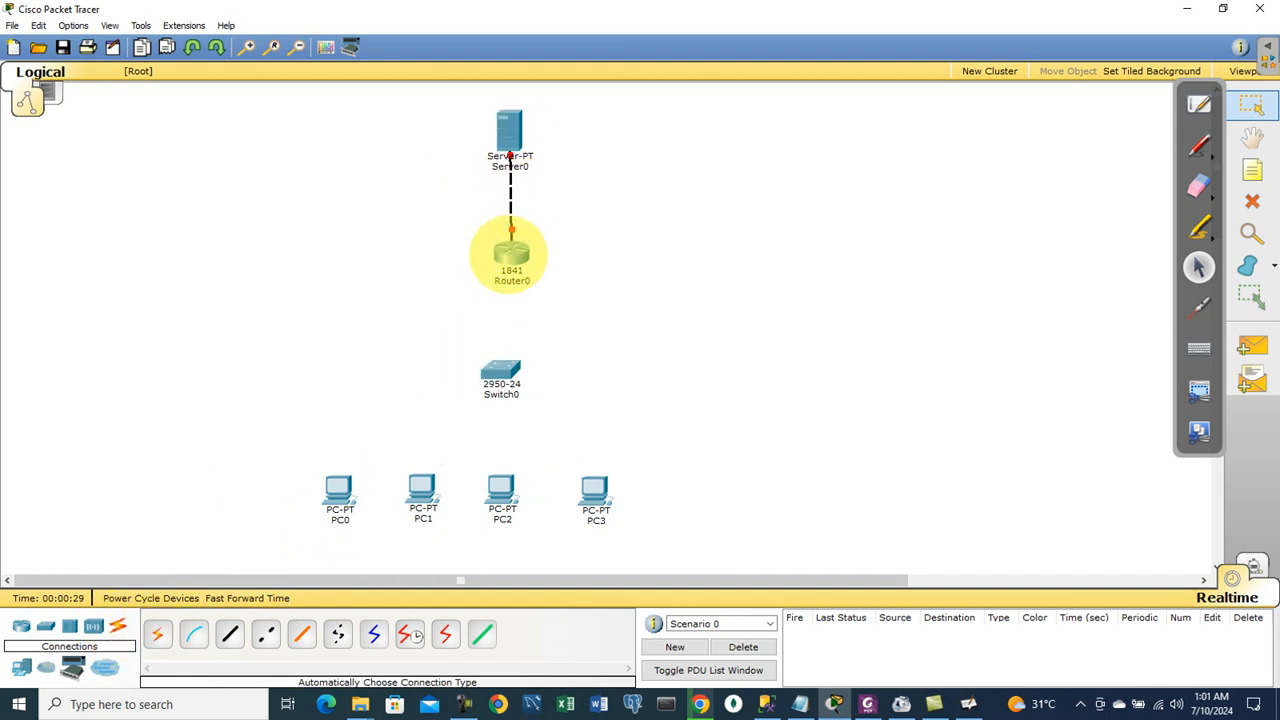
left_click(157, 634)
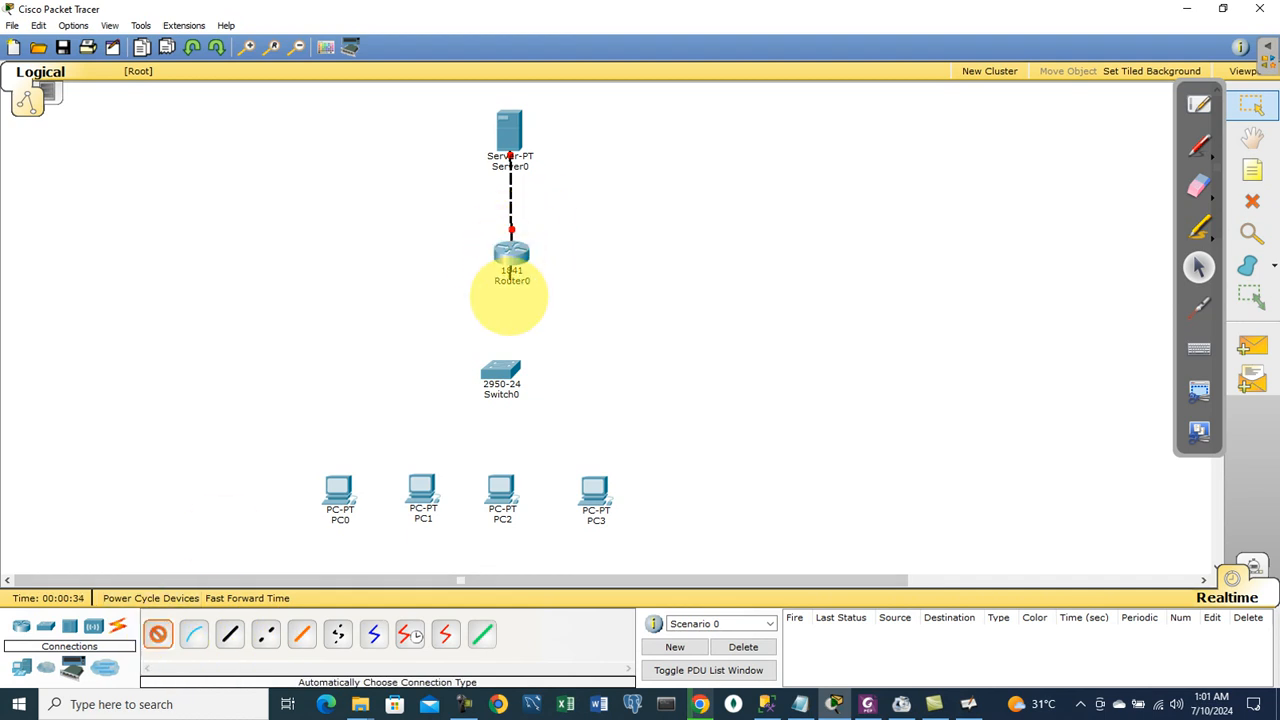
left_click(500, 365)
Step: Cable the switch to PC0, PC1, PC2 and PC3
left_click(500, 366)
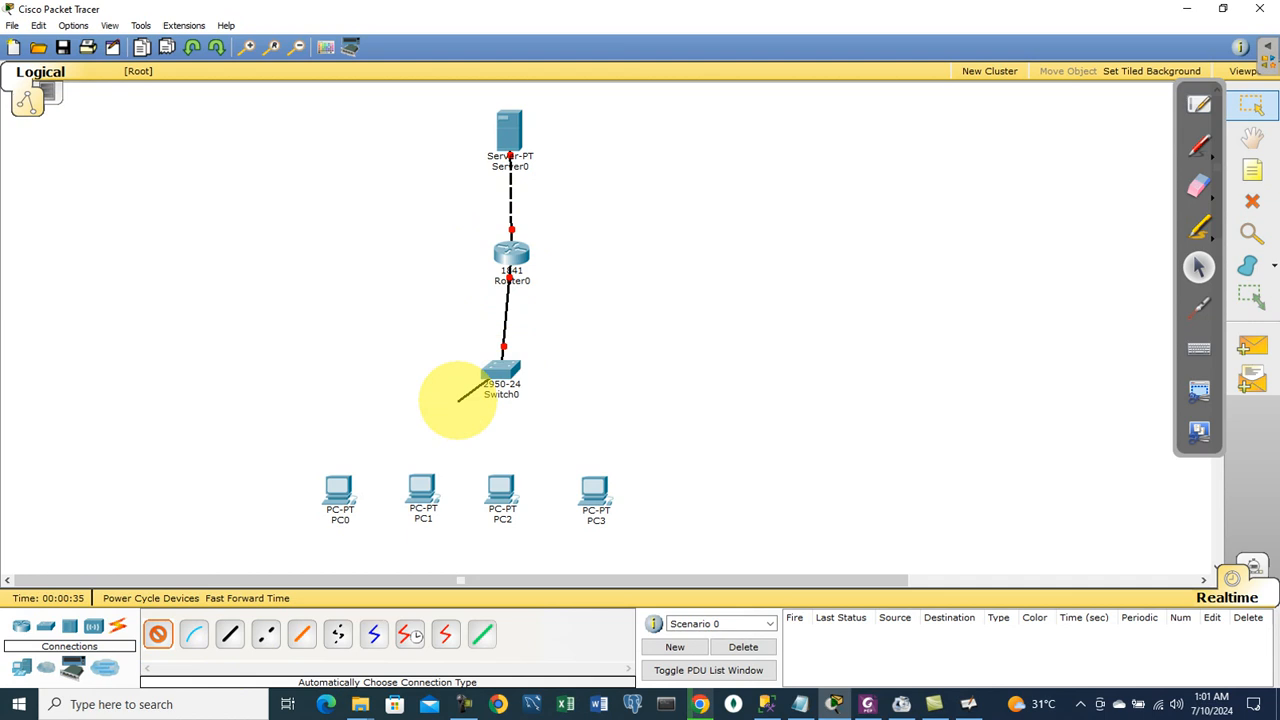
left_click(337, 482)
left_click(500, 368)
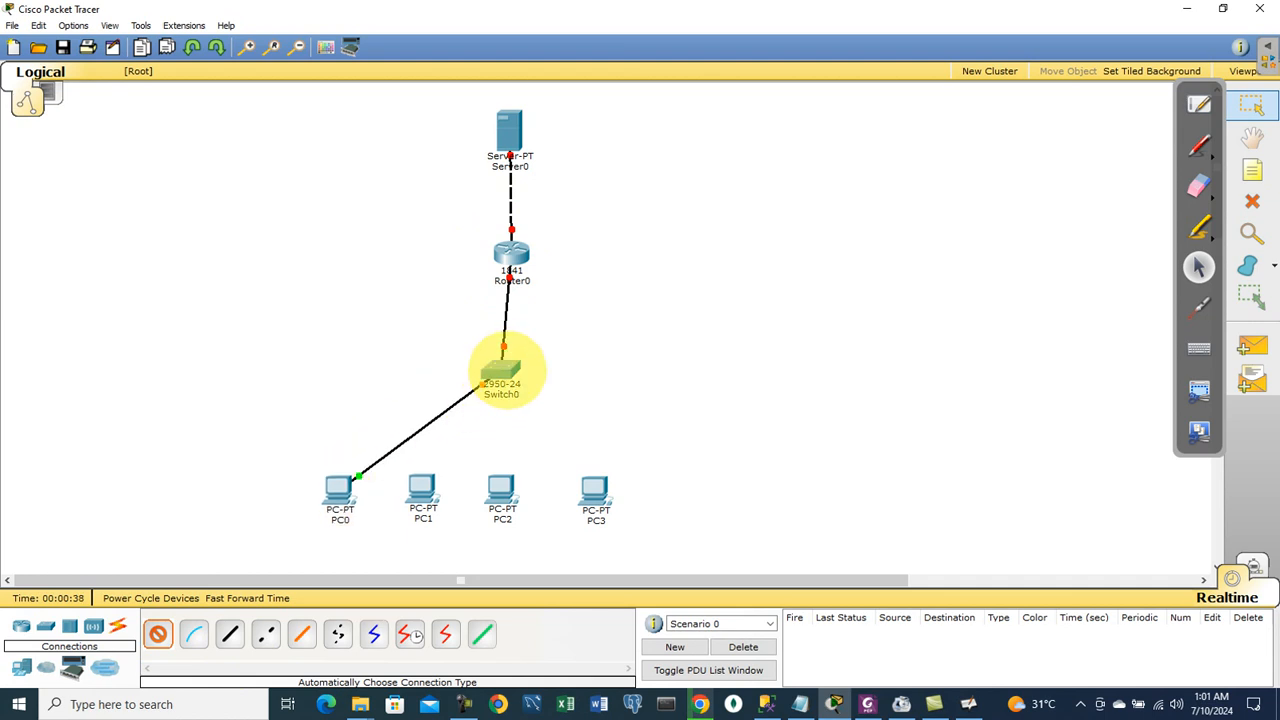
left_click(421, 488)
left_click(500, 366)
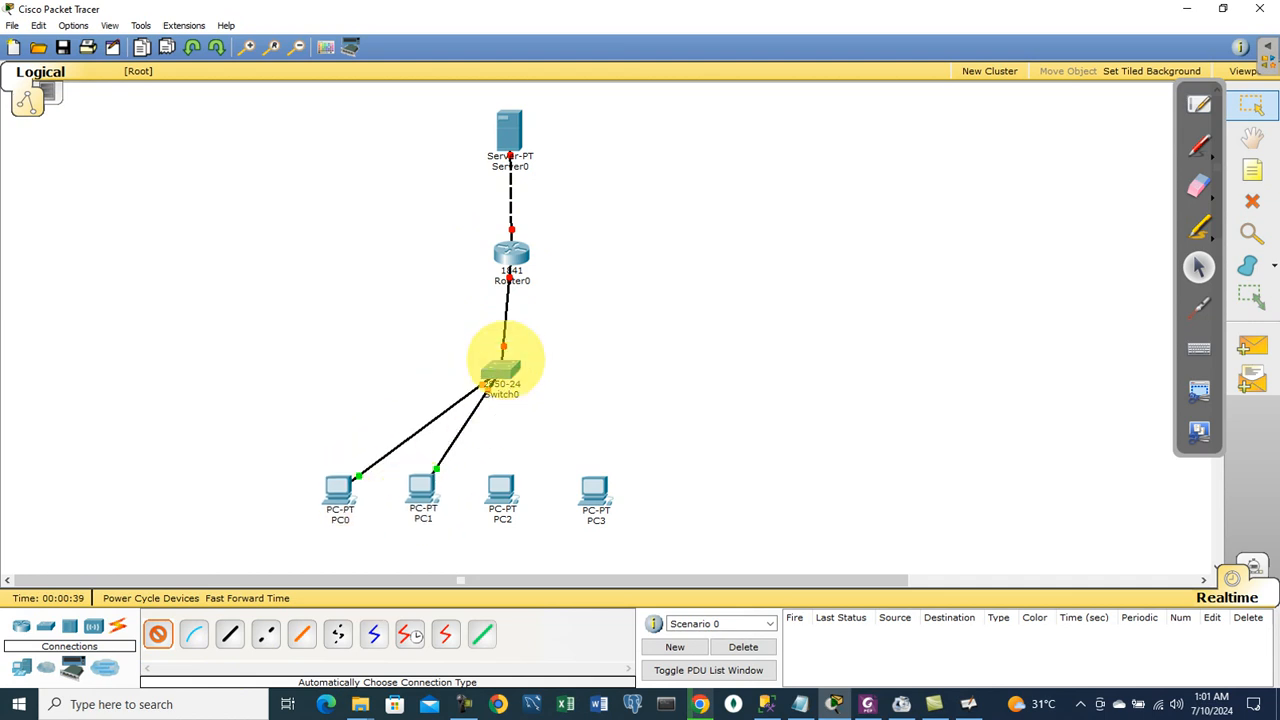
left_click(500, 486)
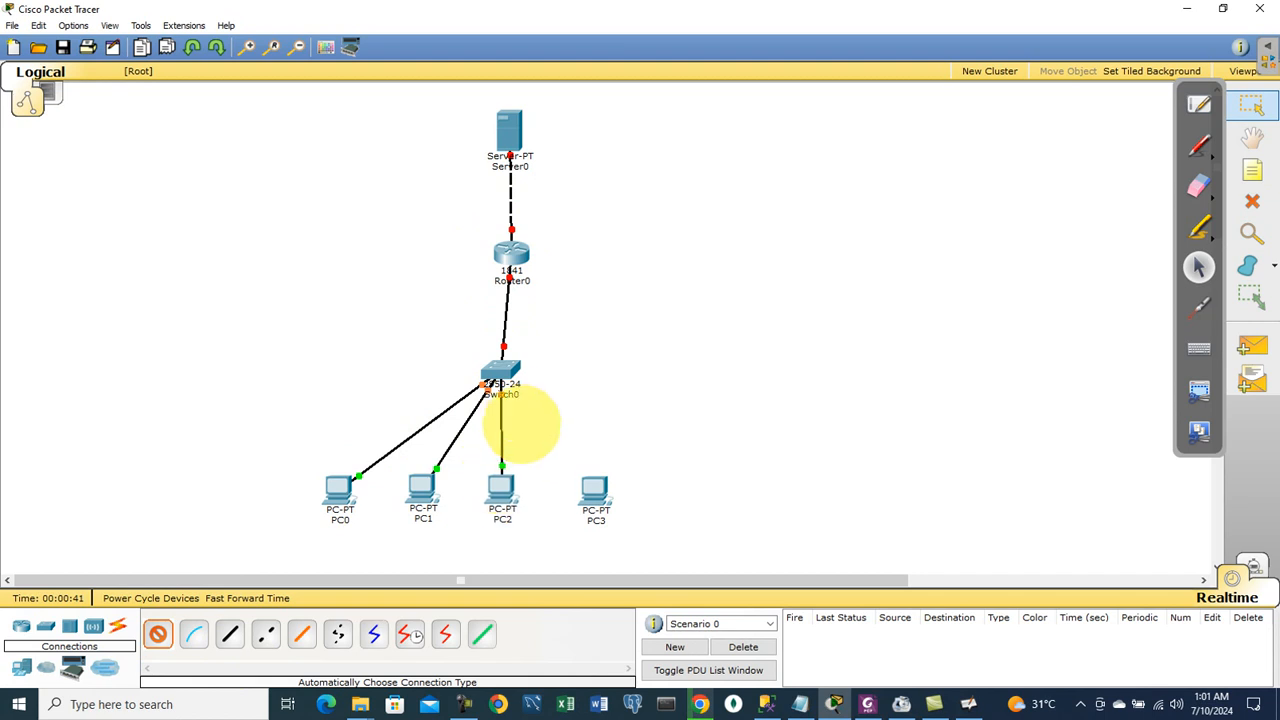
left_click(500, 368)
left_click(594, 490)
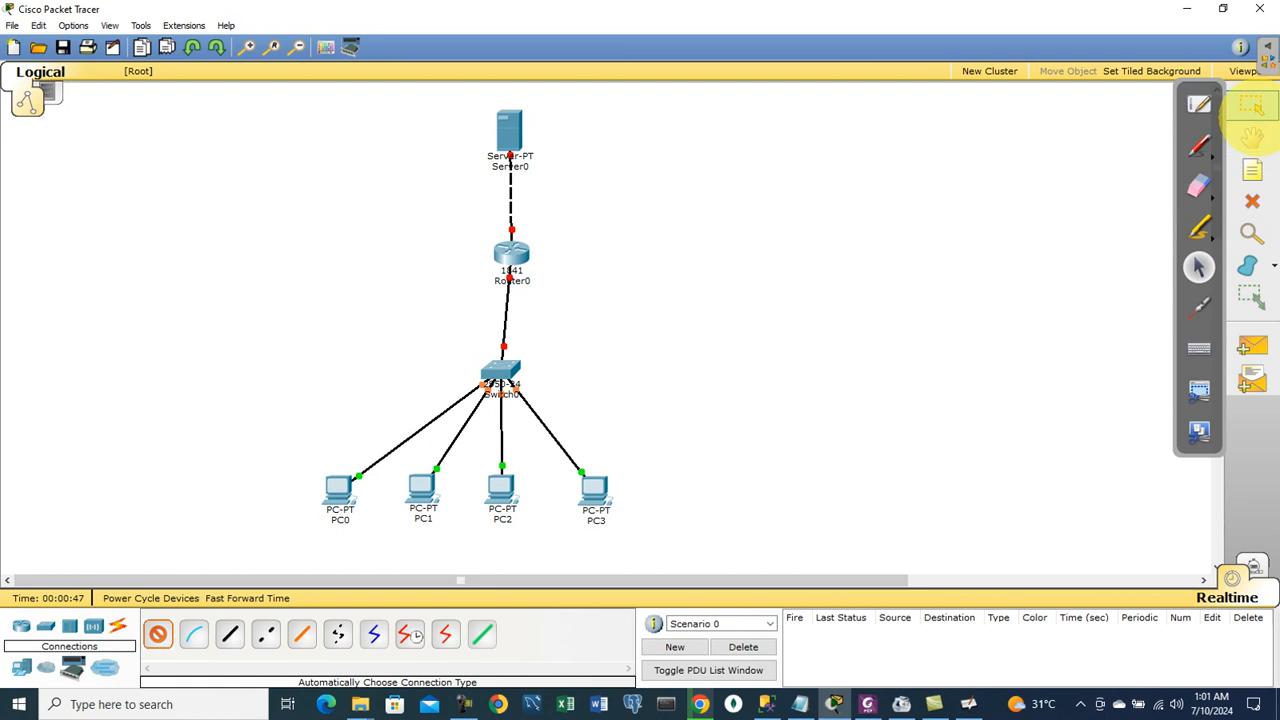
Step: Add address notes 10.10.10.2 above the server and 10.10.10.1 beside the router
left_click(1250, 106)
left_click(1252, 170)
left_click(562, 136)
type("10.10.10.2")
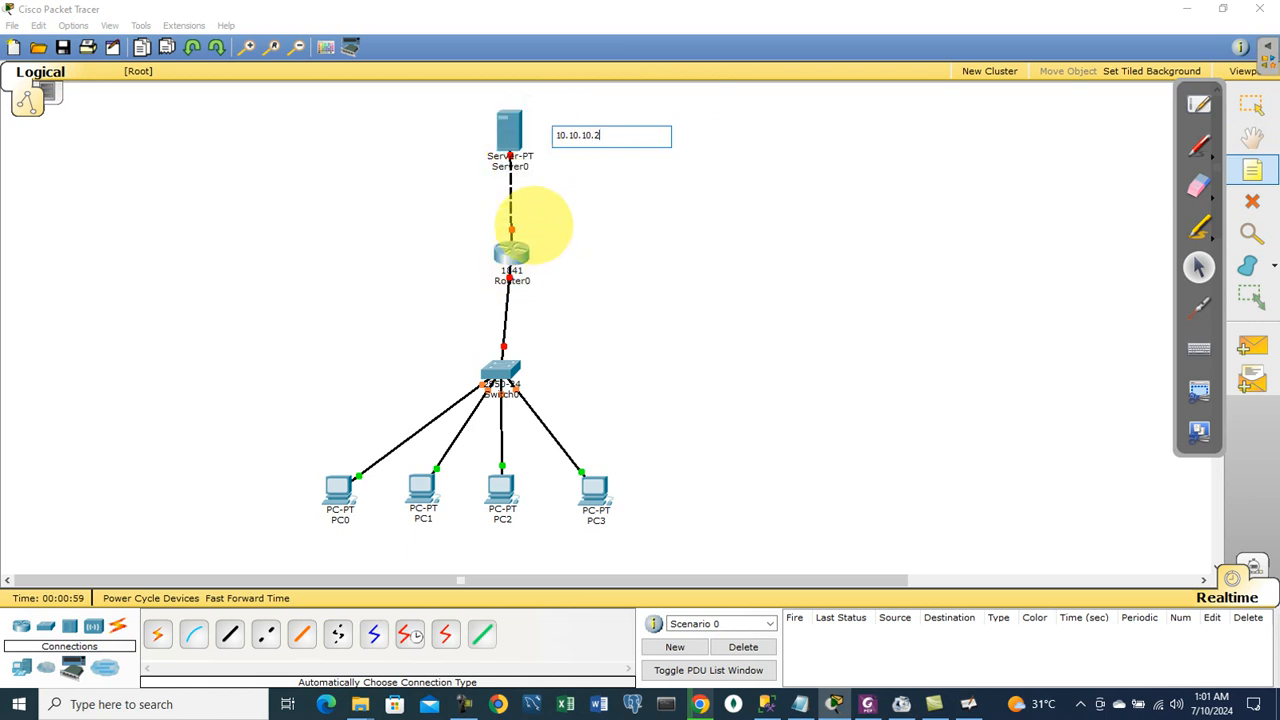
key("Escape")
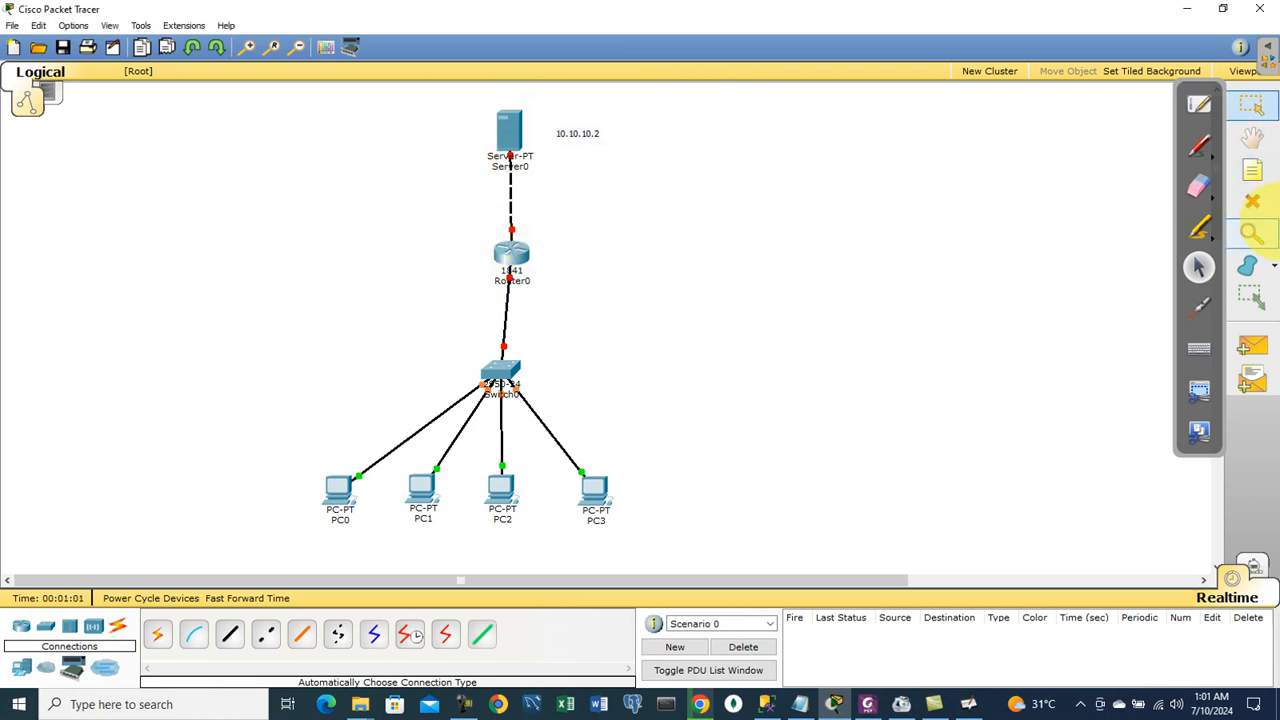
left_click(1252, 171)
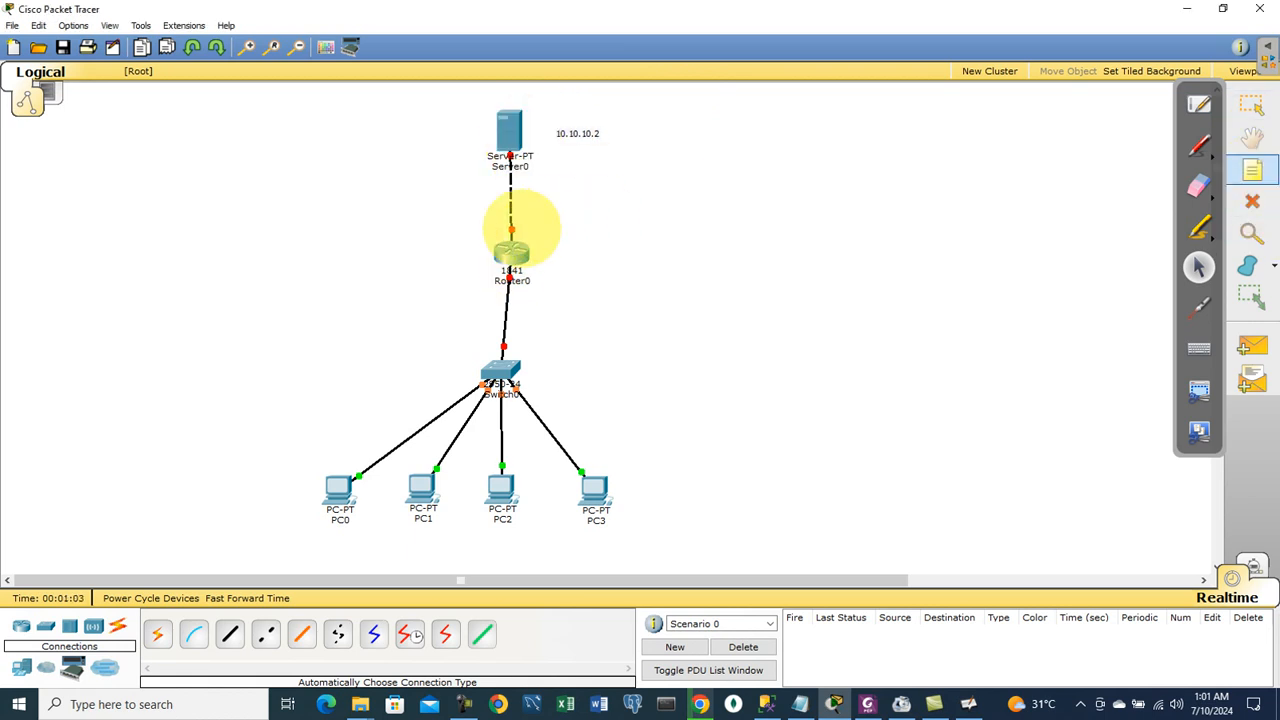
left_click(500, 218)
type("10.10.10.1")
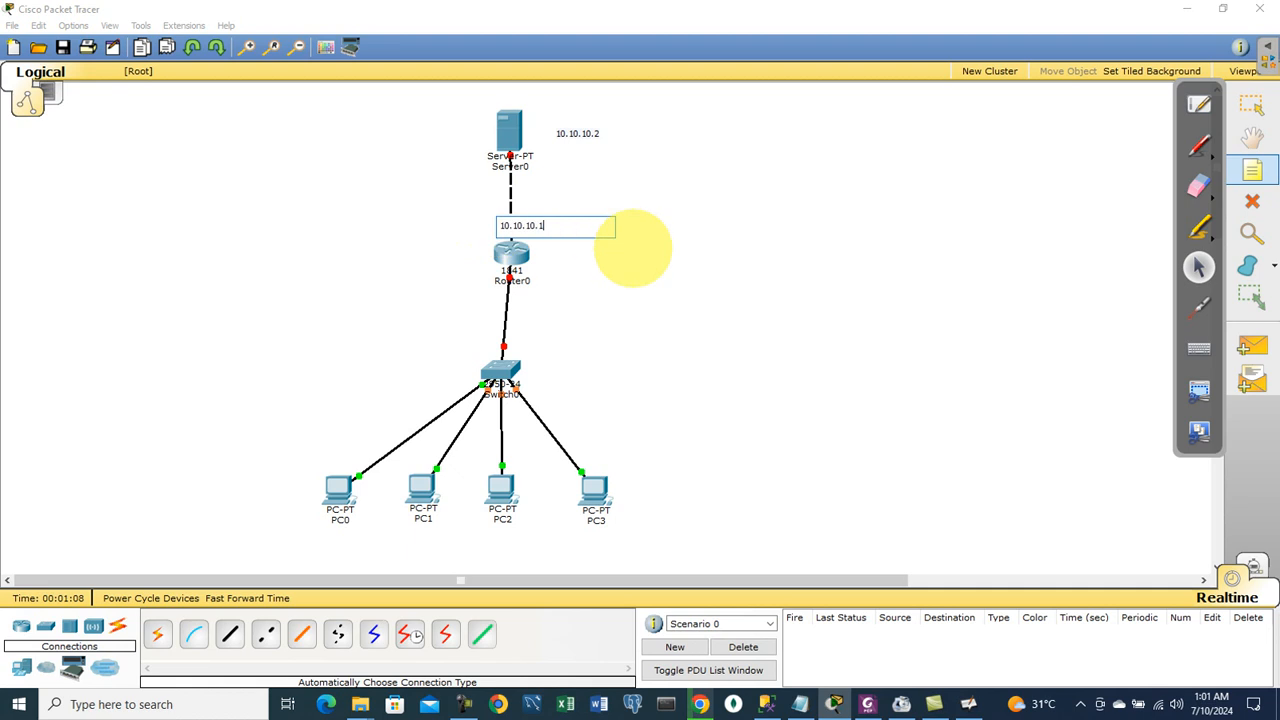
left_click(633, 248)
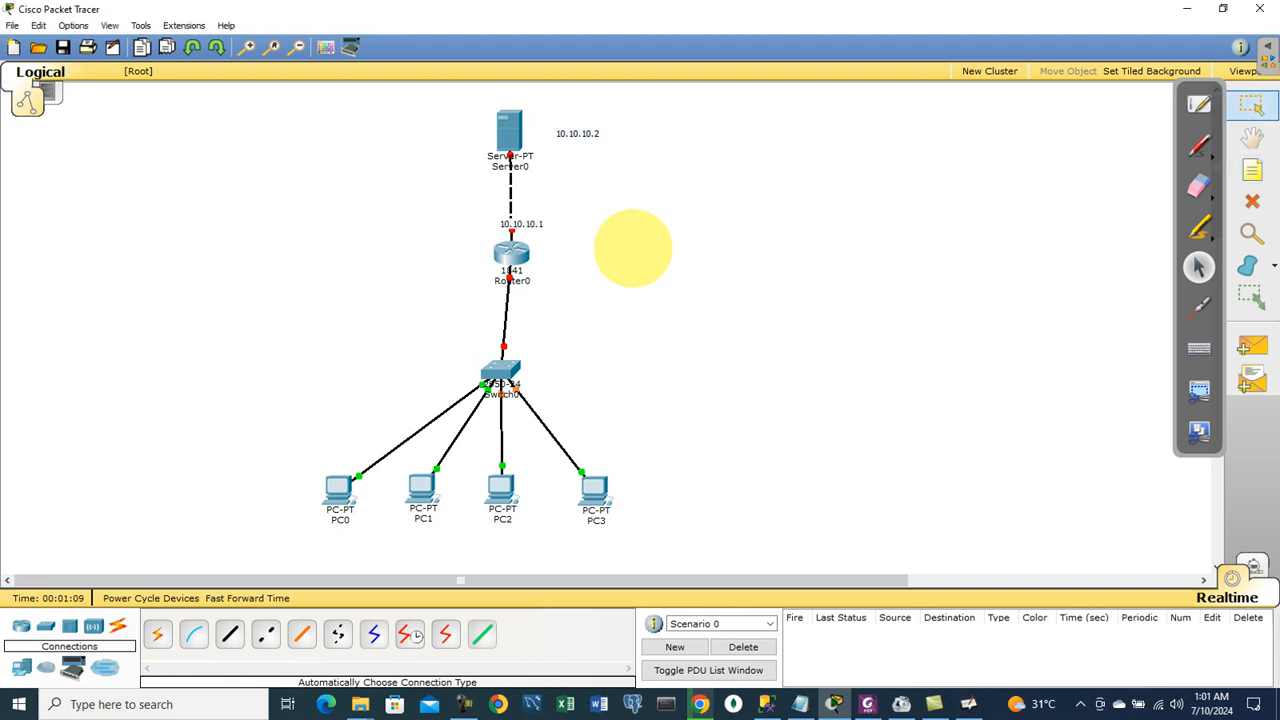
left_click_drag(528, 218, 547, 222)
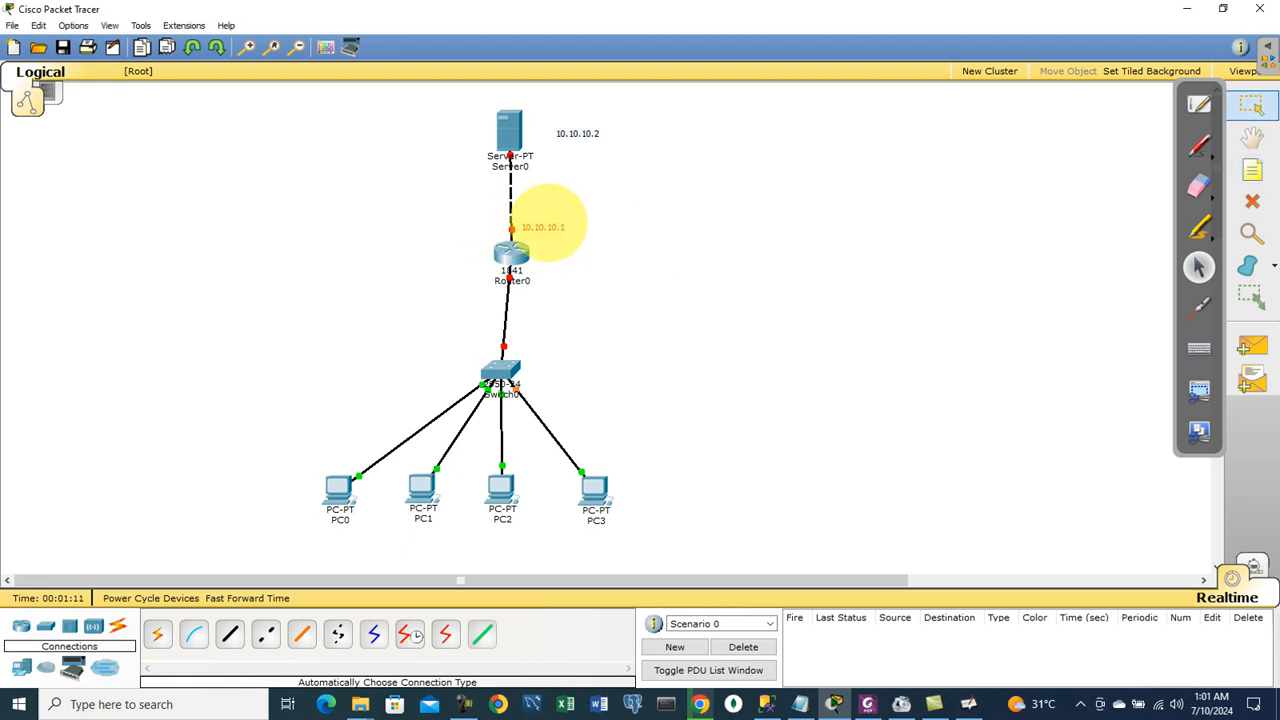
left_click_drag(580, 132, 510, 102)
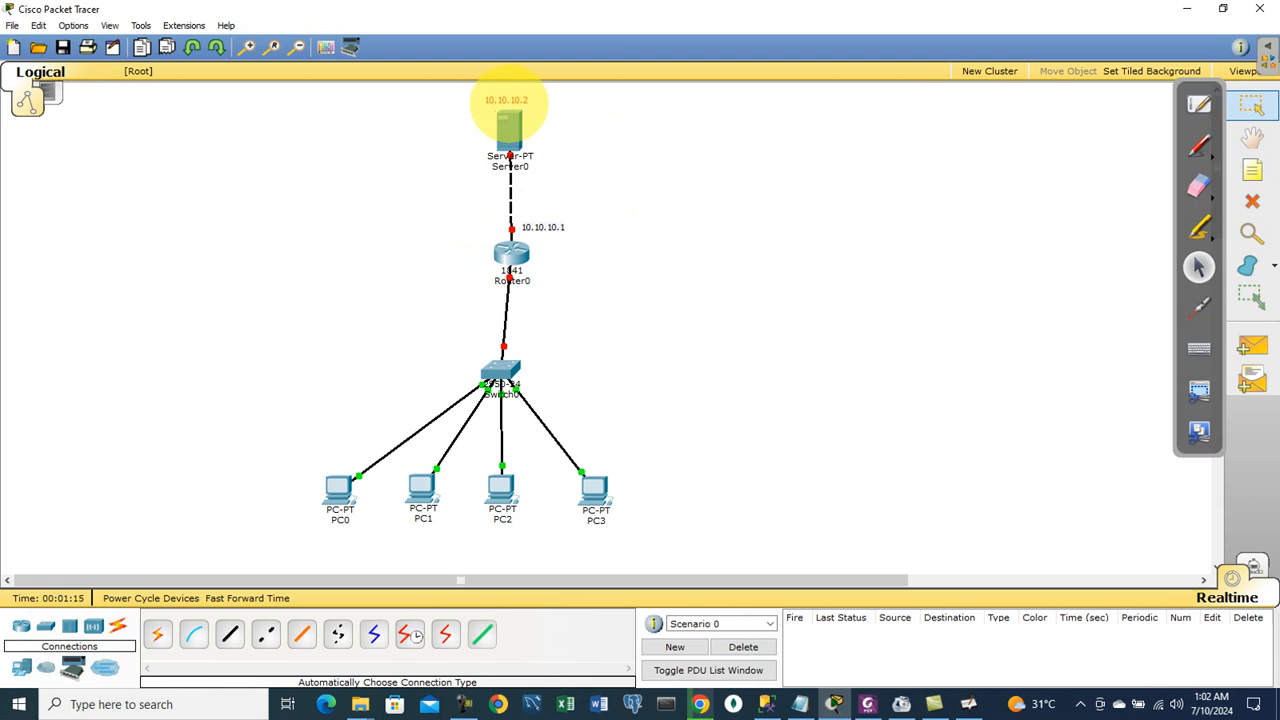
Step: Rename Server0 to 'FTP Server' and place a note on the router–switch link
left_click(510, 165)
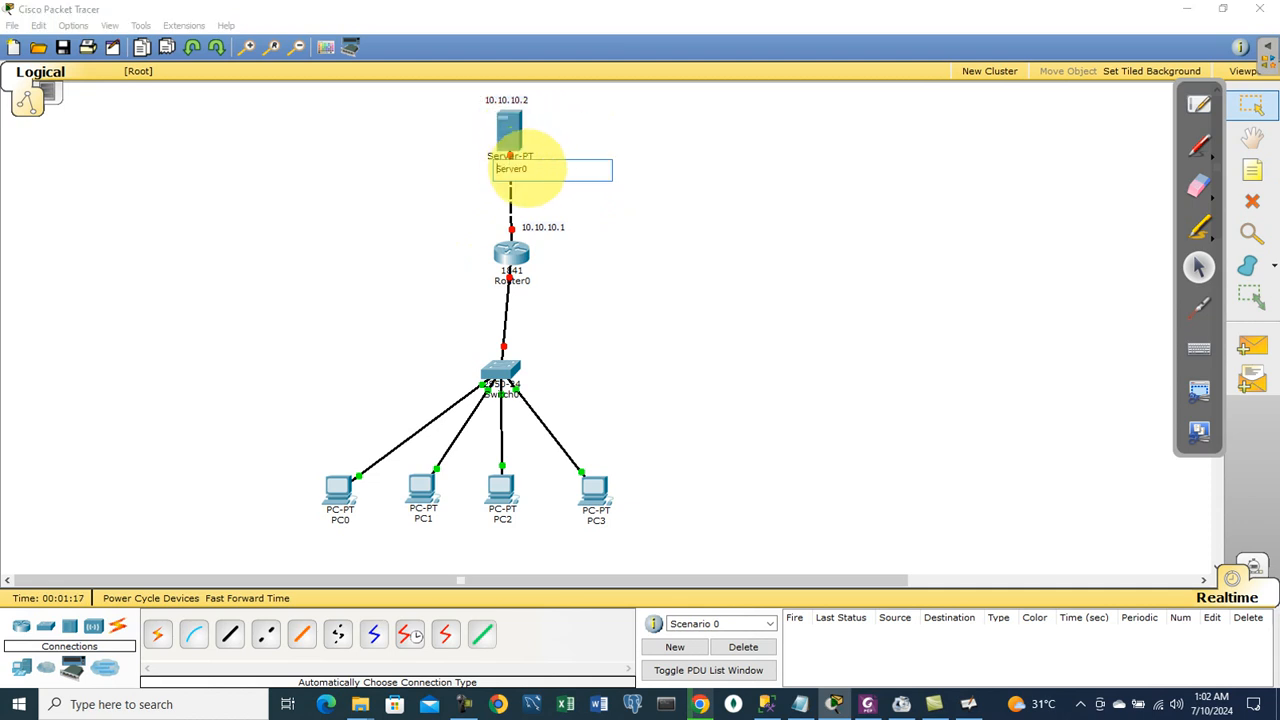
left_click_drag(535, 168, 491, 170)
type("FTP Ser")
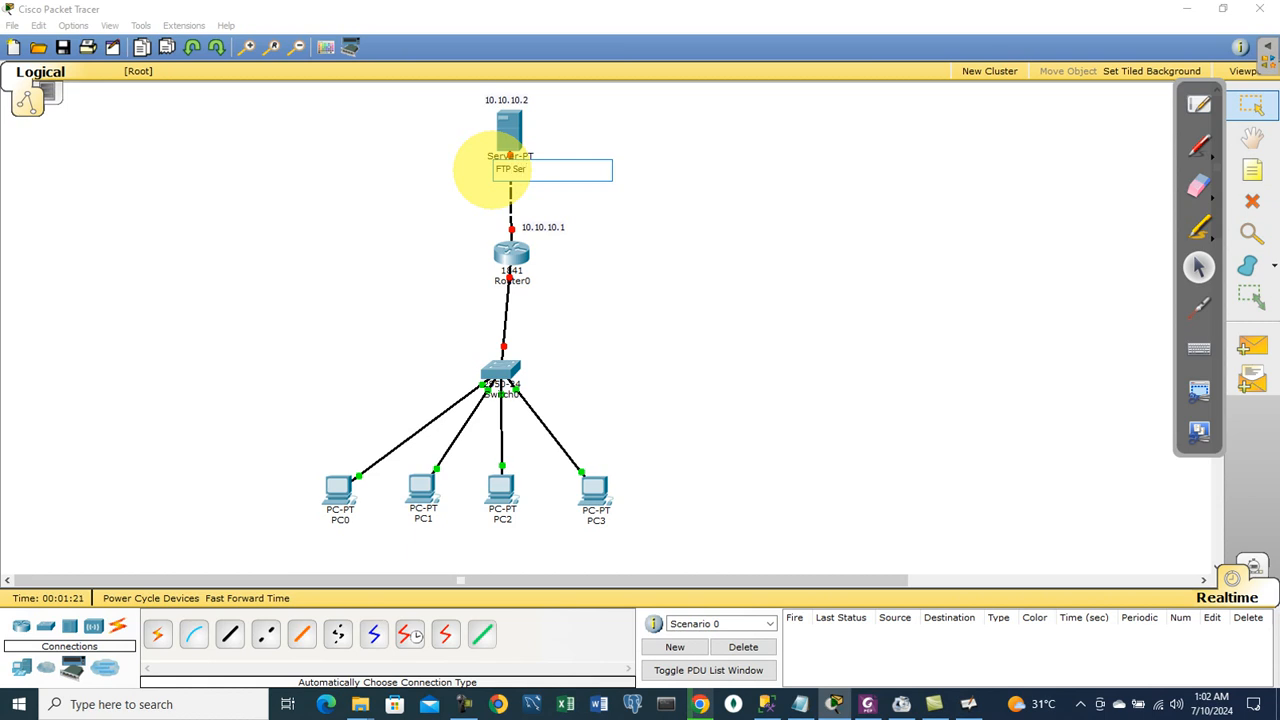
type("ver")
left_click(609, 202)
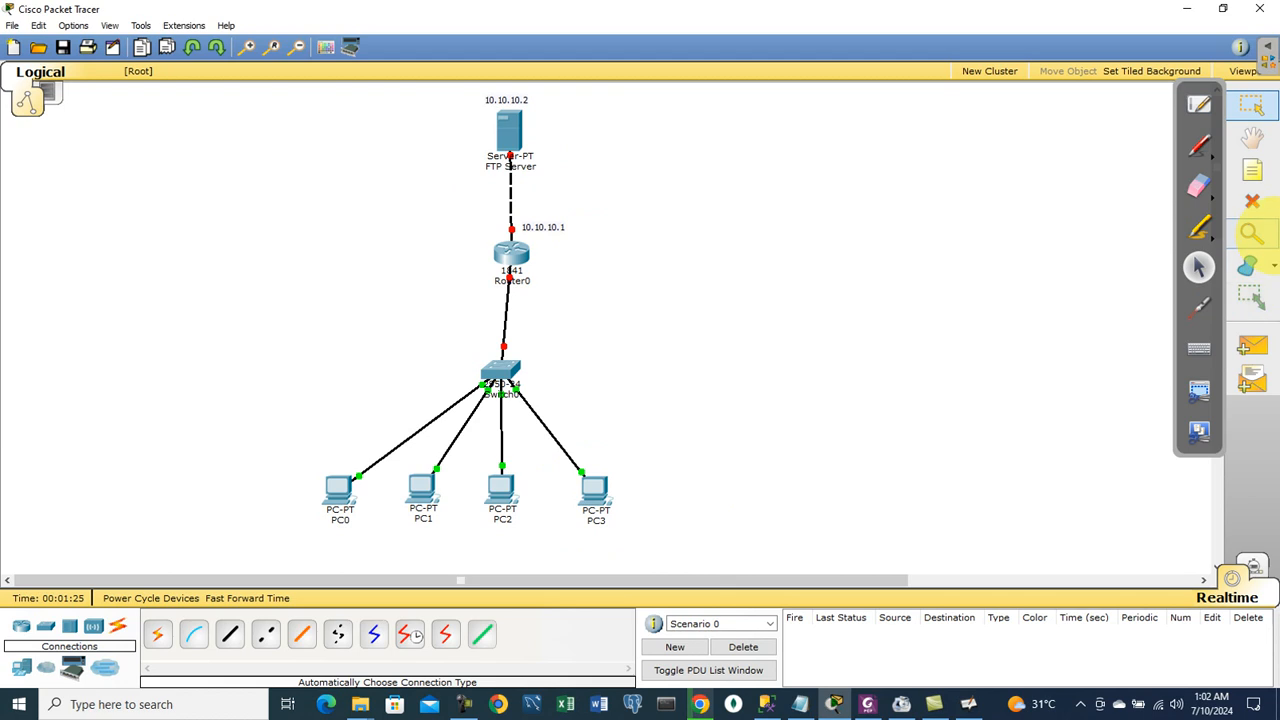
left_click(1252, 171)
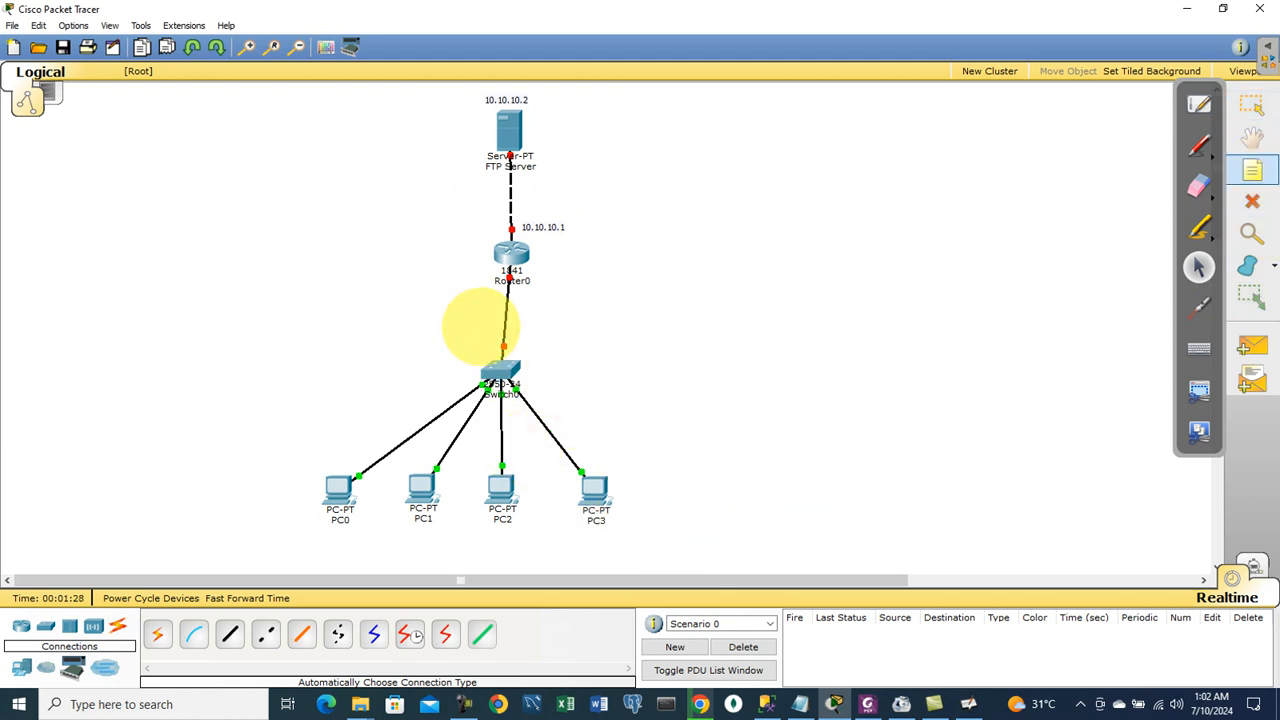
left_click(479, 327)
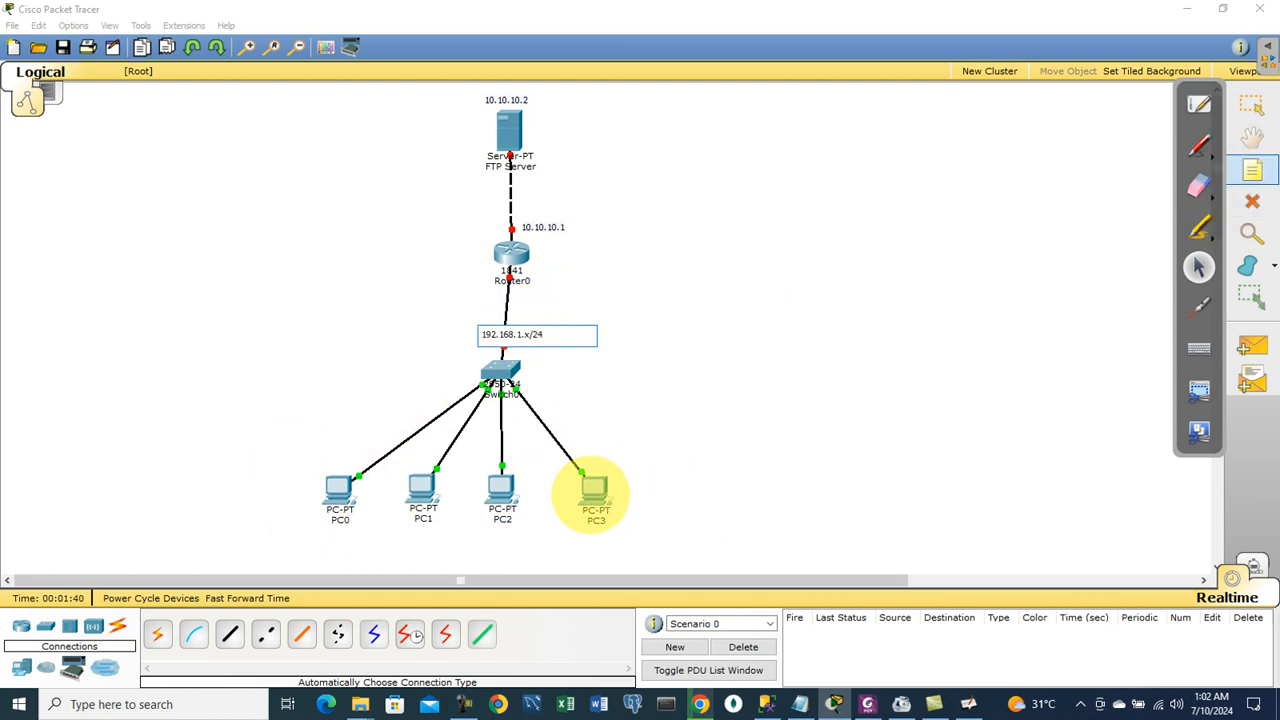
Step: Give PC3 static IP 192.168.1.1, mask 255.255.255.0, gateway 192.168.1.254
left_click(593, 490)
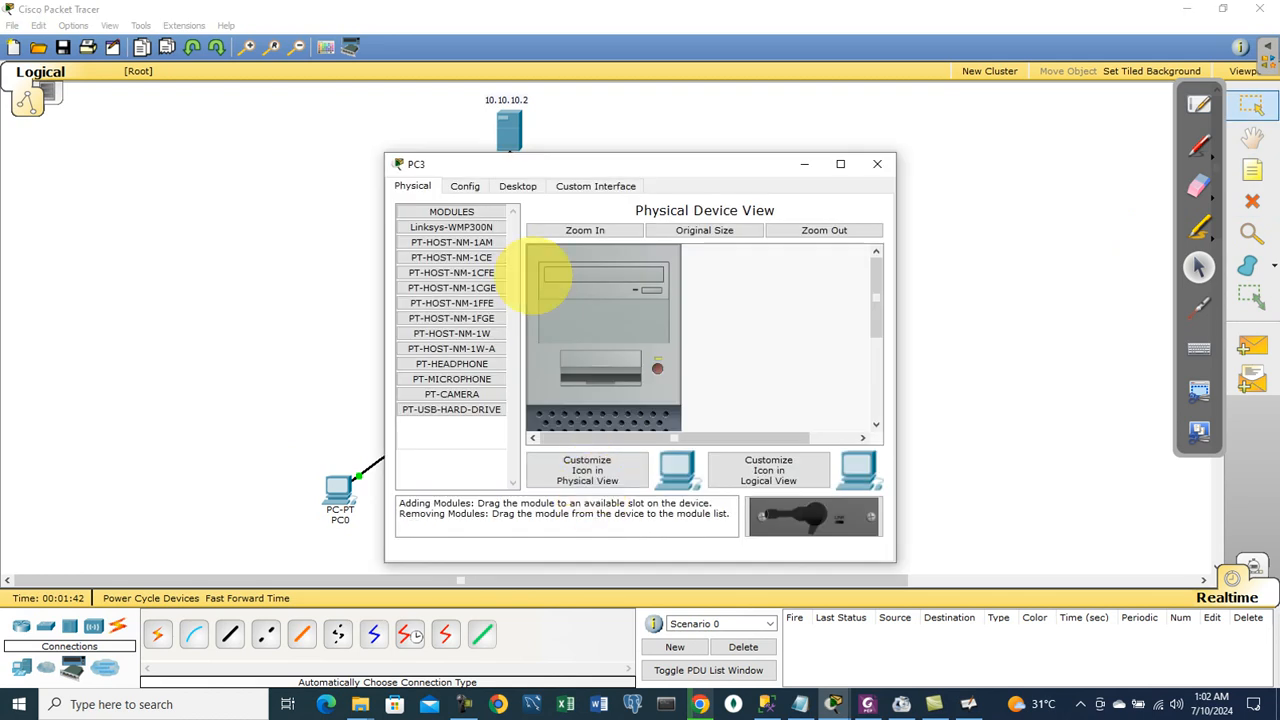
left_click(518, 186)
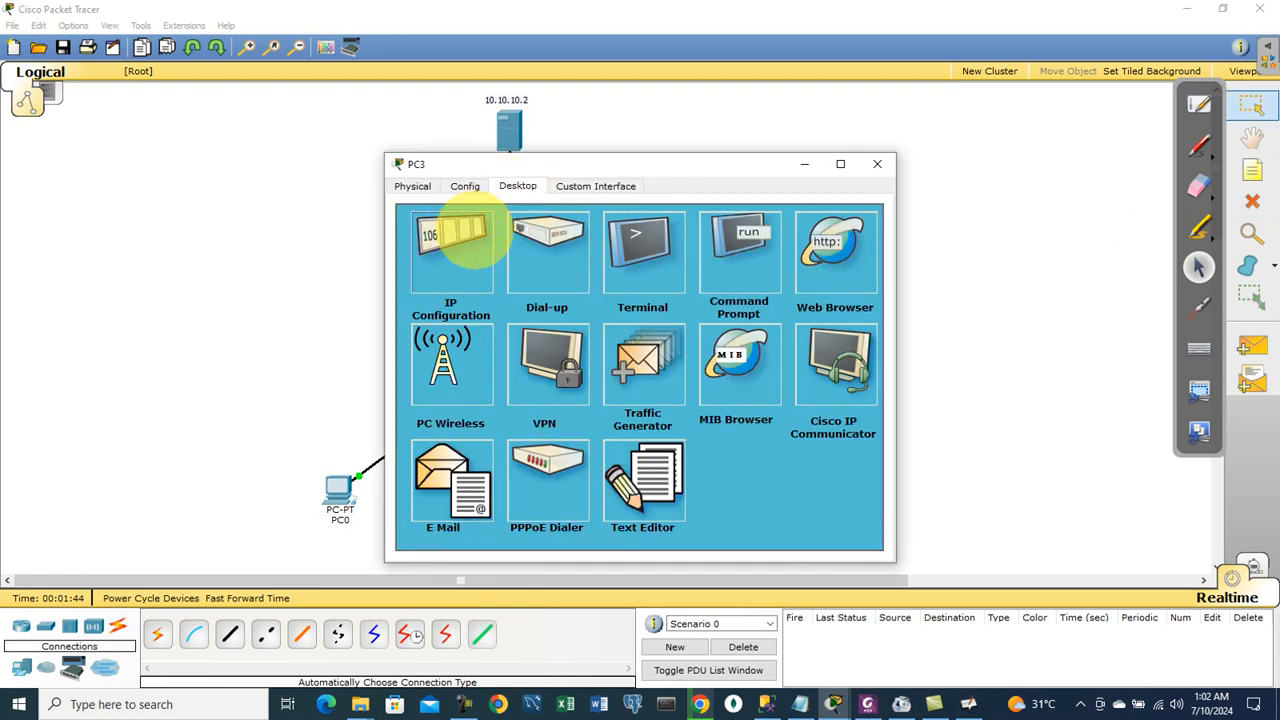
left_click(455, 238)
left_click(673, 280)
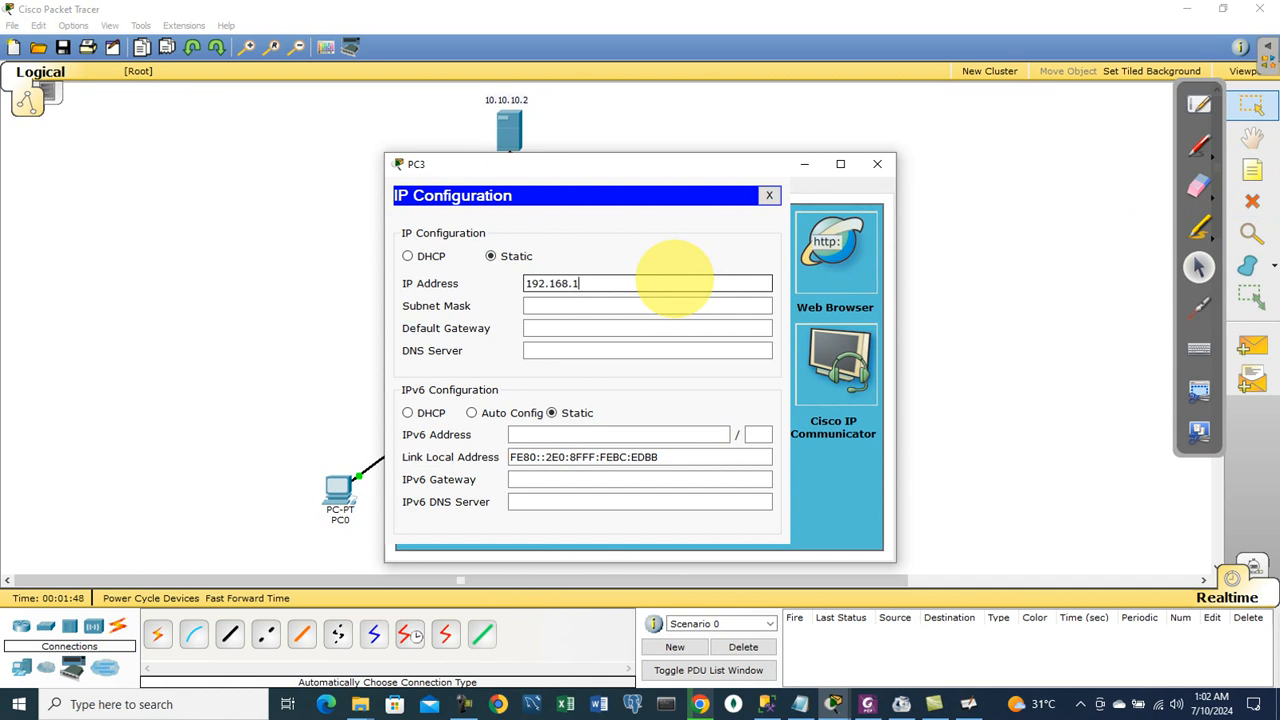
type("192.168.1.1")
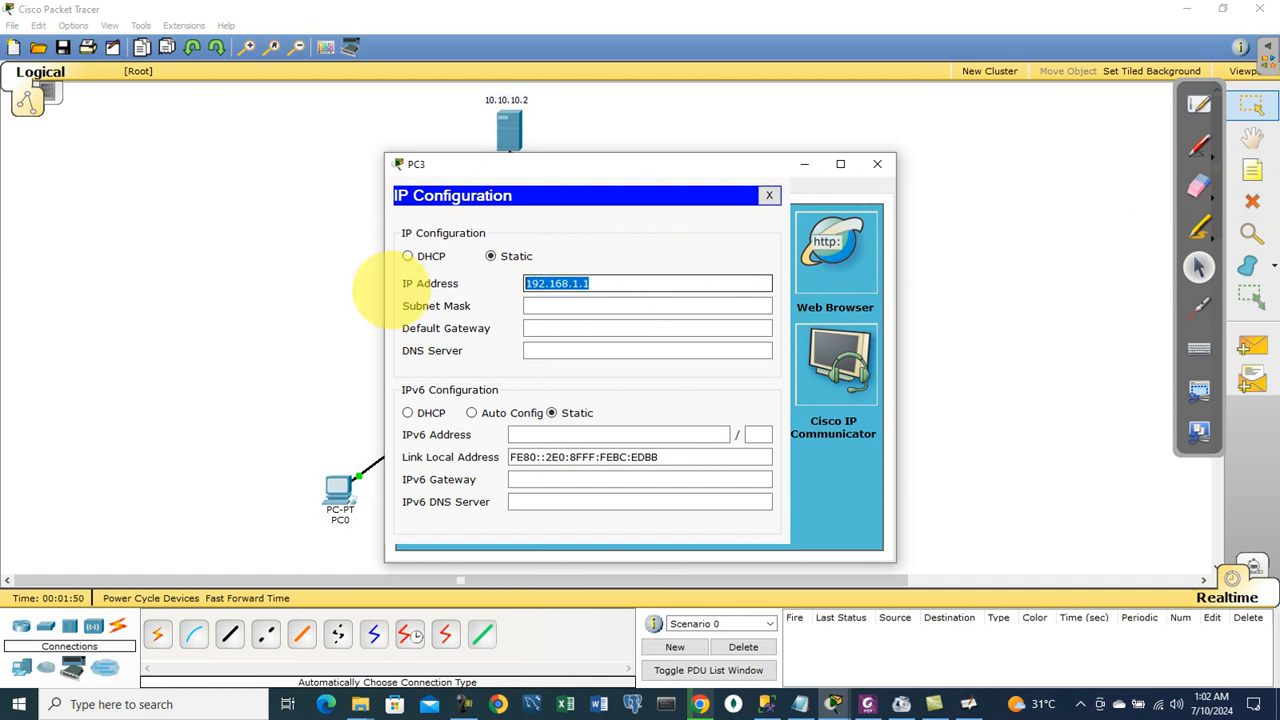
key("Tab")
key("Tab")
type("192.168.1.1")
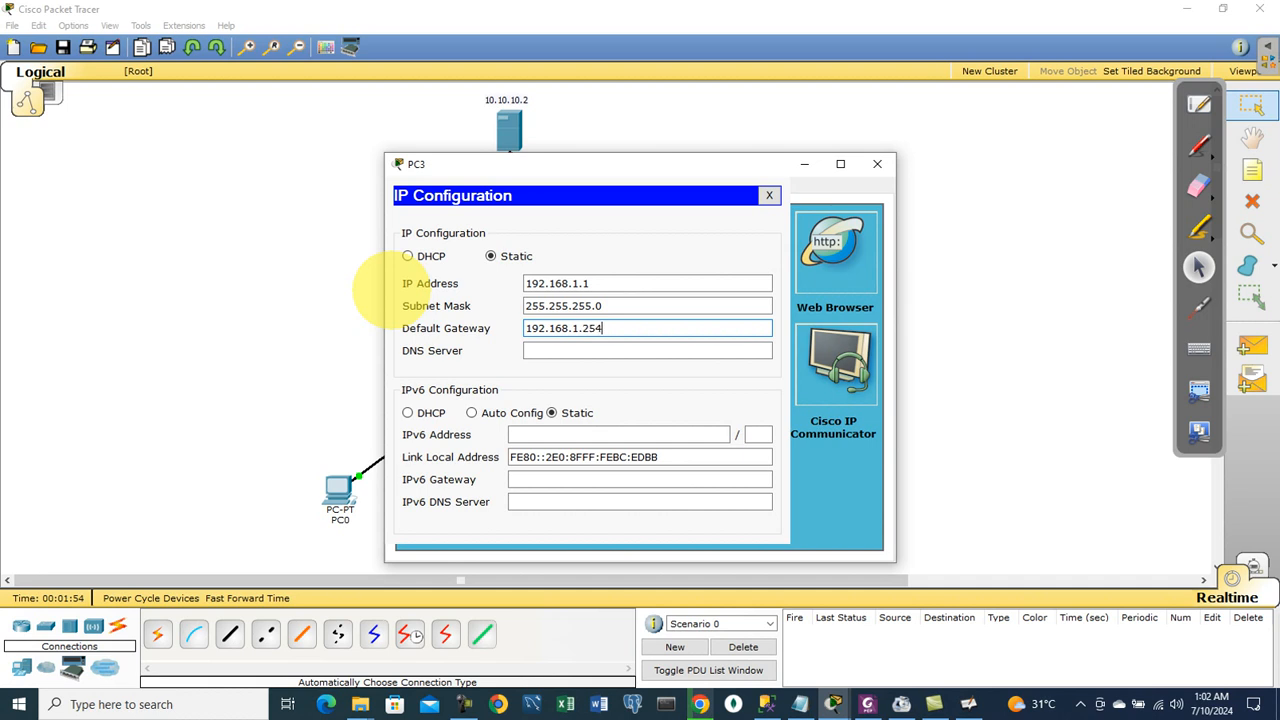
left_click(877, 163)
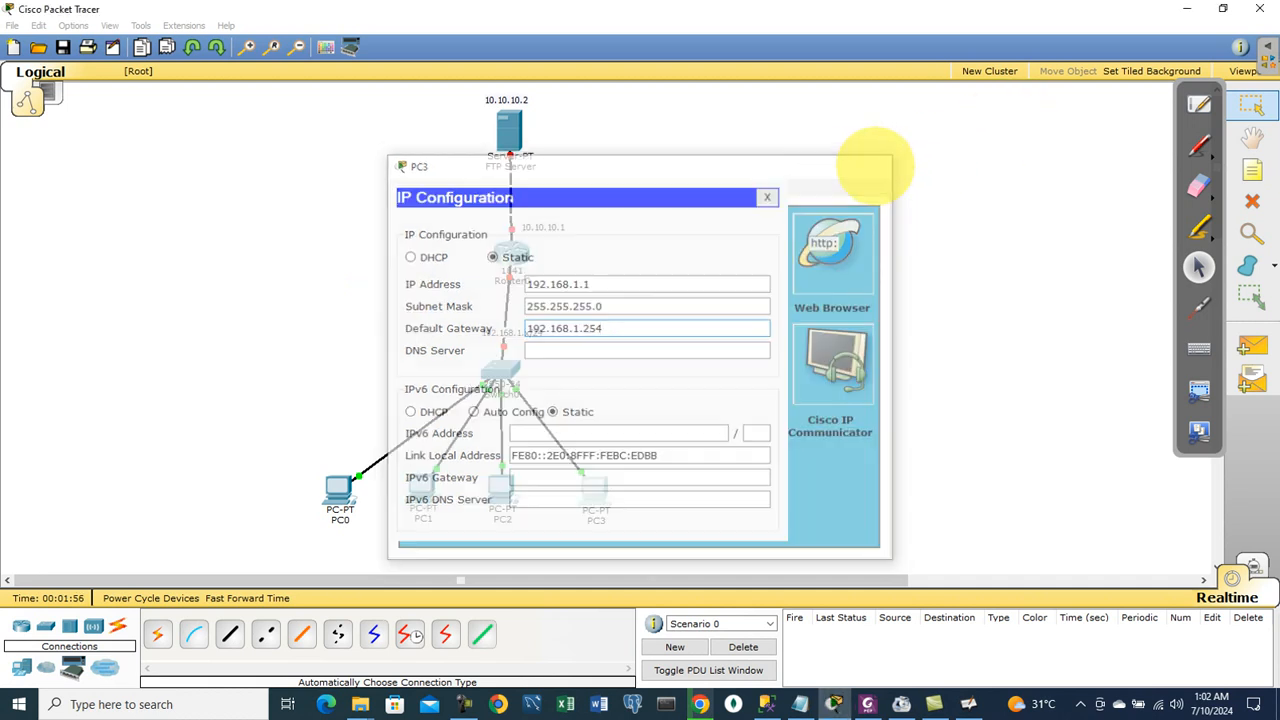
Step: Give PC2 static IP 192.168.1.2 with mask 255.255.255.0 and the gateway
left_click(503, 488)
left_click(516, 185)
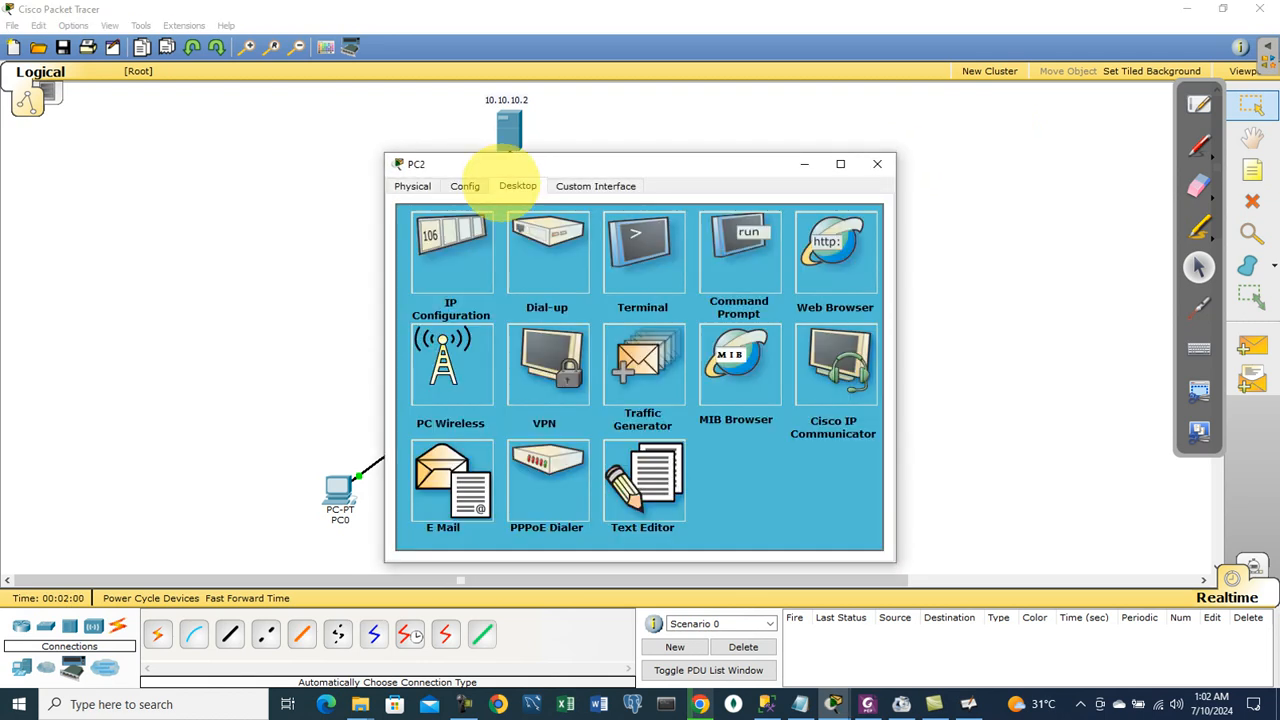
left_click(463, 235)
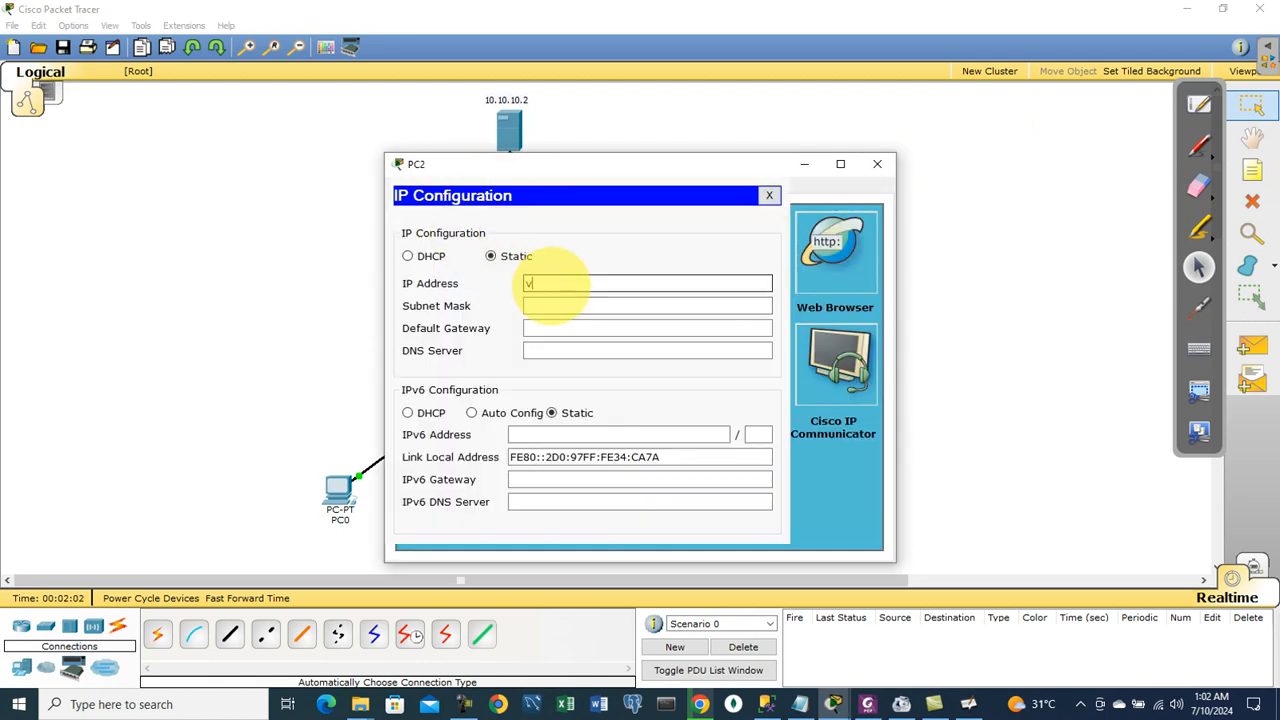
type("192.168.1.2")
key("Tab")
key("Tab")
type("192.168.1.1")
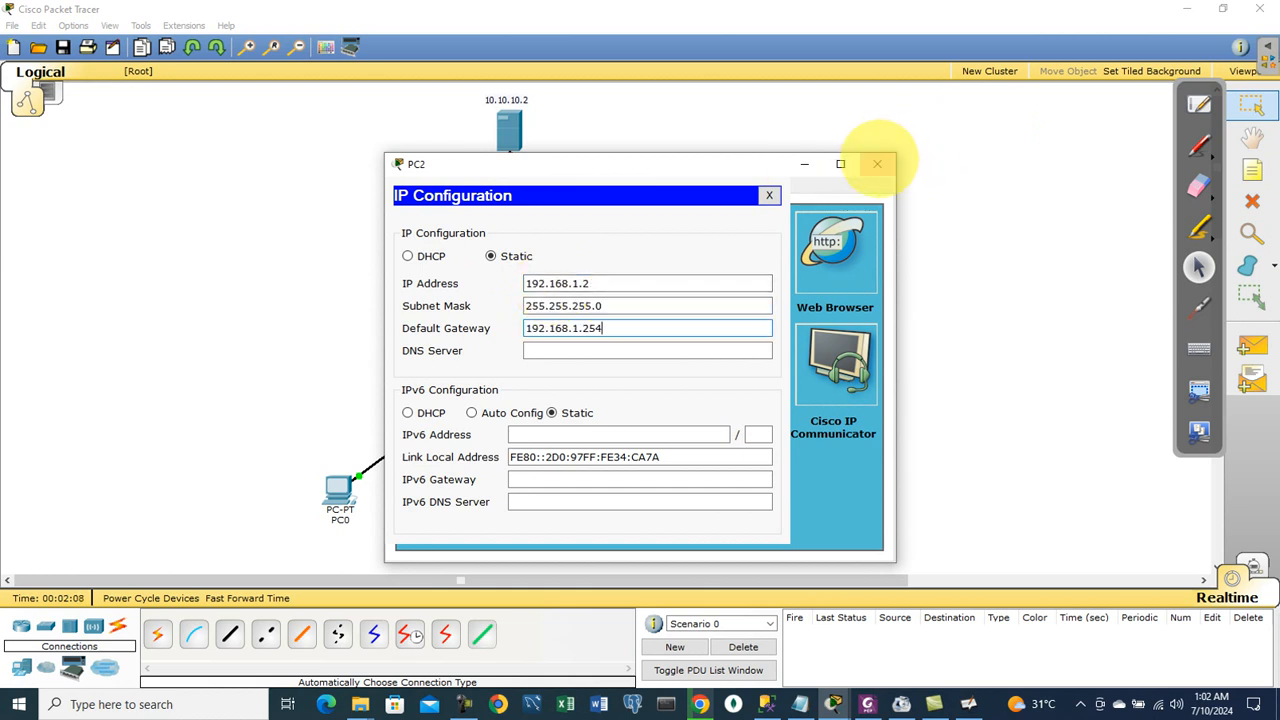
left_click(877, 163)
Step: Give PC1 static IP 192.168.1.3 with mask 255.255.255.0 and the gateway
left_click(418, 492)
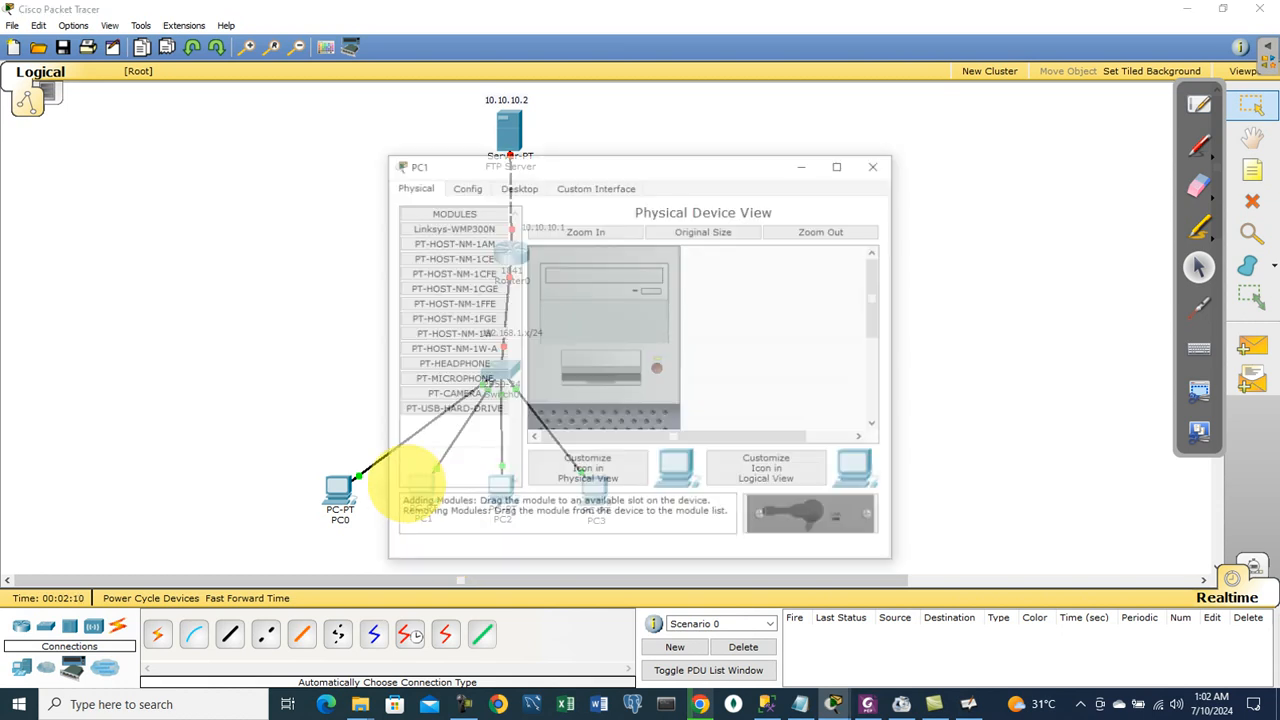
left_click(518, 186)
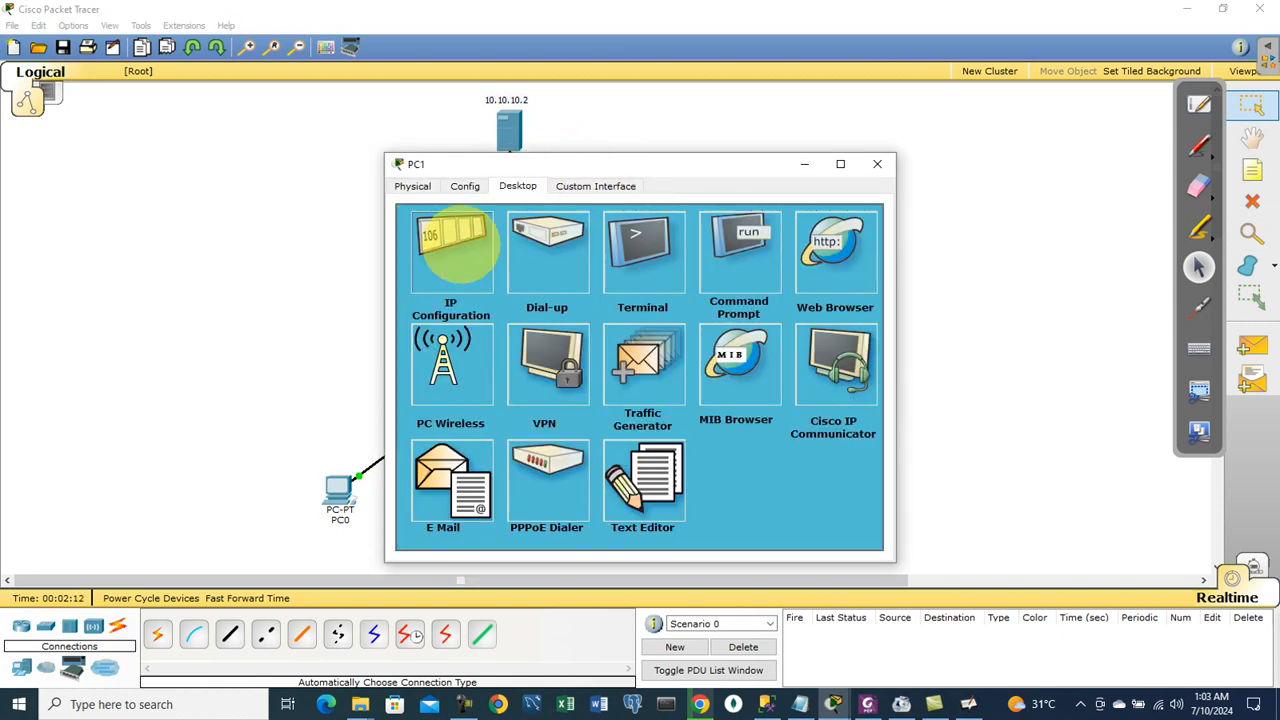
left_click(457, 238)
type("192.168.1.")
key("Tab")
key("Tab")
type("192.168.1.1")
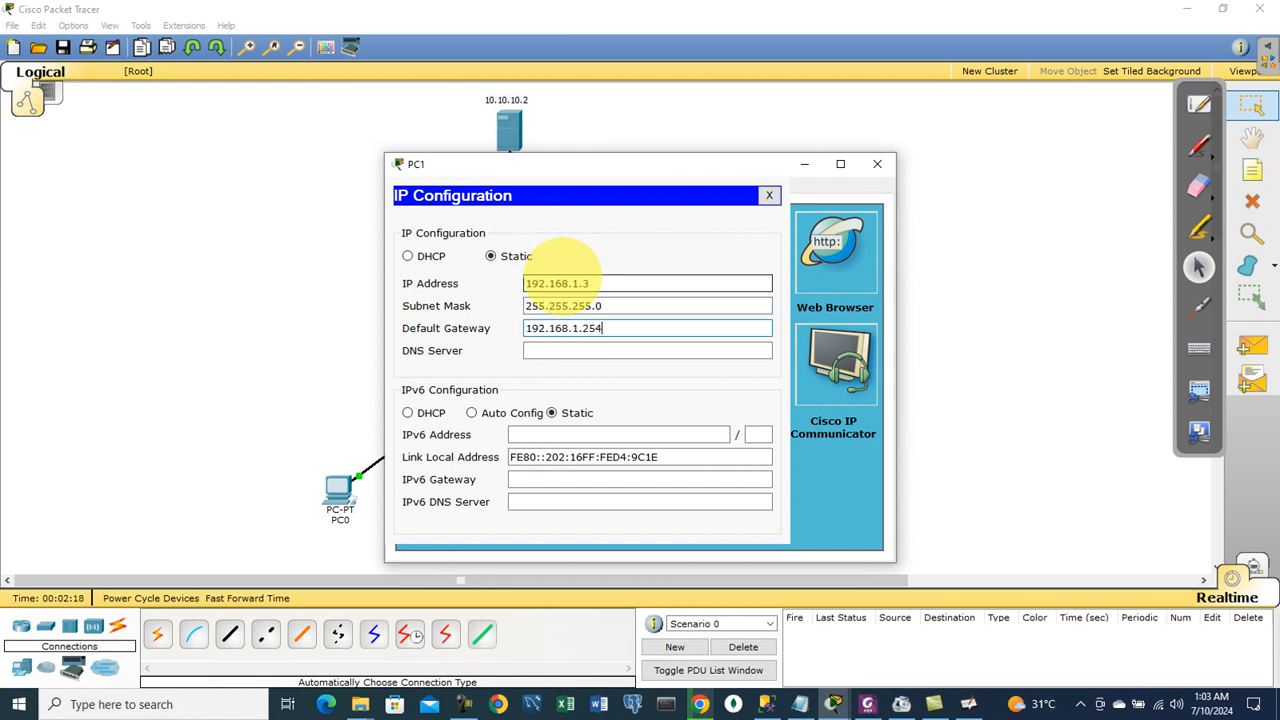
left_click(877, 164)
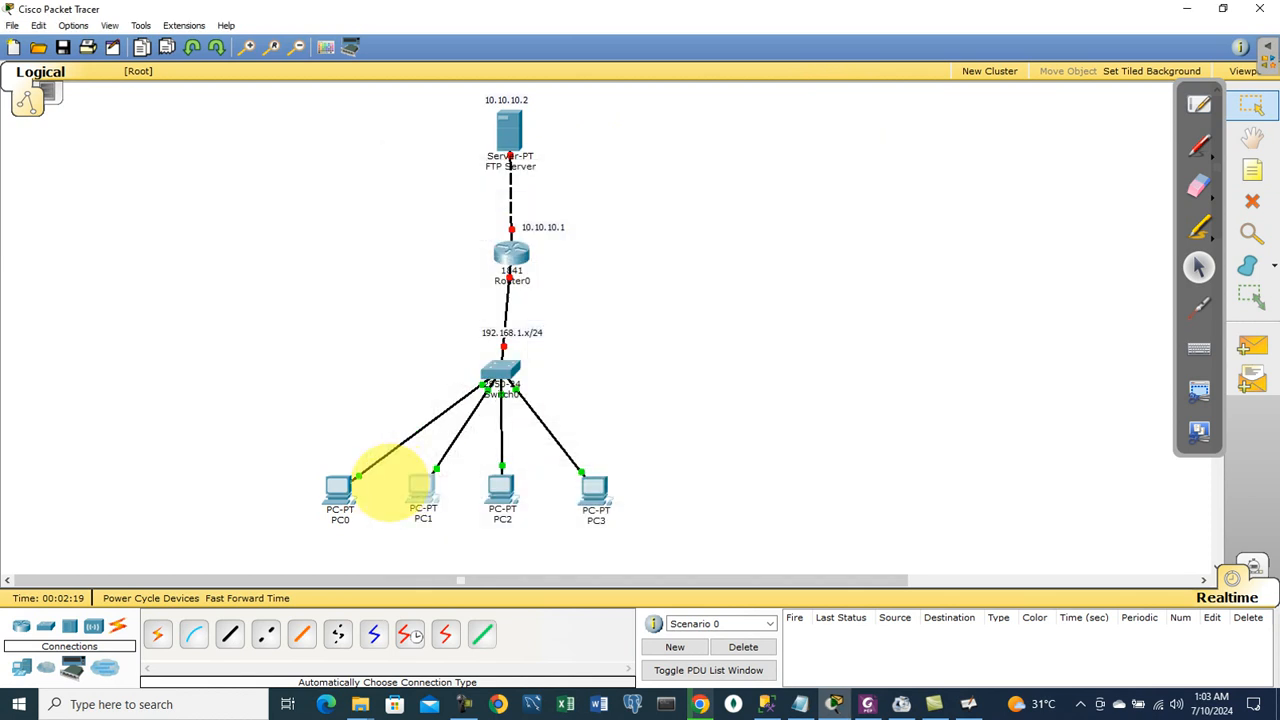
Step: Give PC0 static IP 192.168.1.4 with mask 255.255.255.0 and the gateway
left_click(338, 488)
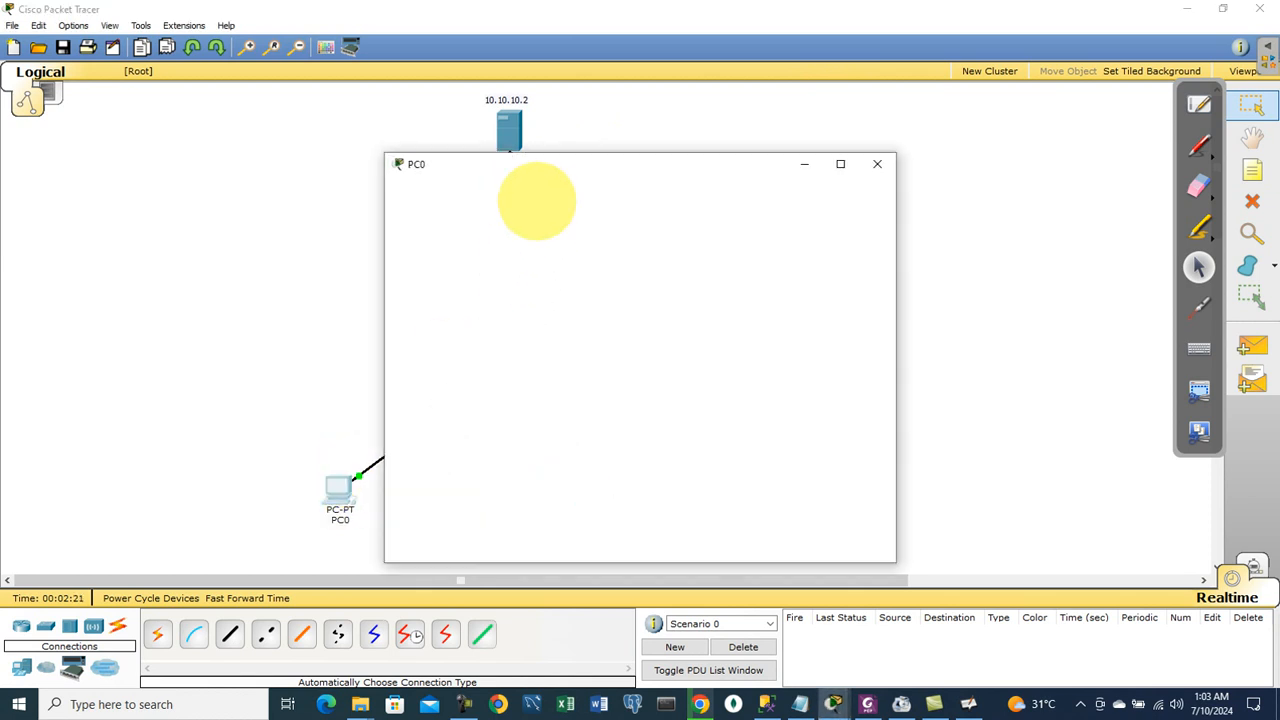
left_click(517, 186)
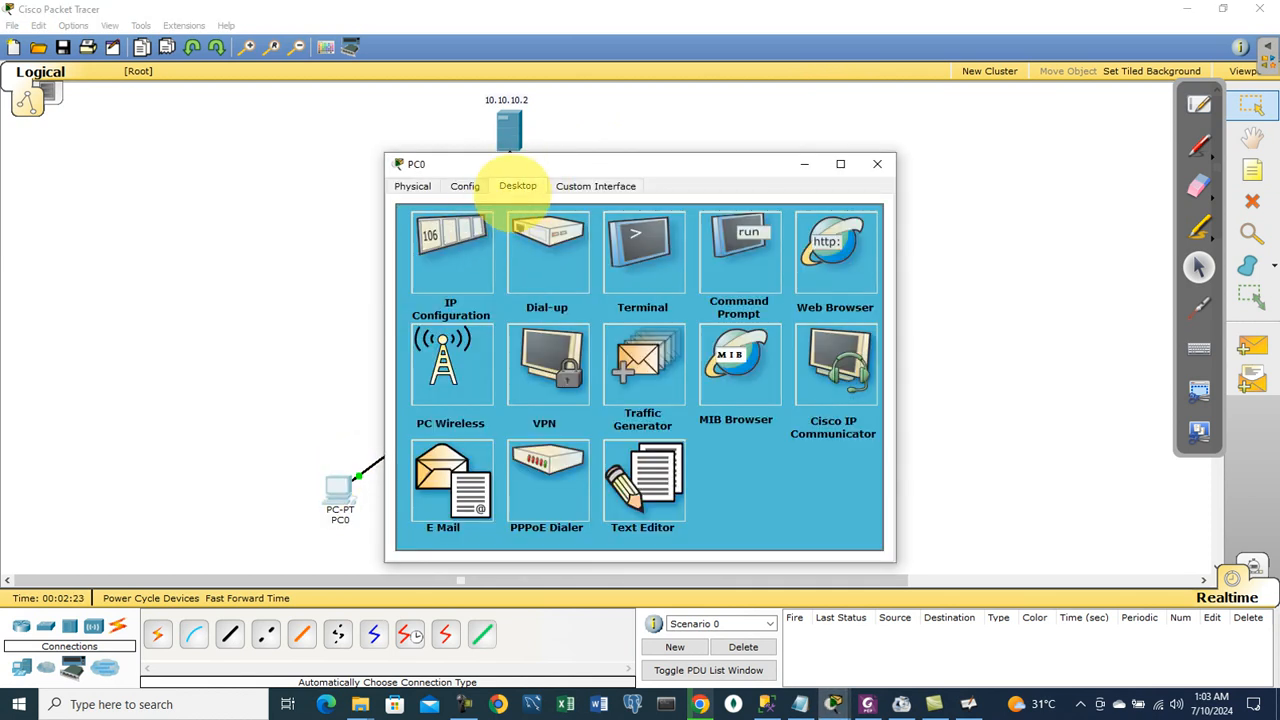
left_click(445, 240)
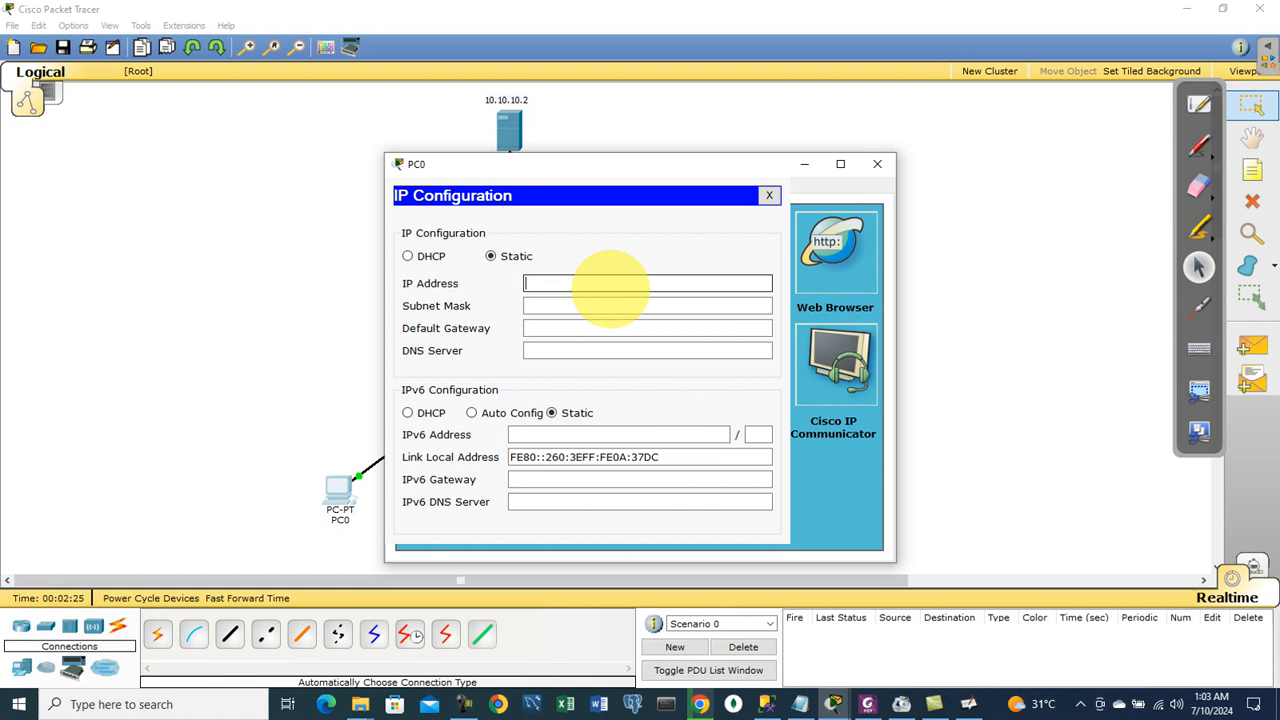
type("192.168.1.4")
key("Tab")
key("Tab")
type("192.168.1.1")
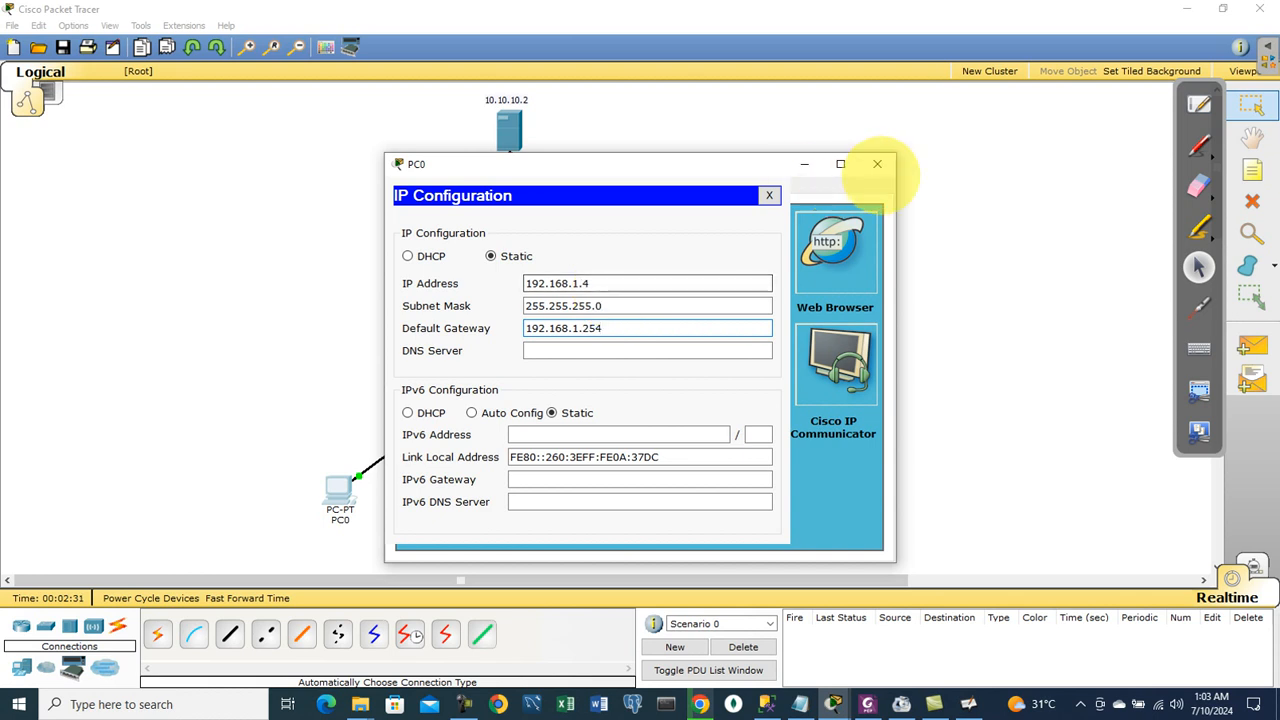
left_click(880, 166)
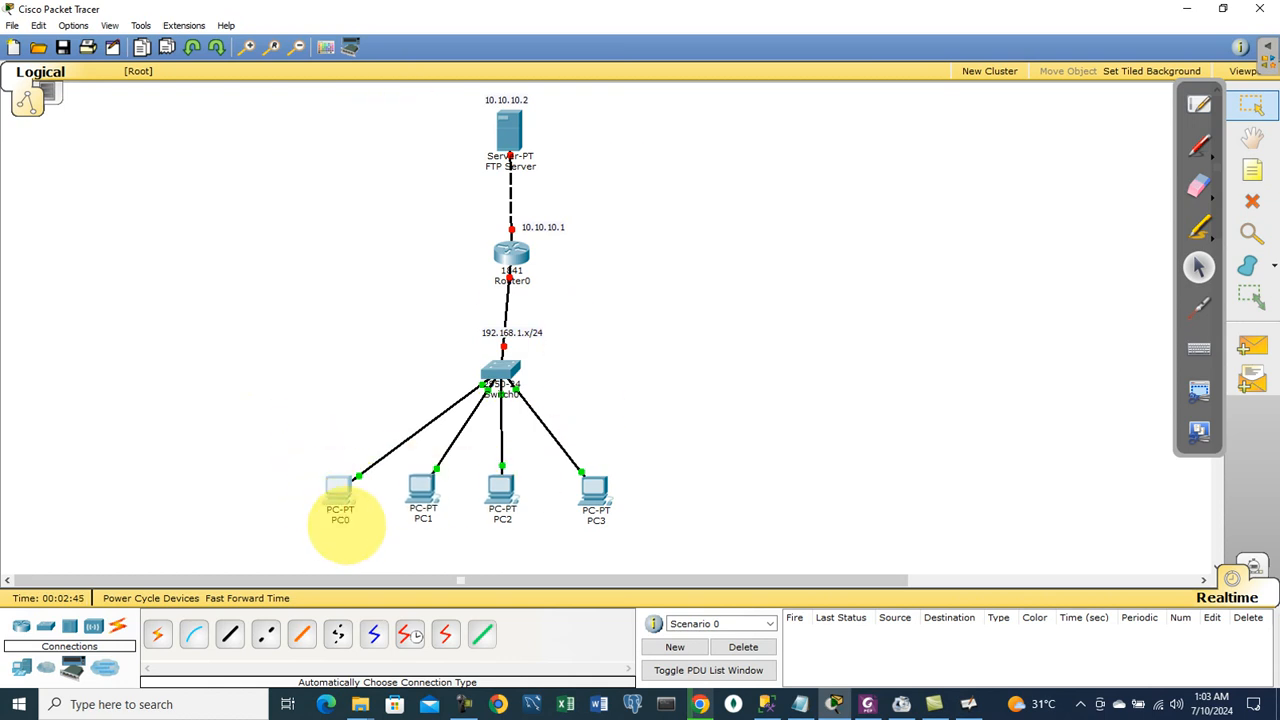
Step: Relabel PC0 as 192.168.1.4 and PC1 as 192.168.1.3
left_click(340, 520)
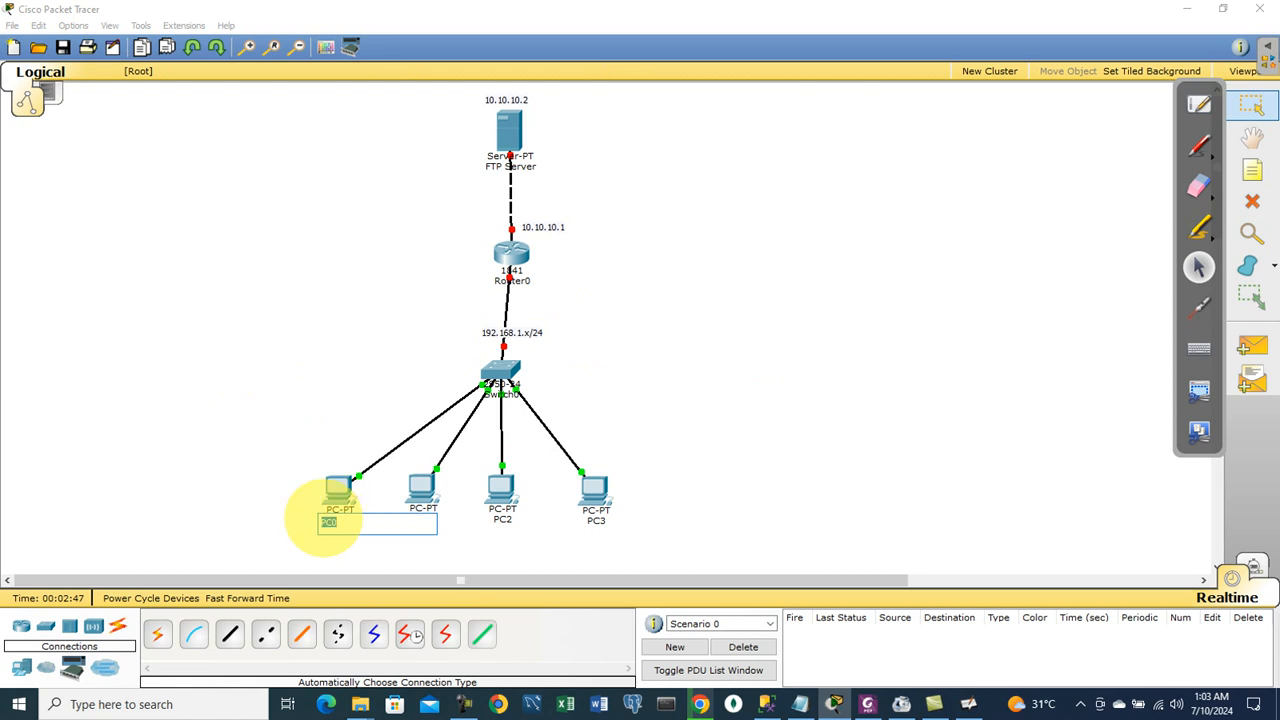
type("192.168.1.1")
type("4")
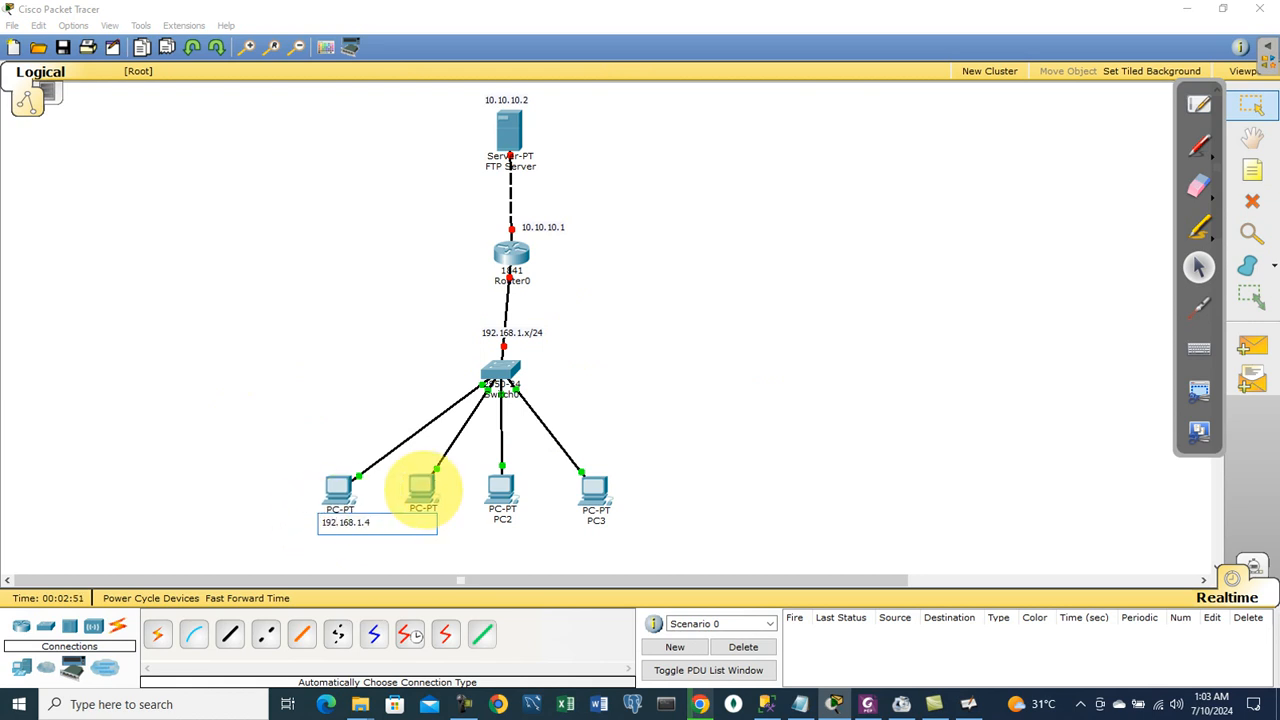
left_click(422, 490)
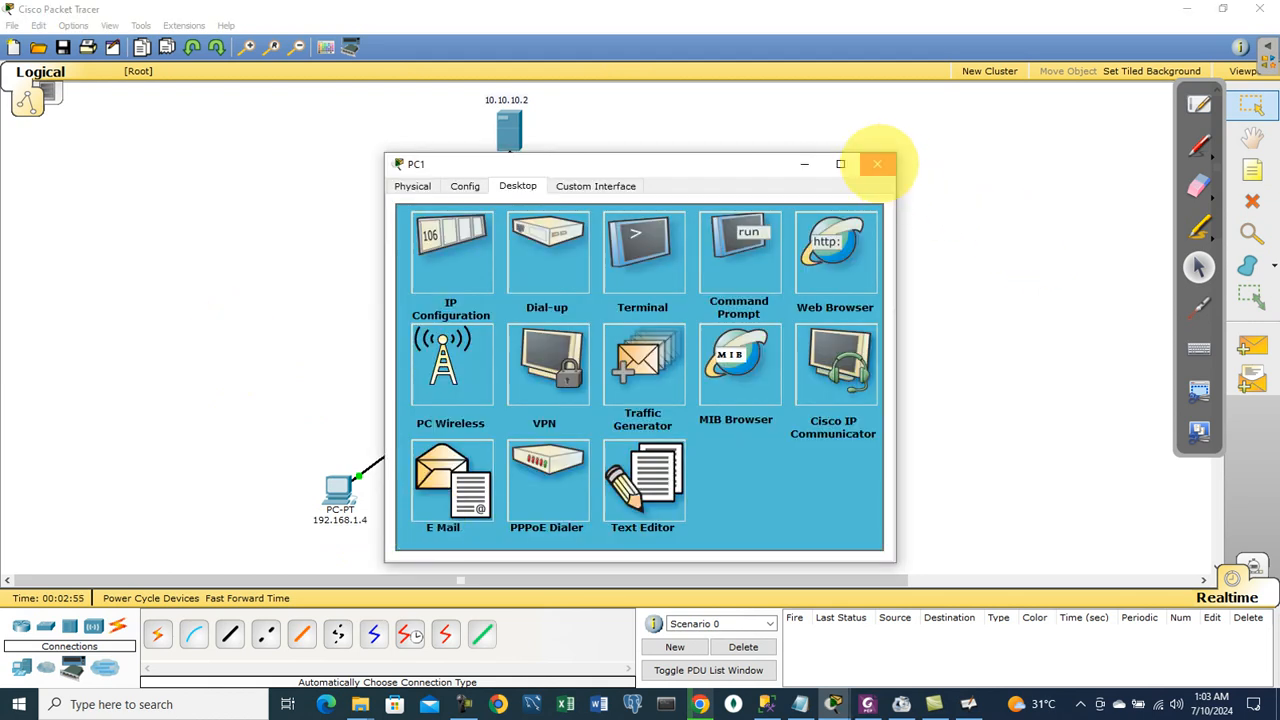
left_click(877, 164)
left_click(412, 522)
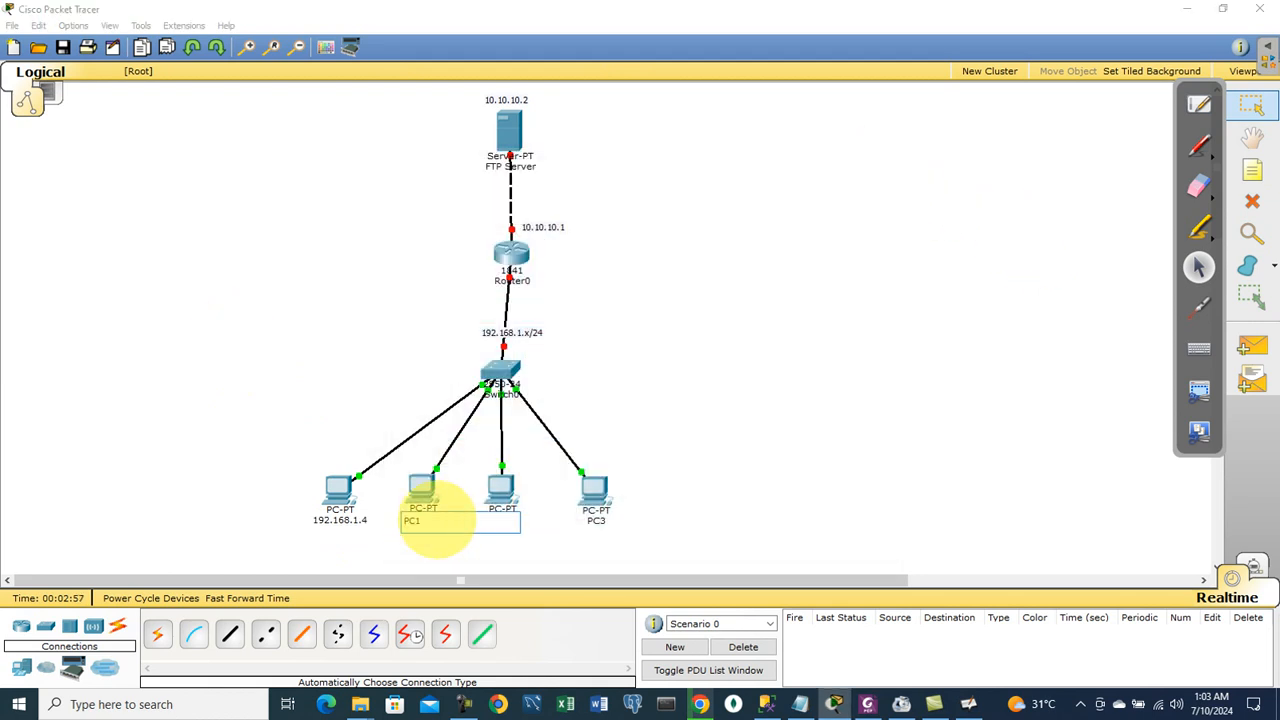
type("192.168.1.1")
type("3")
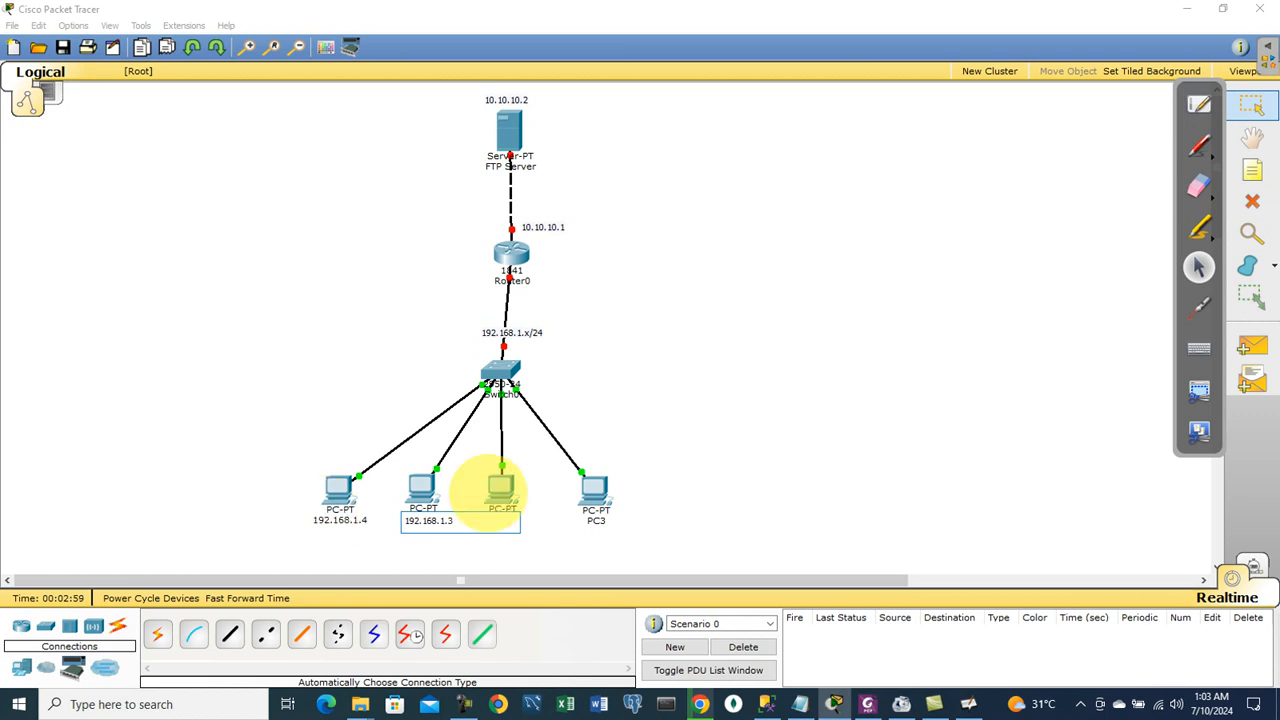
Step: Relabel PC3 as 192.168.1.1 and PC2 as 192.168.1.2
left_click(596, 521)
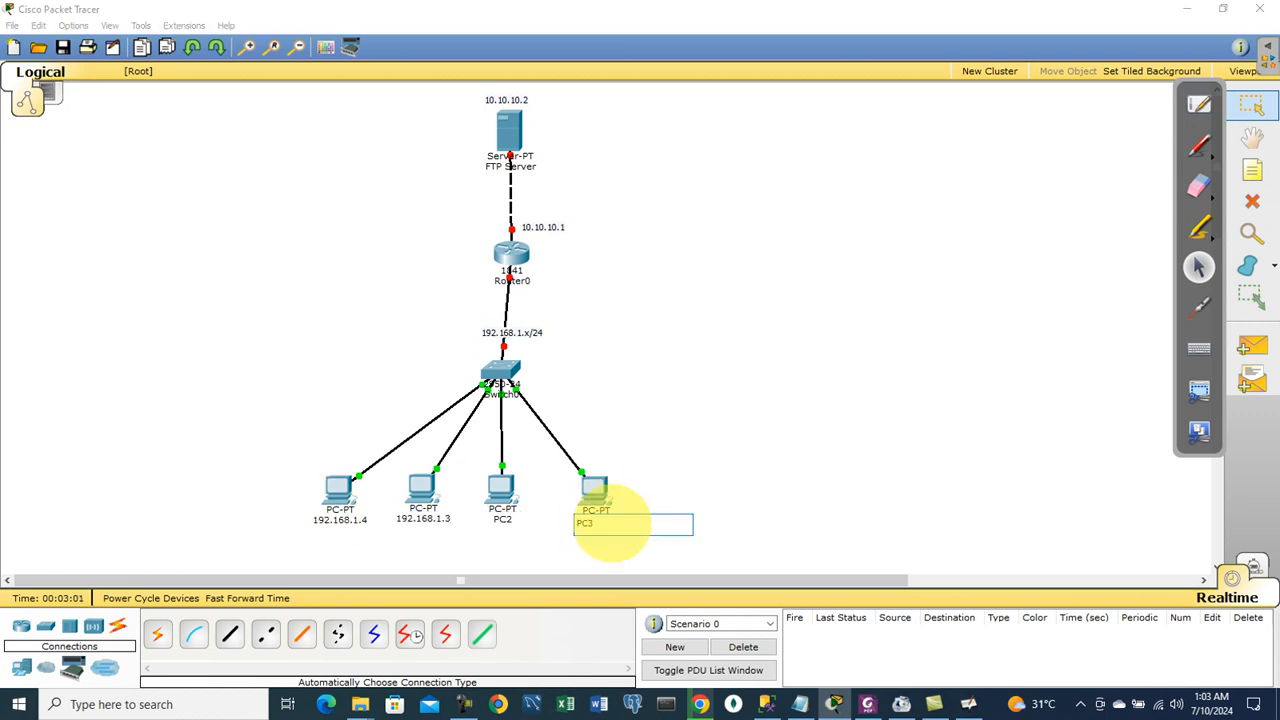
key("BackSpace")
key("BackSpace")
key("BackSpace")
type("192.168.1.1")
left_click(503, 519)
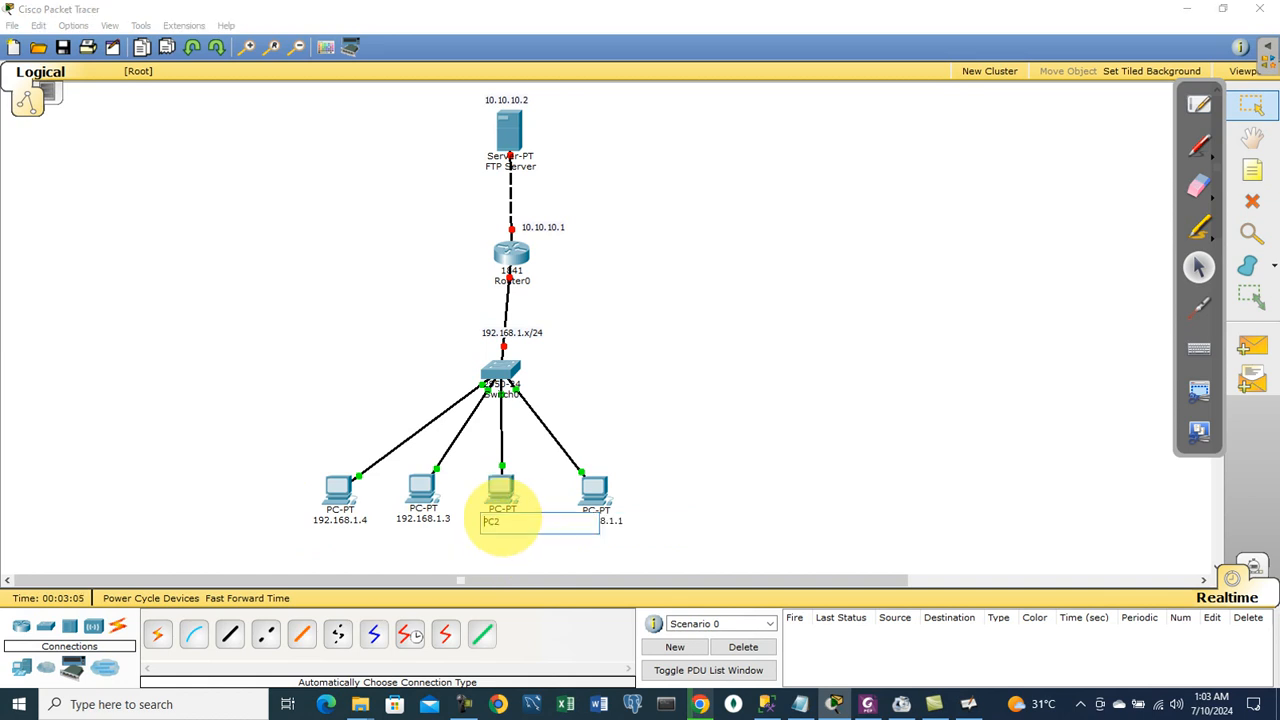
type("192.168.1.")
type("2")
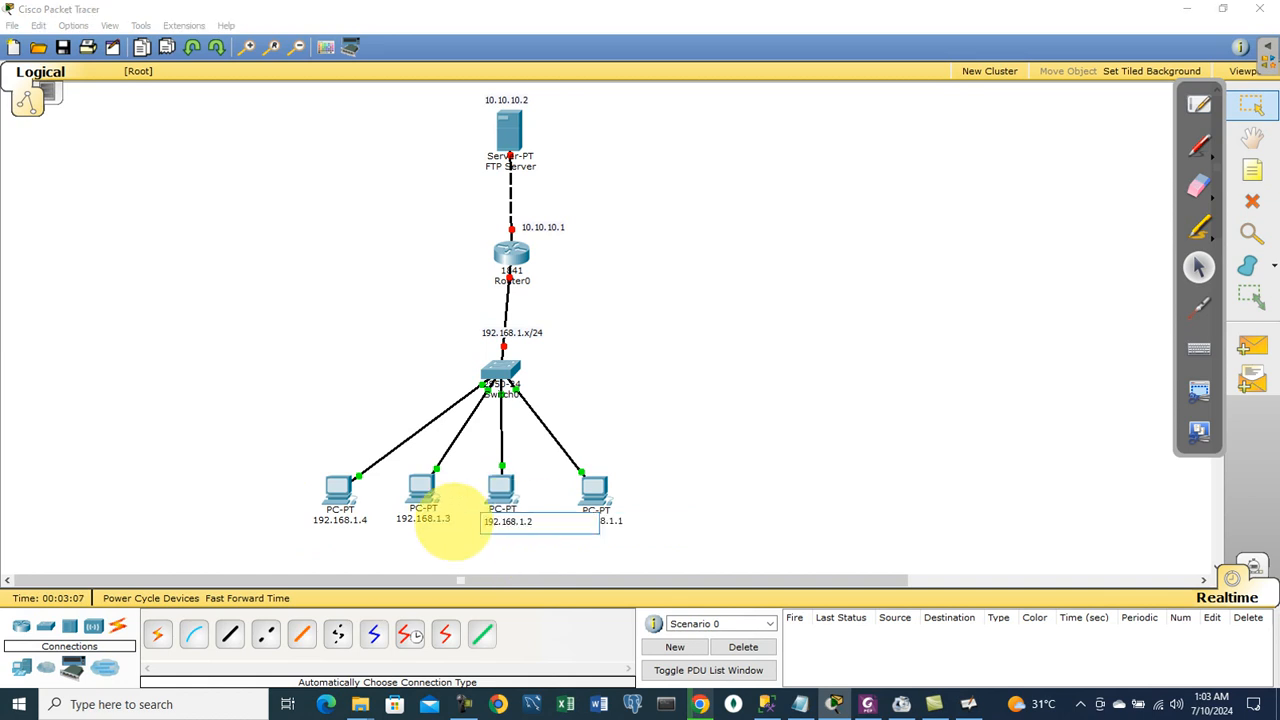
left_click(735, 416)
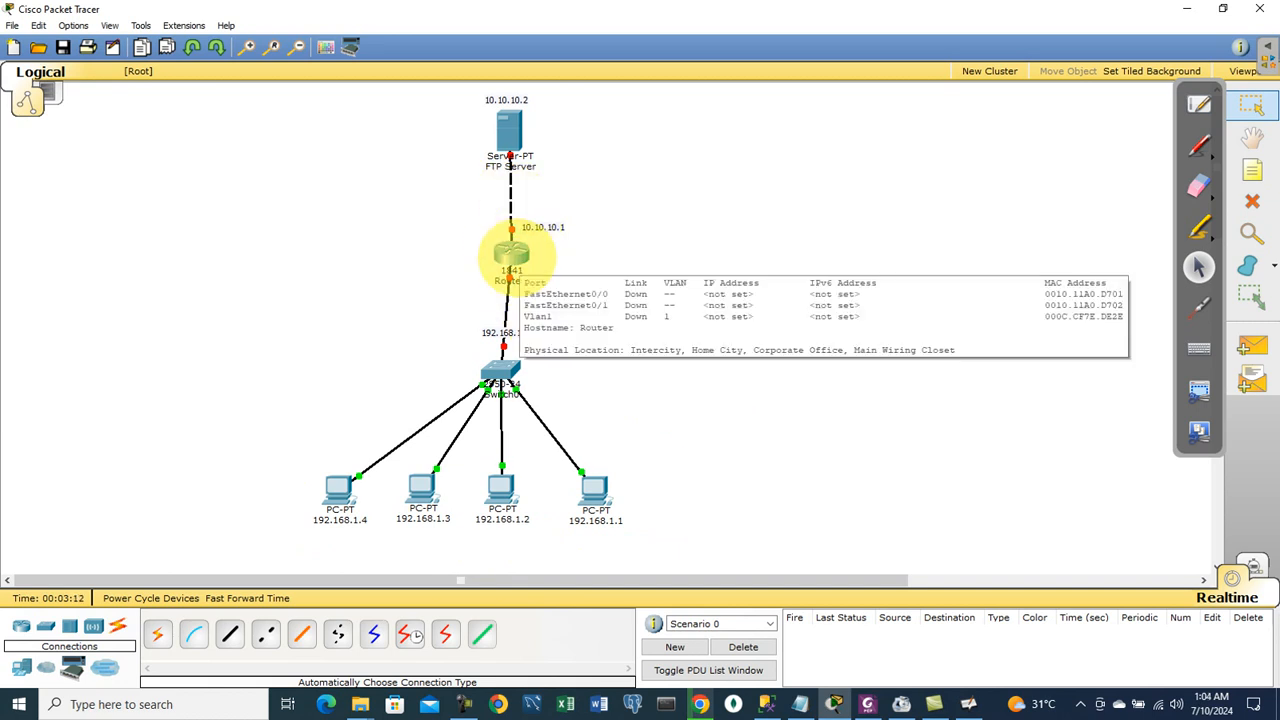
Step: Set the FTP Server to static IP 10.10.10.2, mask 255.0.0.0, gateway 10.10.10.1
left_click(510, 140)
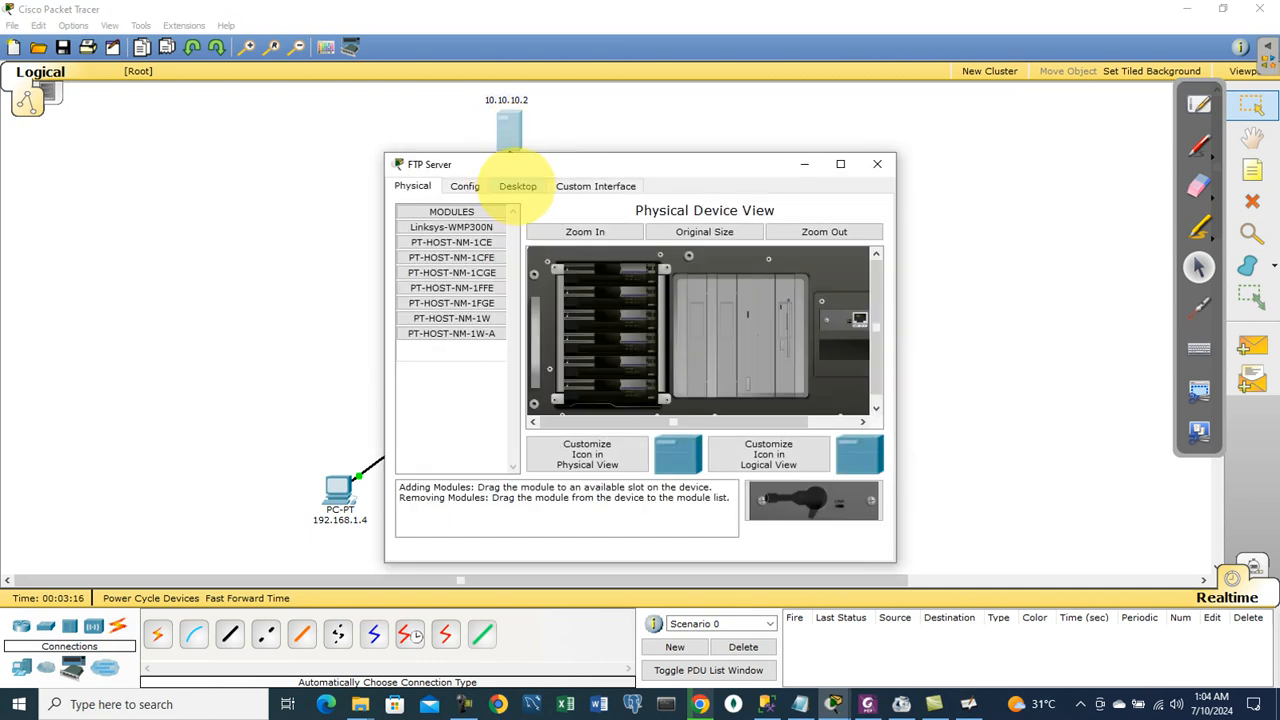
left_click(517, 186)
left_click(452, 250)
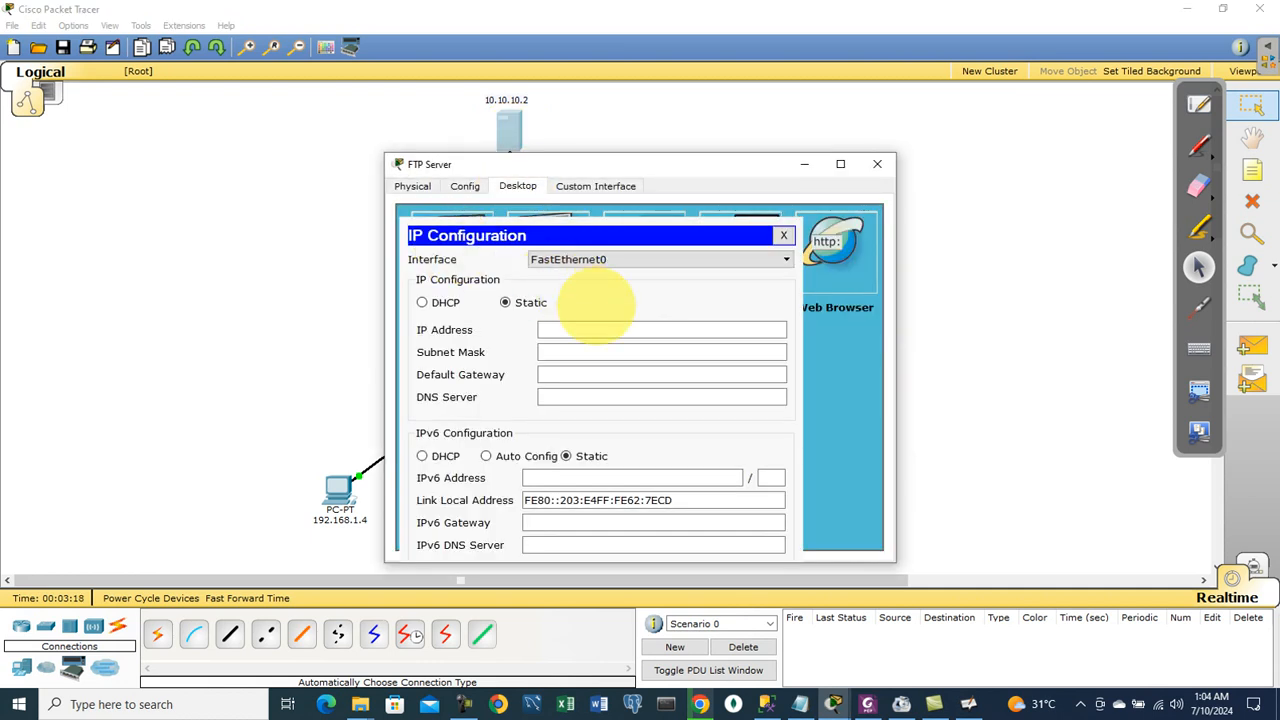
type("10.1")
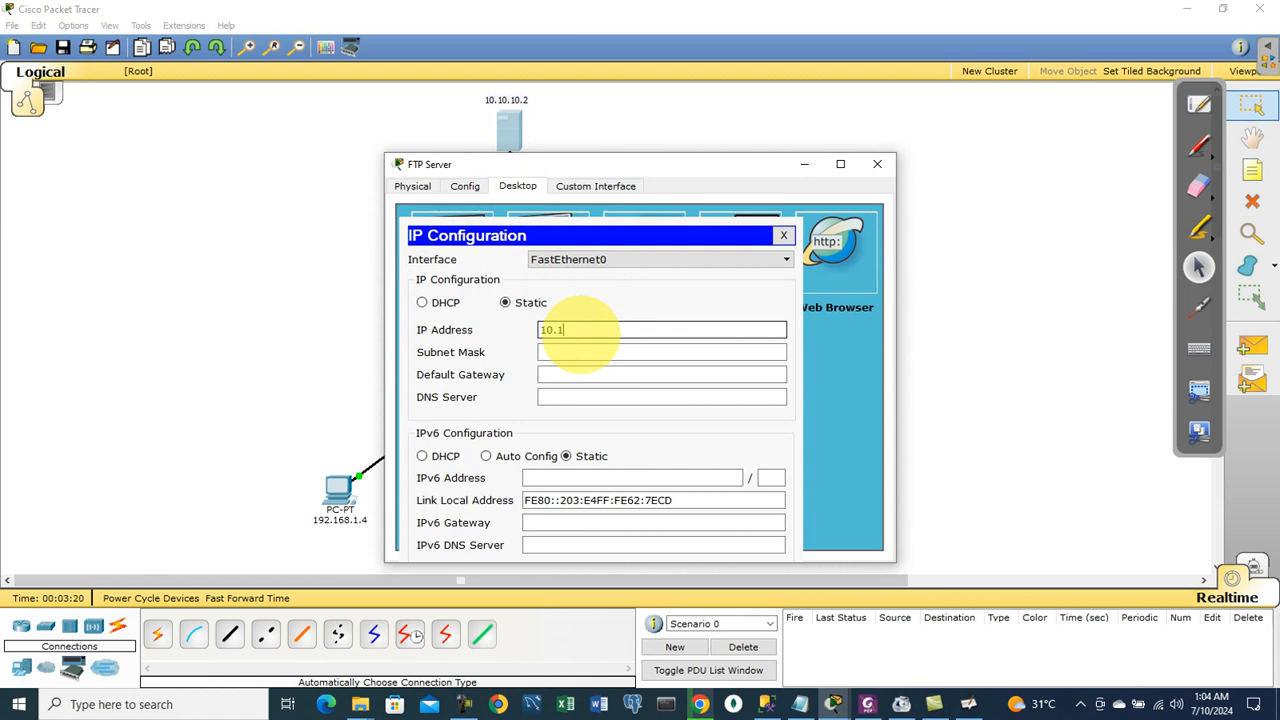
type("0.10.2")
key("Tab")
key("Tab")
type("1")
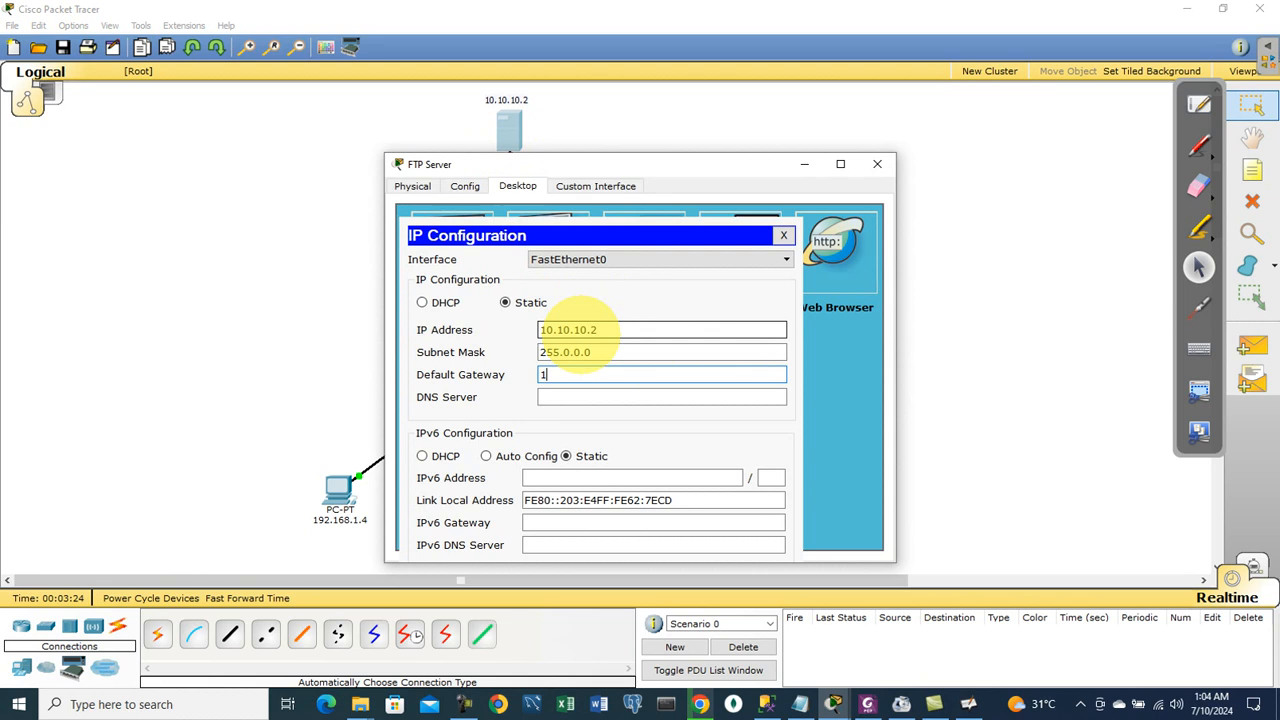
type("0.10.10.1")
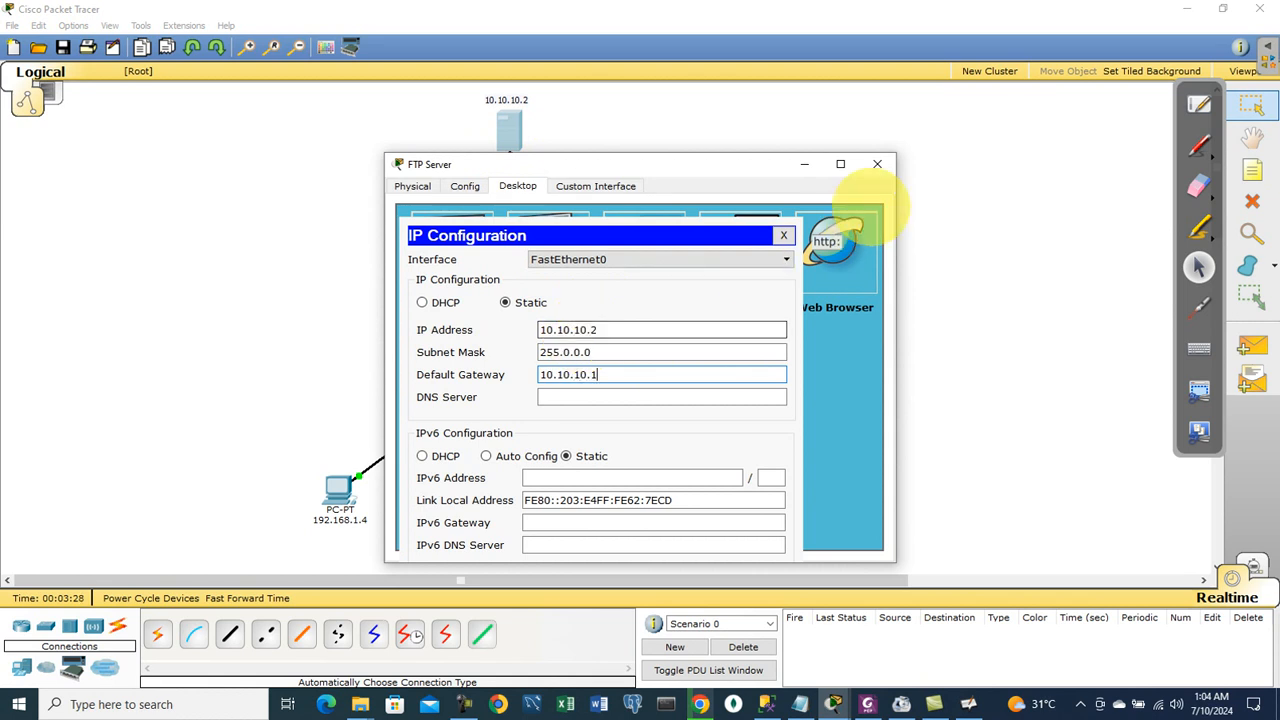
left_click(877, 164)
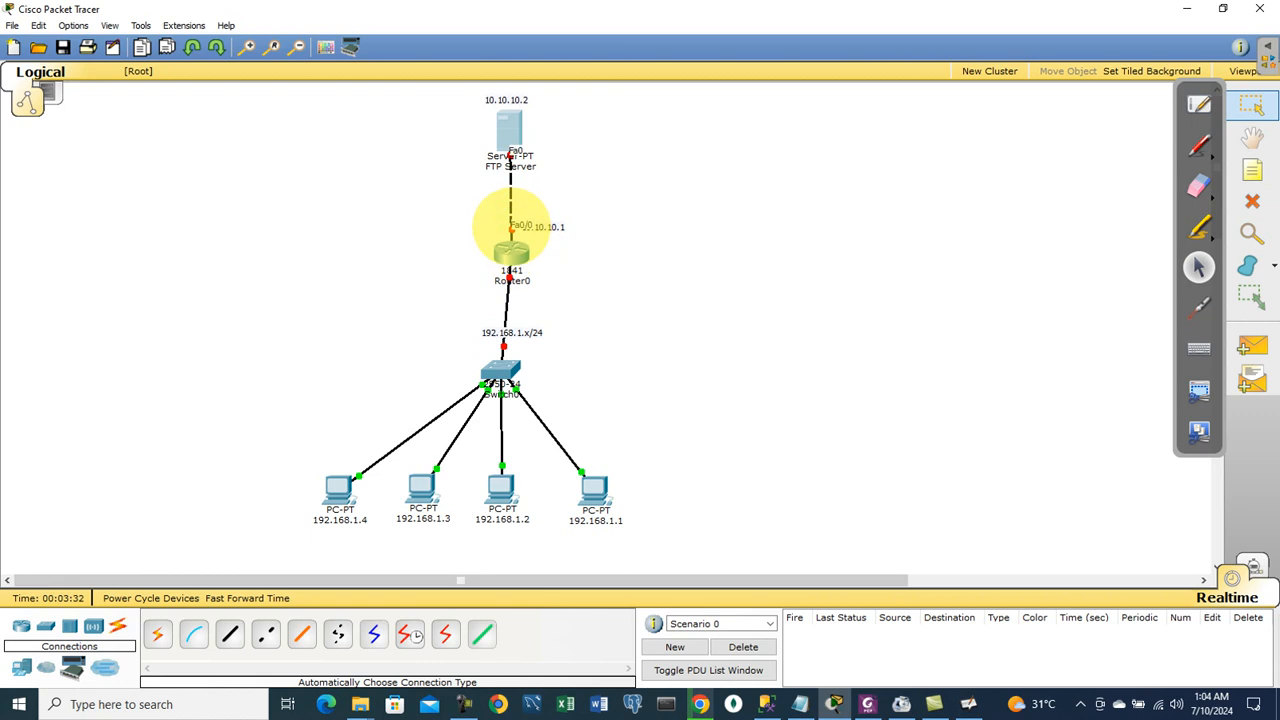
Step: In Router0's CLI, skip initial setup and enter configuration for FastEthernet0/0
left_click(513, 255)
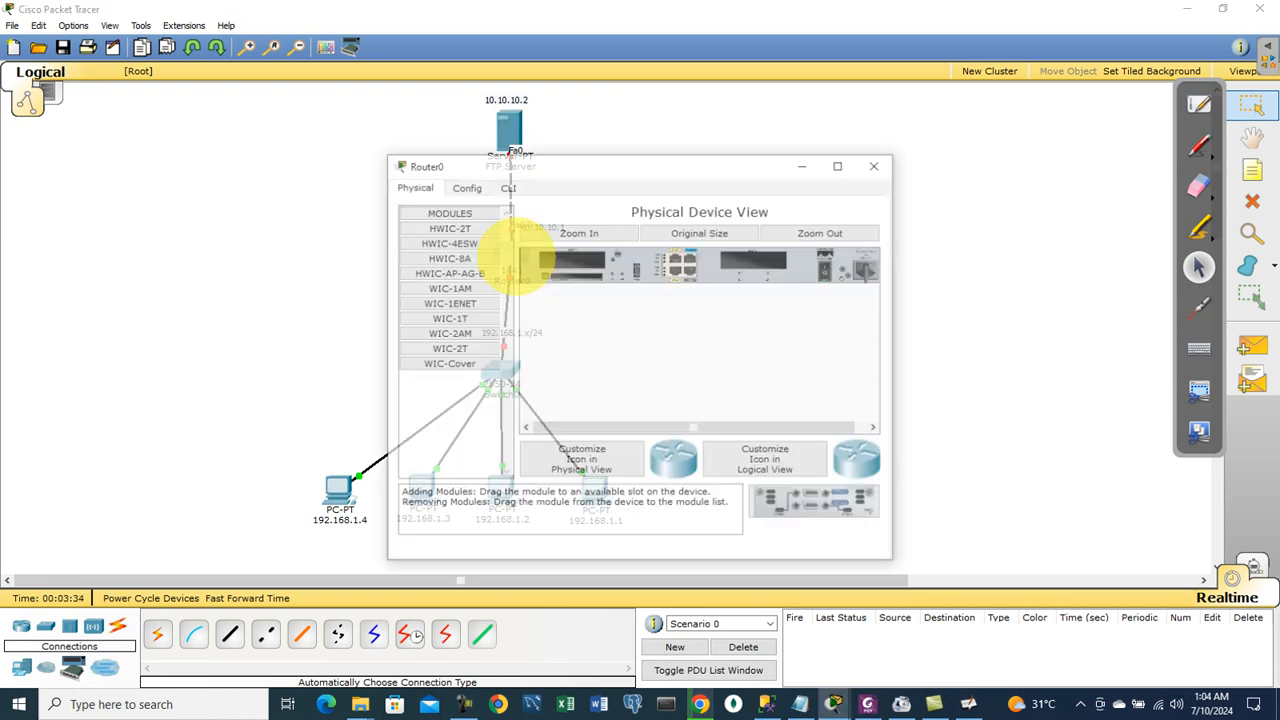
left_click(507, 186)
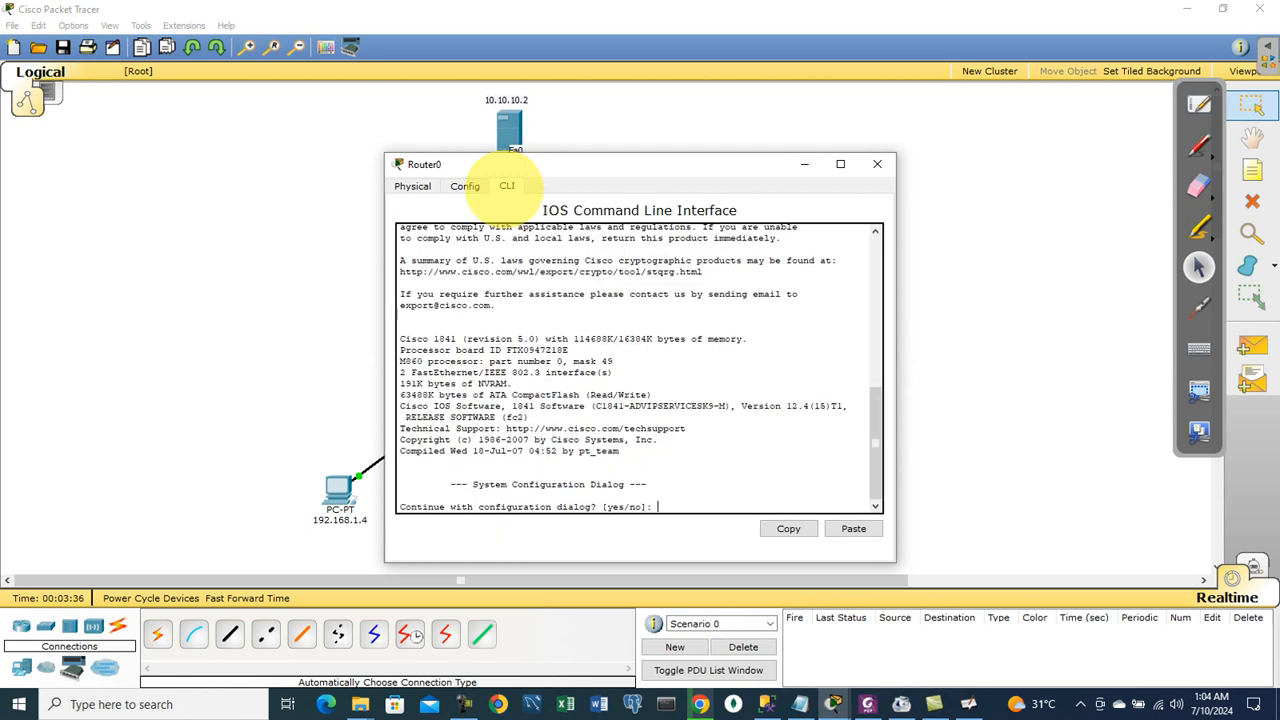
type("no")
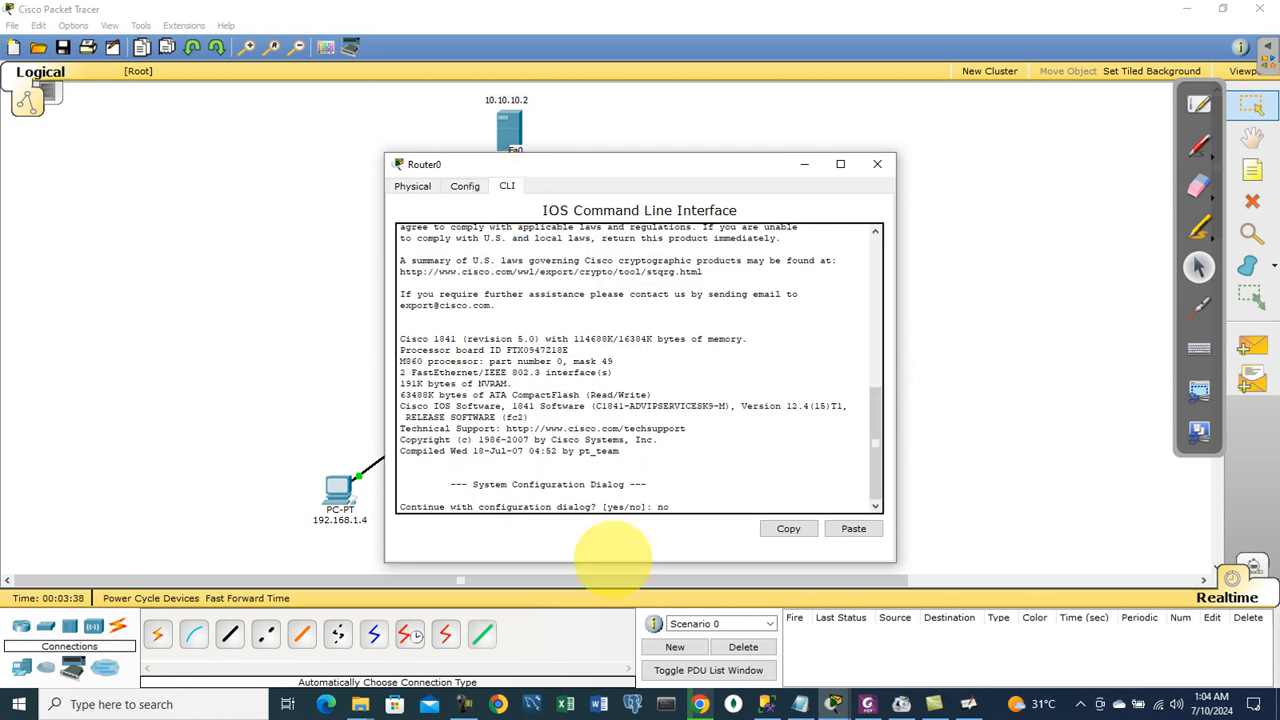
key("Return")
key("Return")
key("Return")
key("Return")
type("ena")
key("Return")
type("conf i")
key("BackSpace")
type("t")
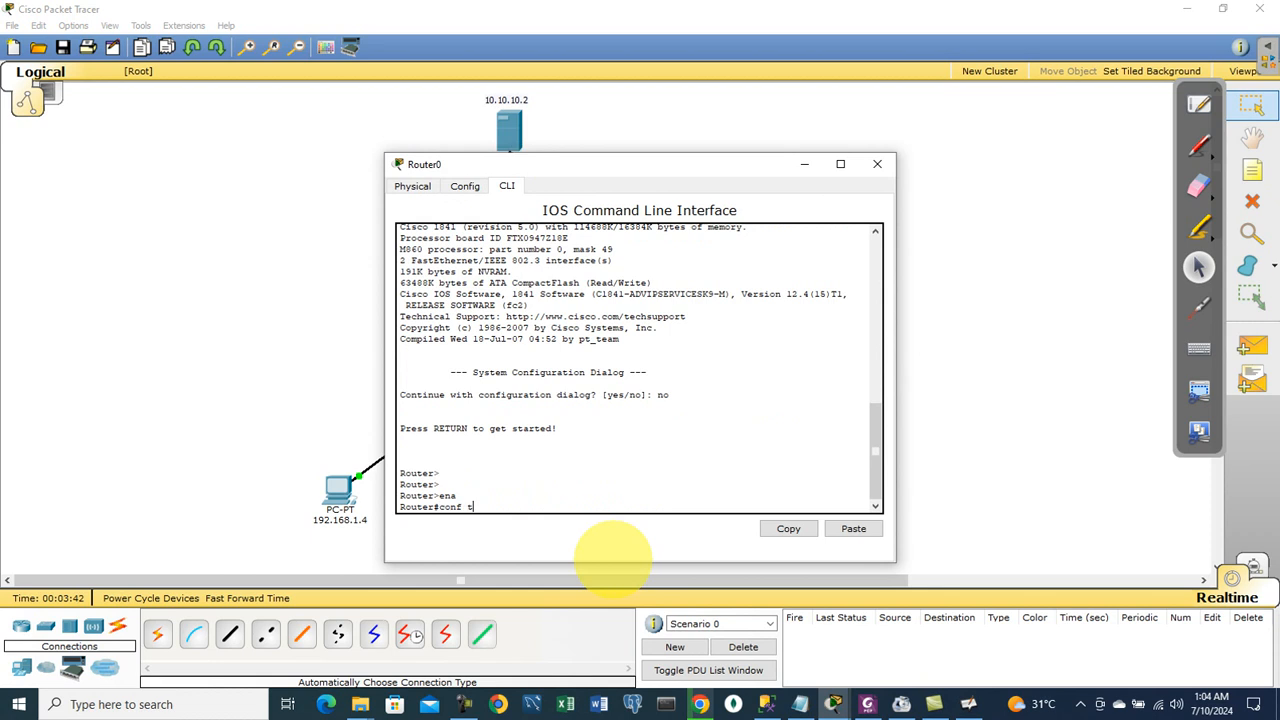
key("Return")
type("int f0.")
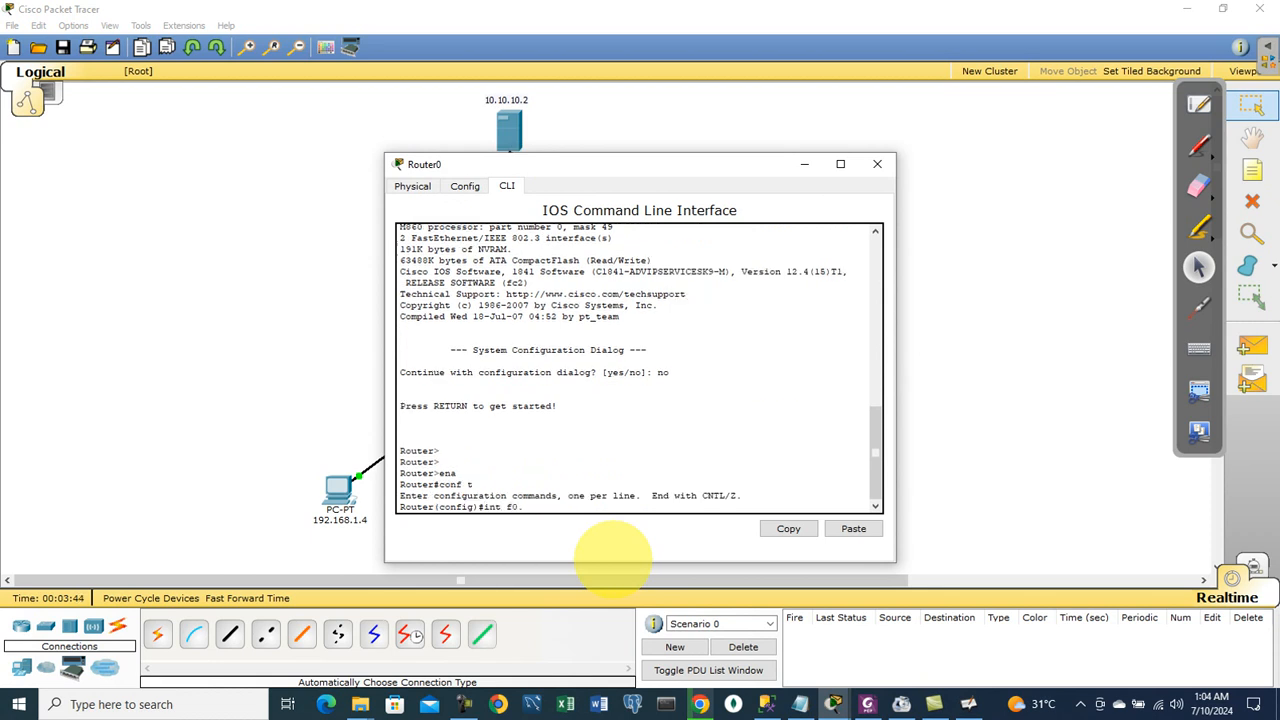
type("0")
key("Return")
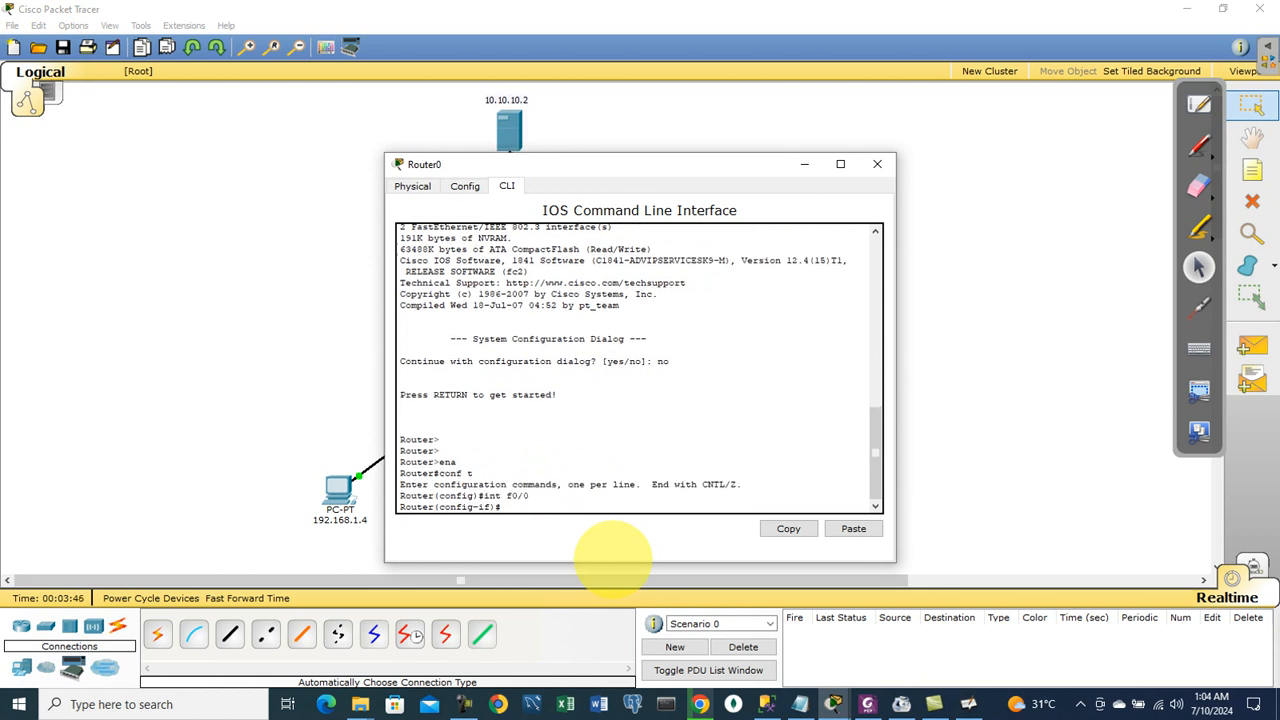
Step: Enable FastEthernet0/0 with no shutdown and assign 10.10.10.1 255.0.0.0
left_click_drag(586, 158, 846, 118)
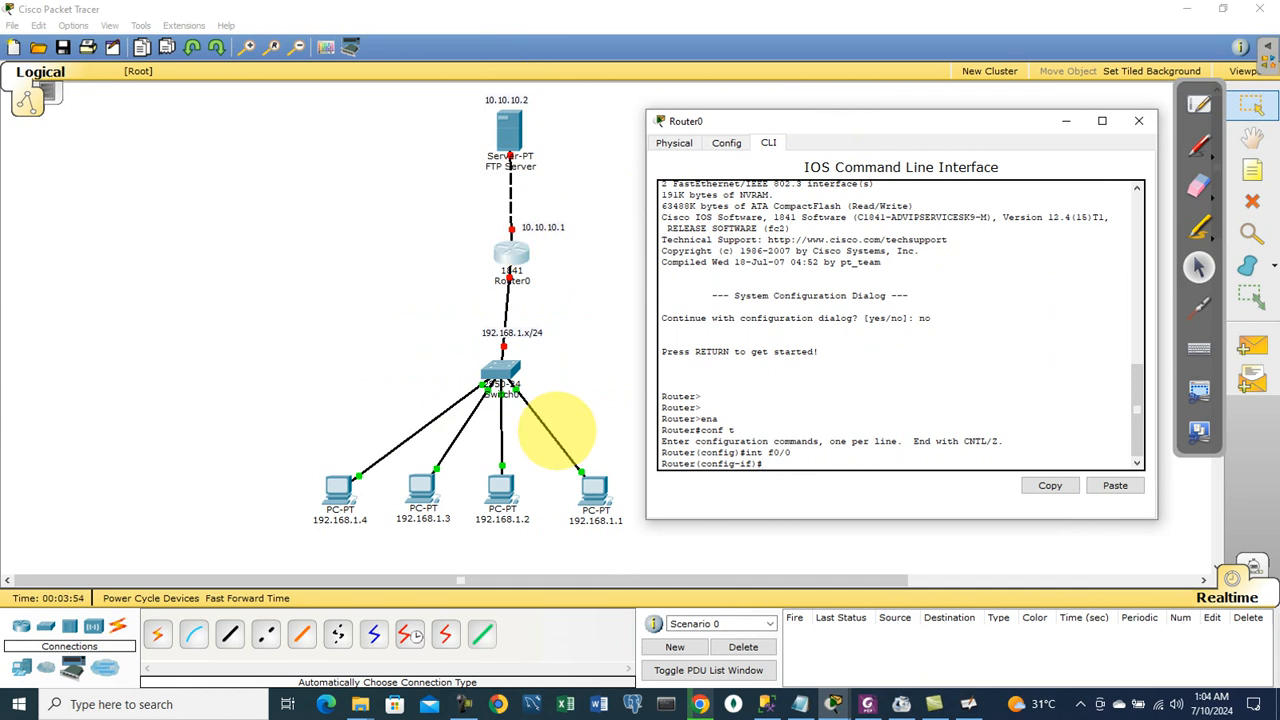
type("no sh")
key("Tab")
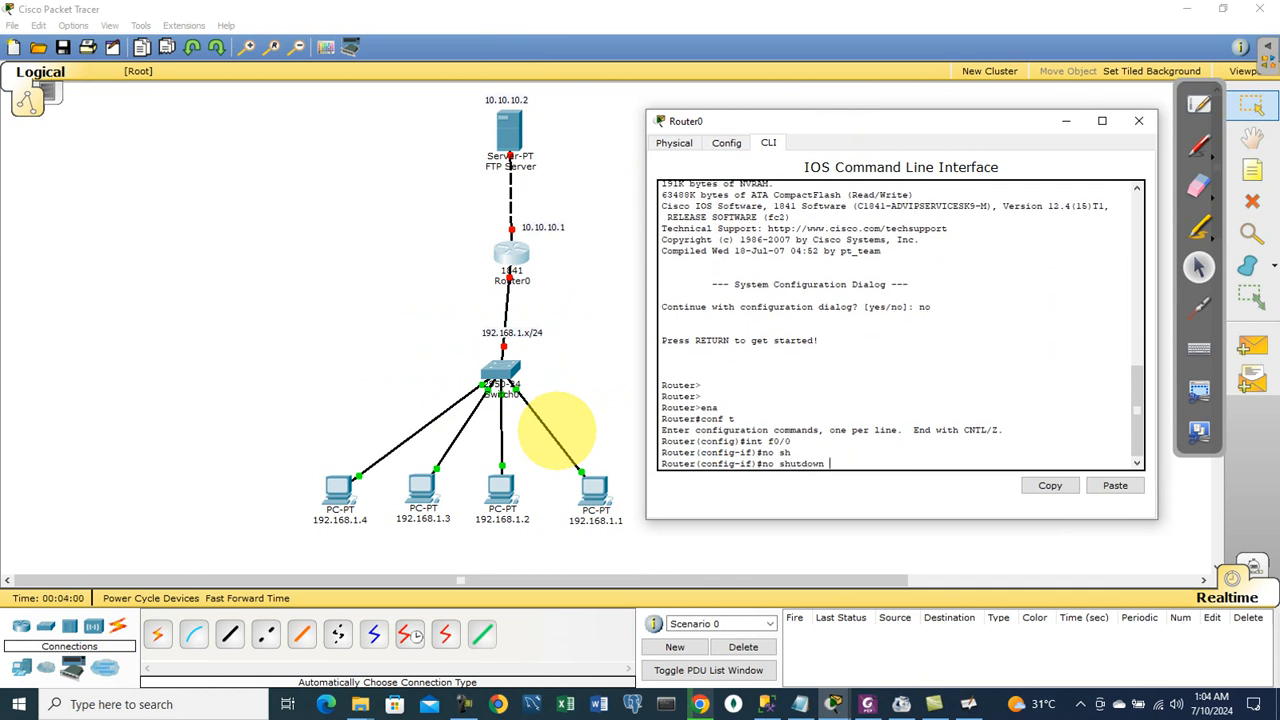
key("Return")
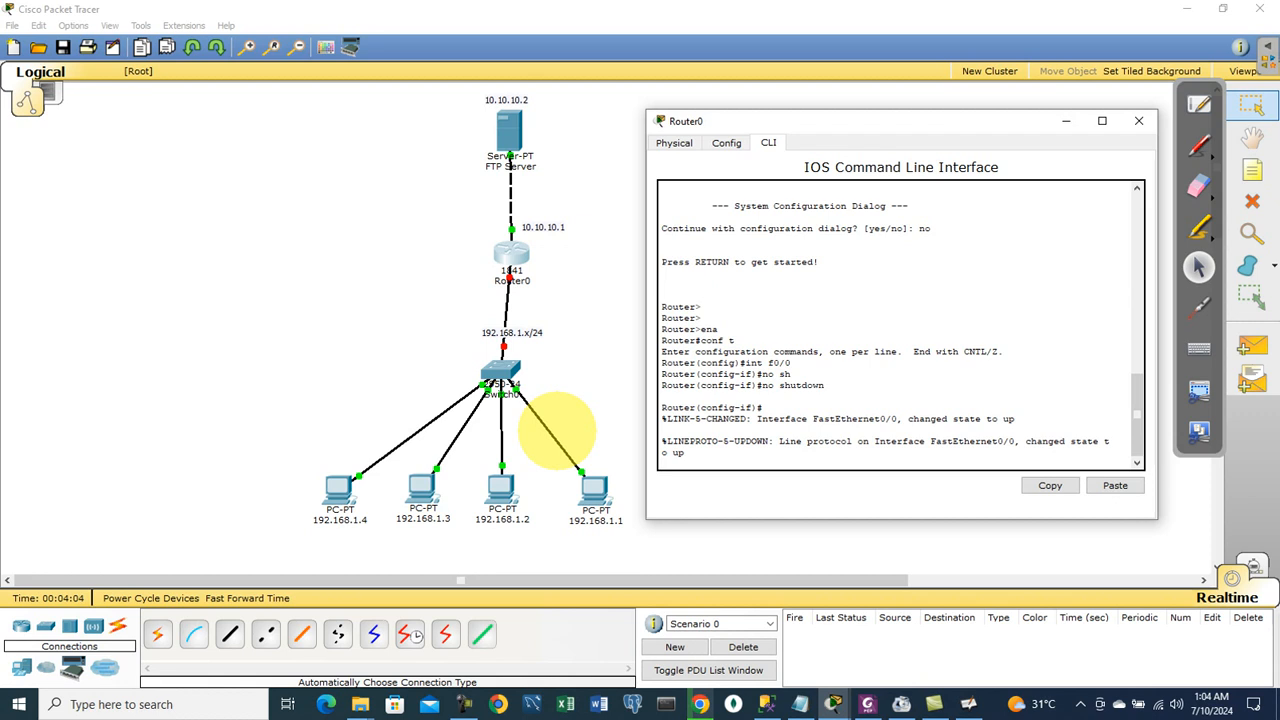
key("Return")
key("Return")
key("Return")
key("Return")
key("Return")
key("Return")
type("ip add")
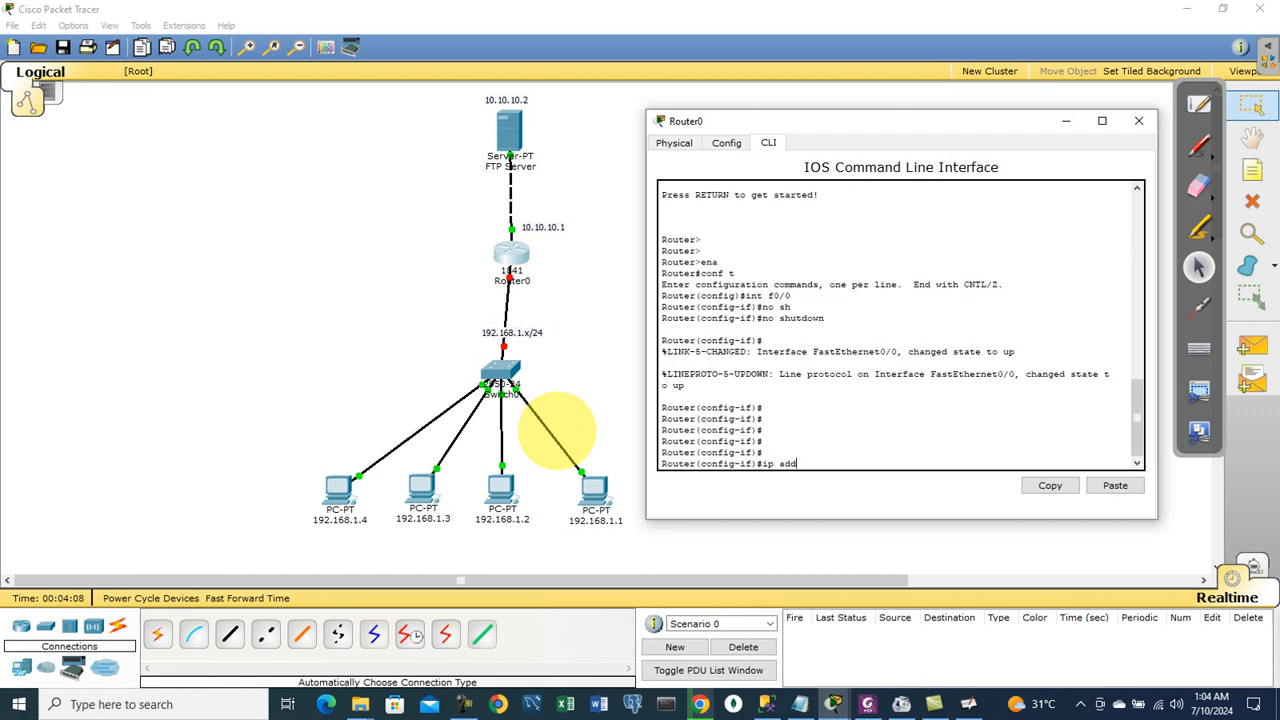
type(" 10.10.10.1 255.0.0.0")
key("Return")
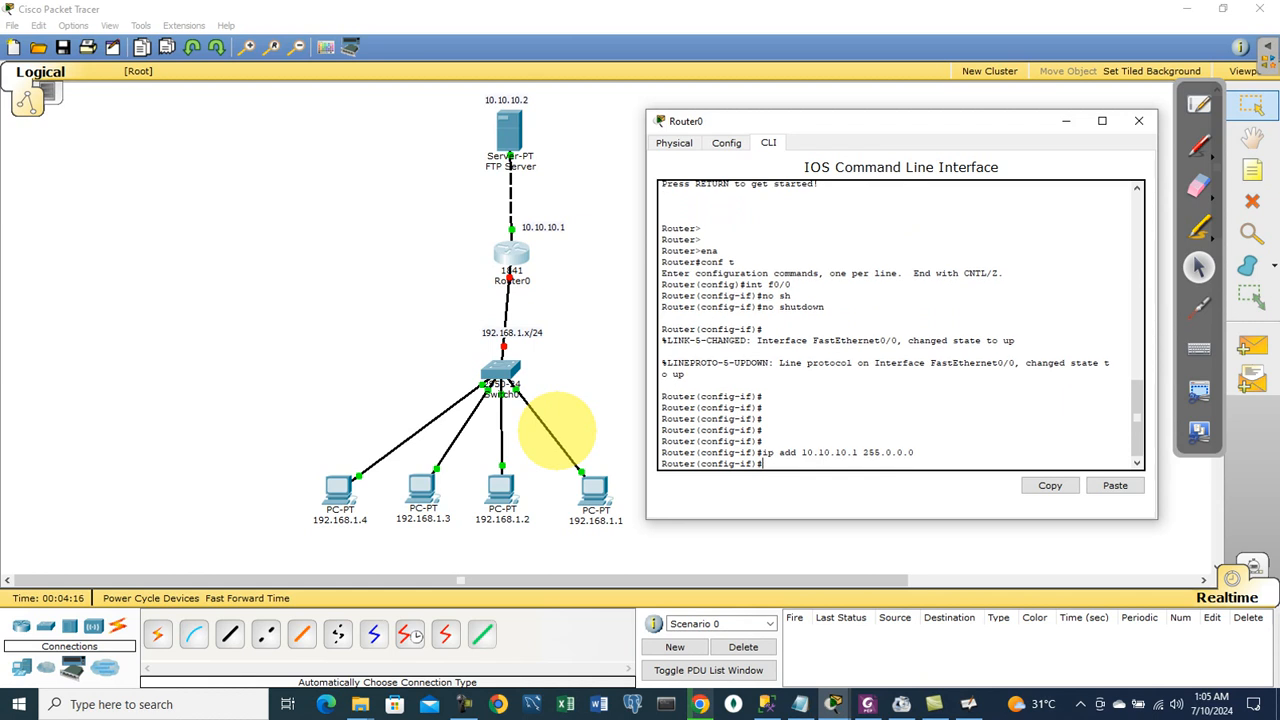
type("int f0/1")
Step: Enable FastEthernet0/1 and assign it 192.168.1.254 255.255.255.0
key("Return")
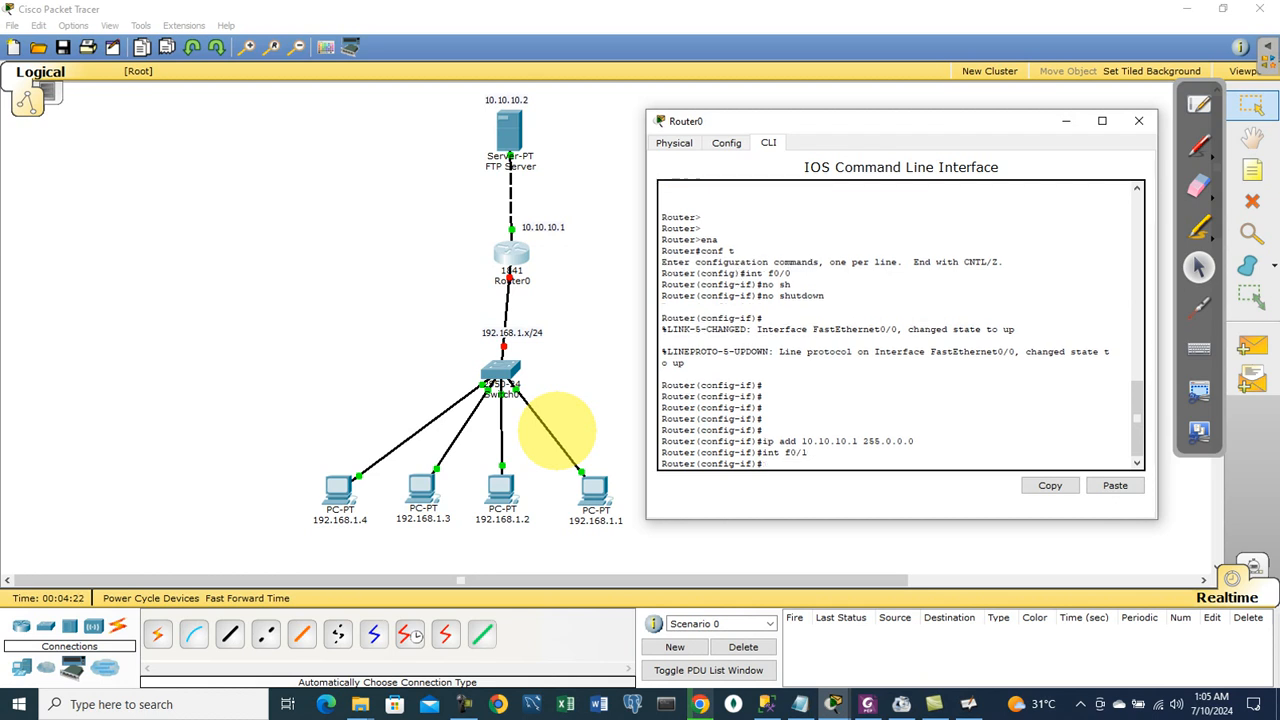
type("no sh")
key("Tab")
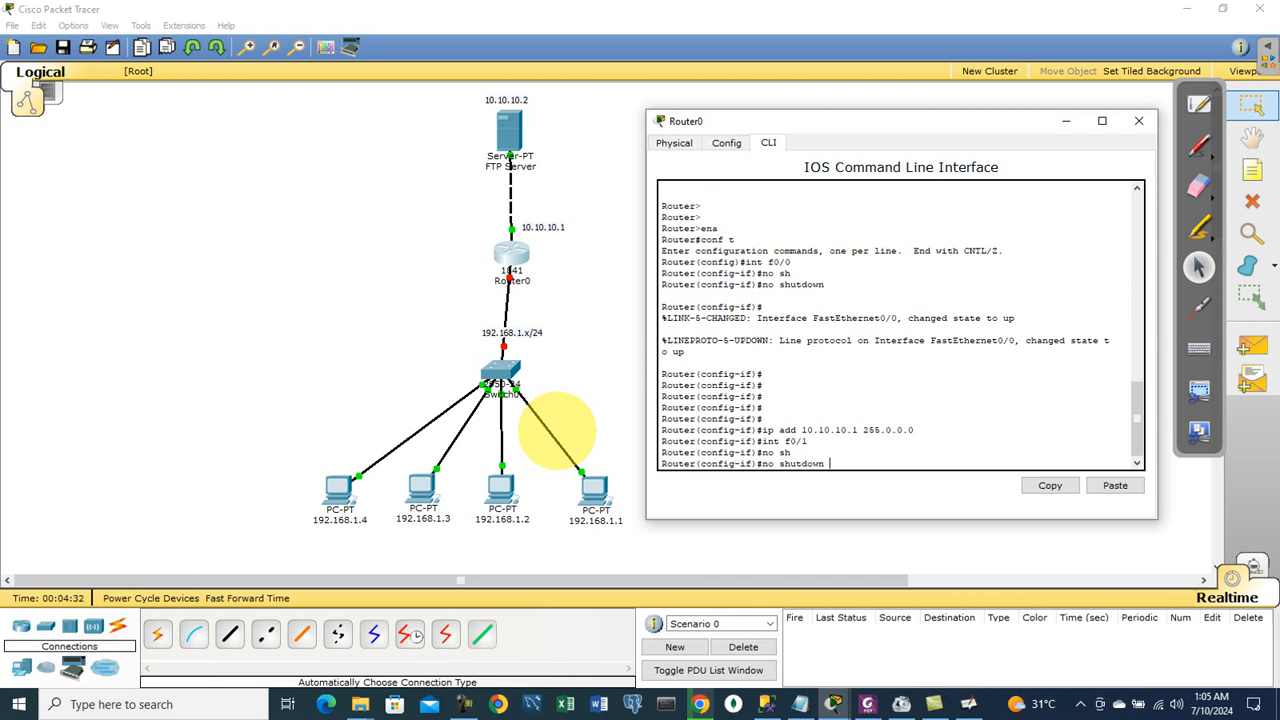
key("Return")
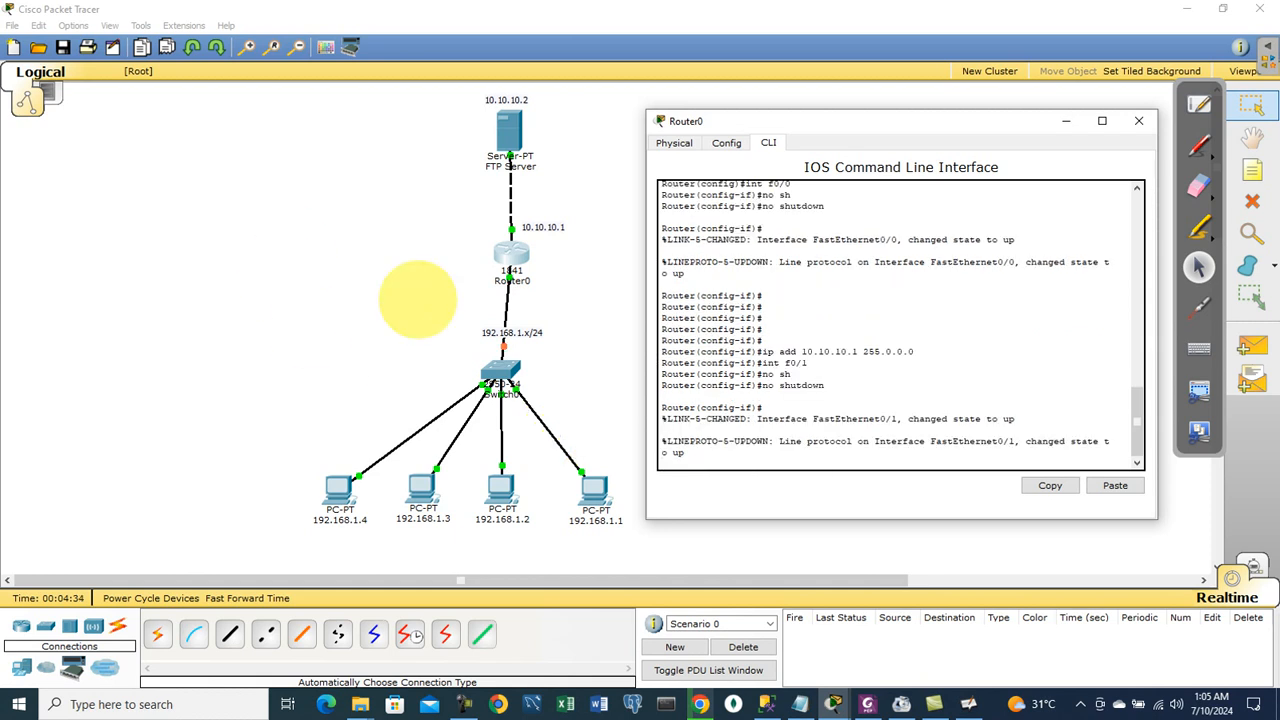
key("Return")
key("Return")
key("Return")
key("Return")
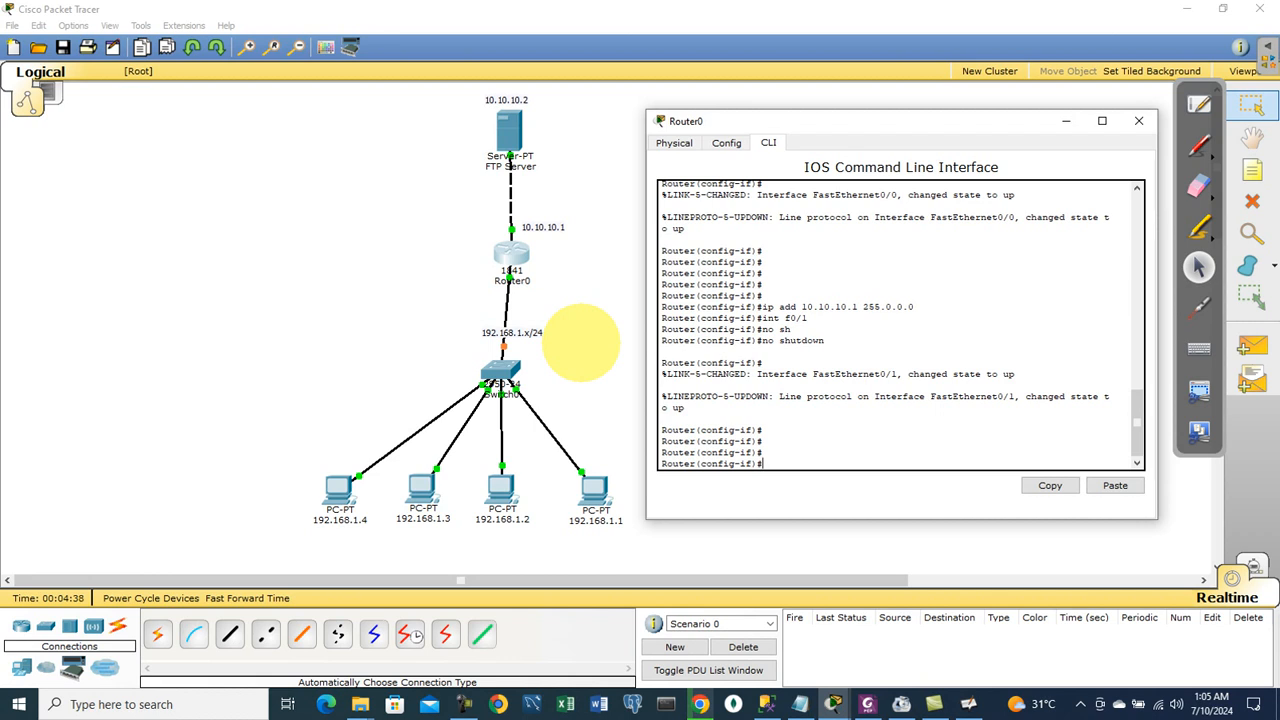
type("ip add 192.168.1.254 255.255.255.0")
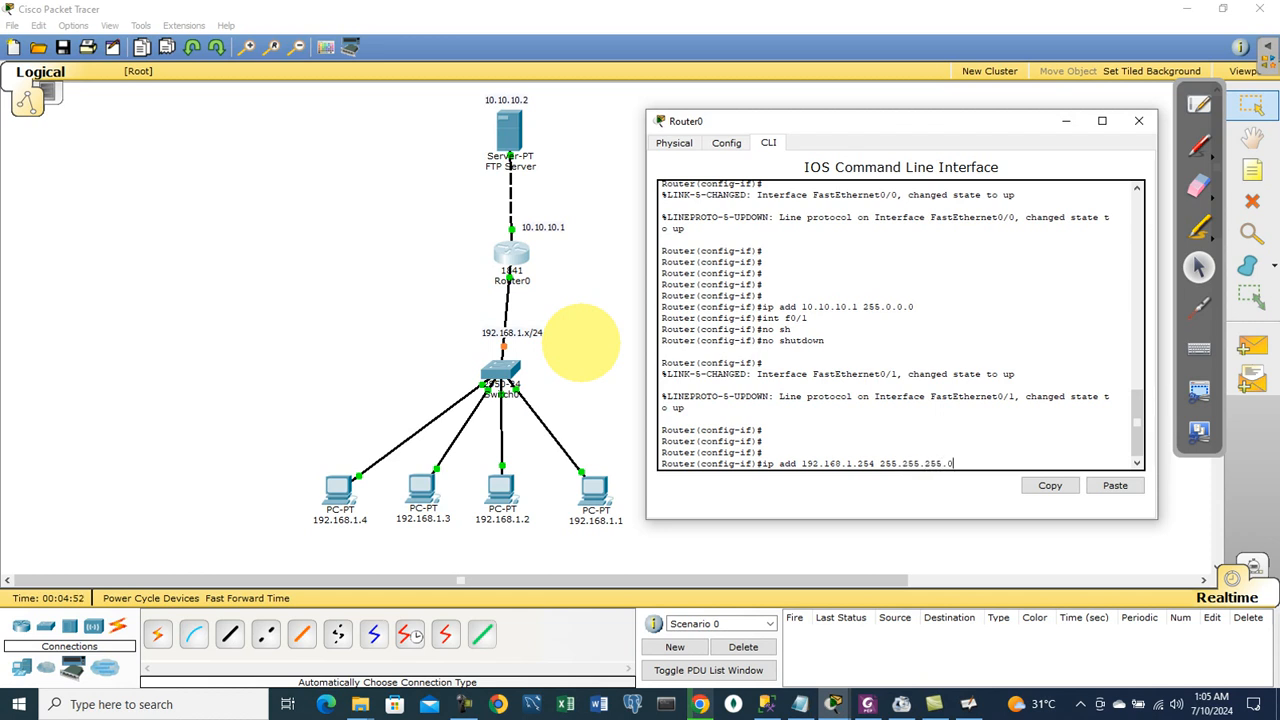
key("Return")
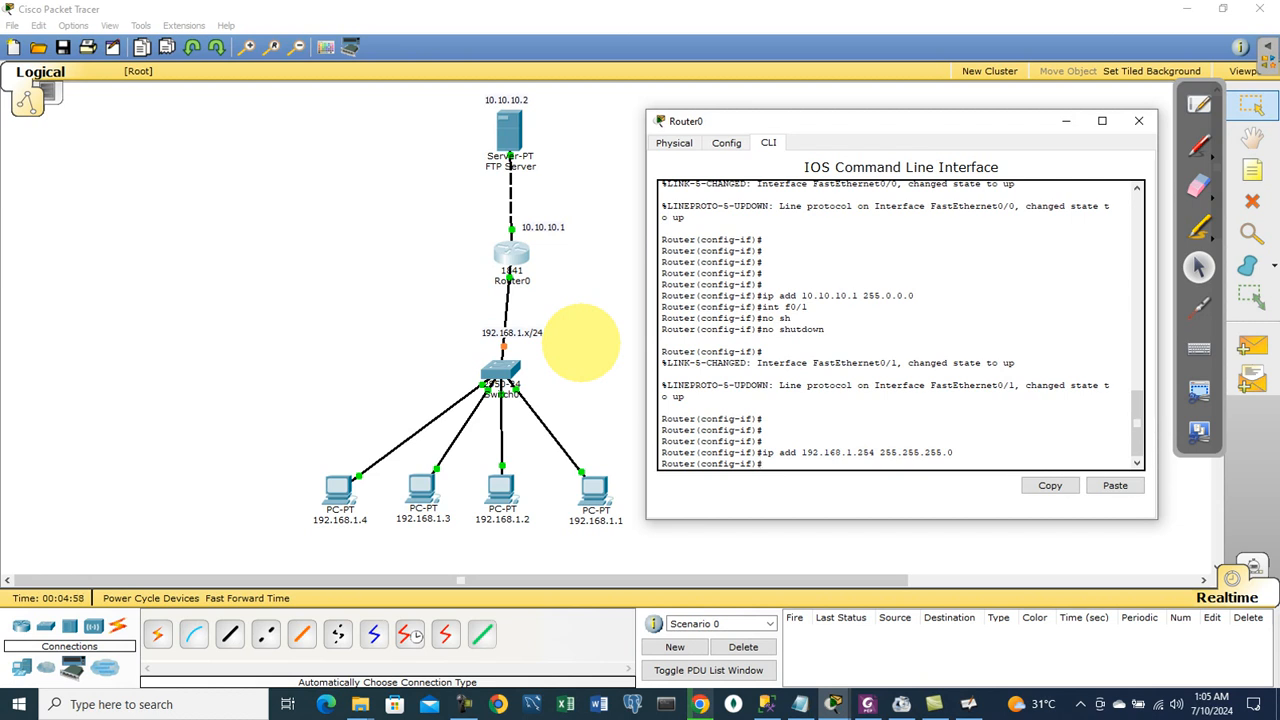
Step: Exit twice back to the privileged prompt and close Router0's window
type("ex")
key("Return")
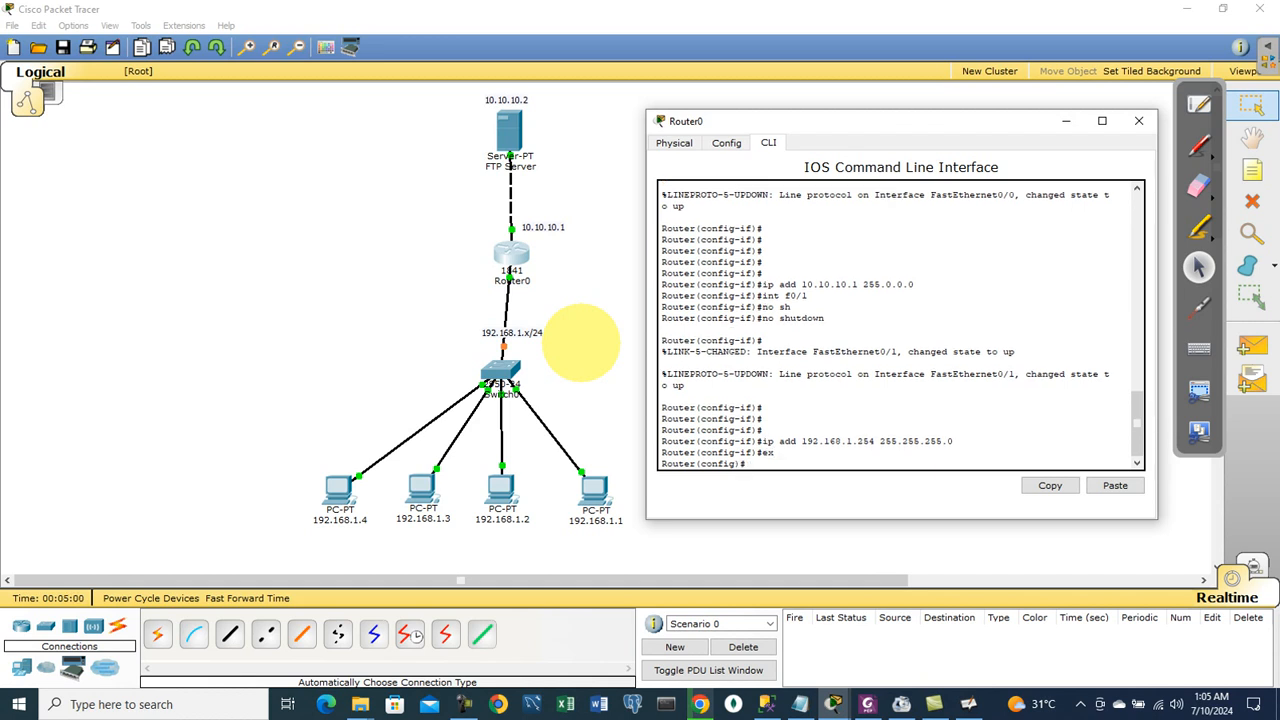
key("Return")
type("ex")
key("Return")
key("Return")
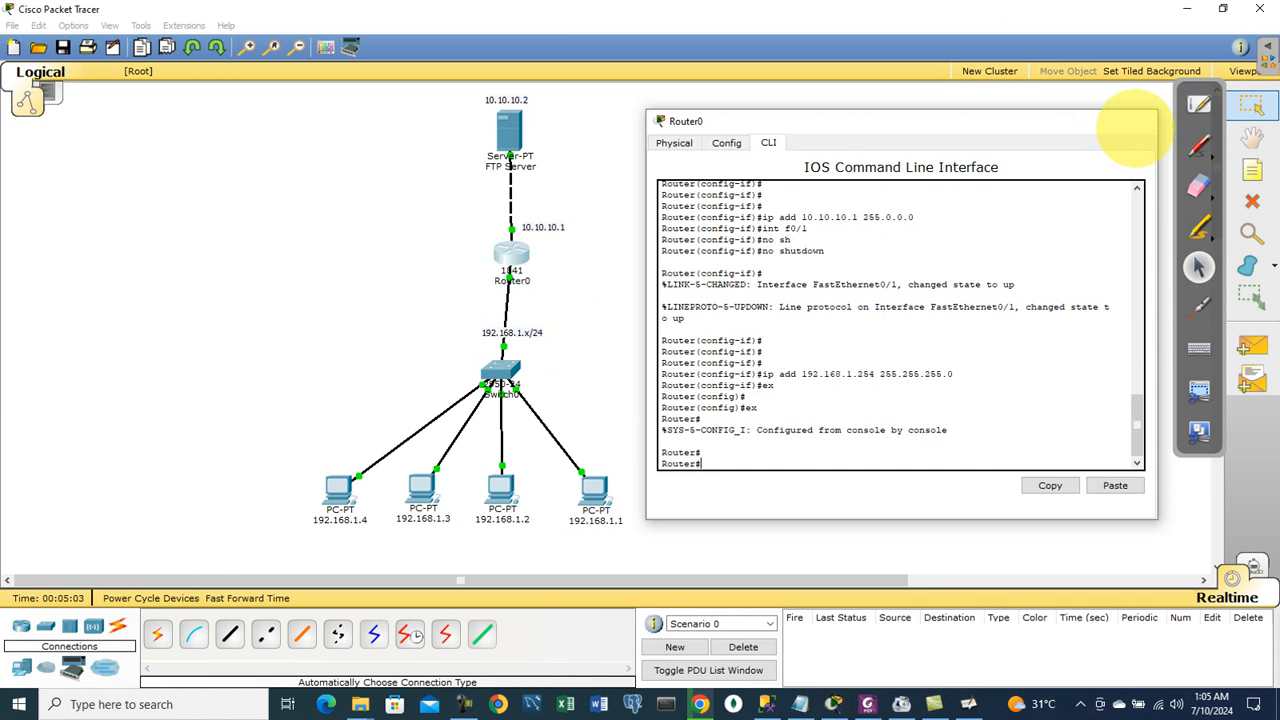
left_click(1138, 120)
Step: Ping 10.10.10.2 twice from PC 192.168.1.4's Command Prompt, then close the PC window
left_click(339, 490)
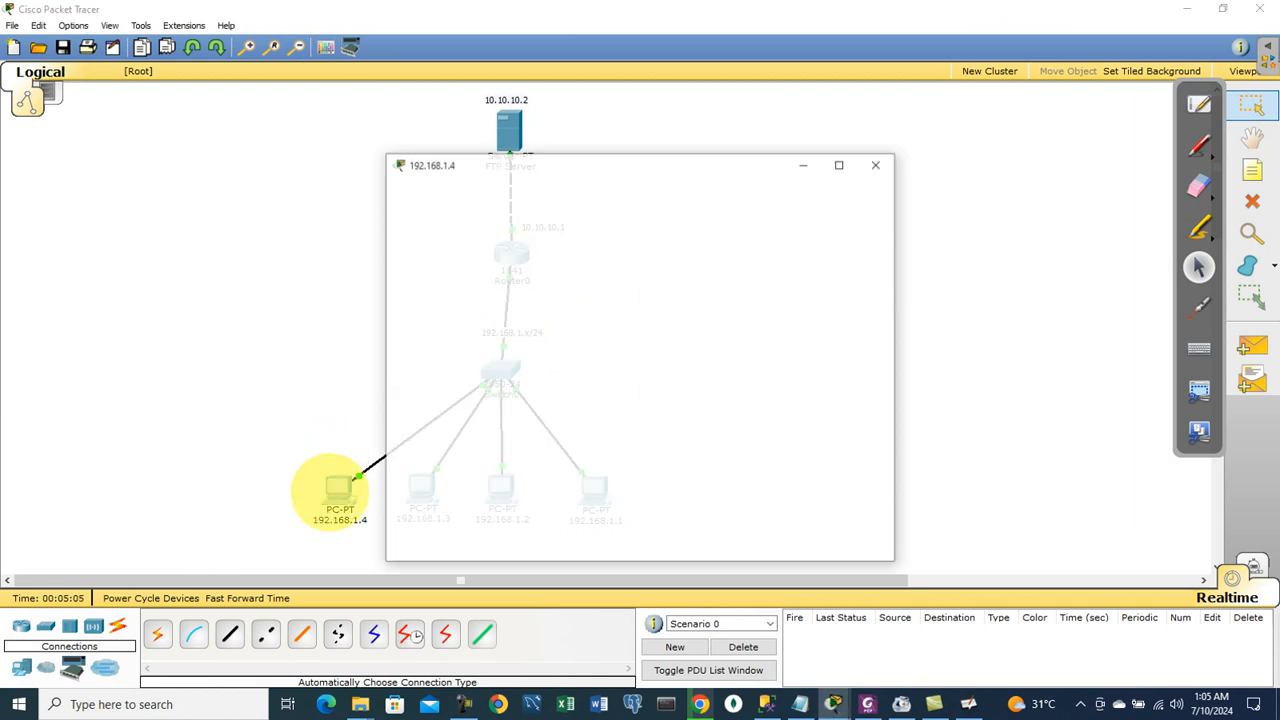
left_click_drag(607, 165, 895, 147)
left_click(1022, 222)
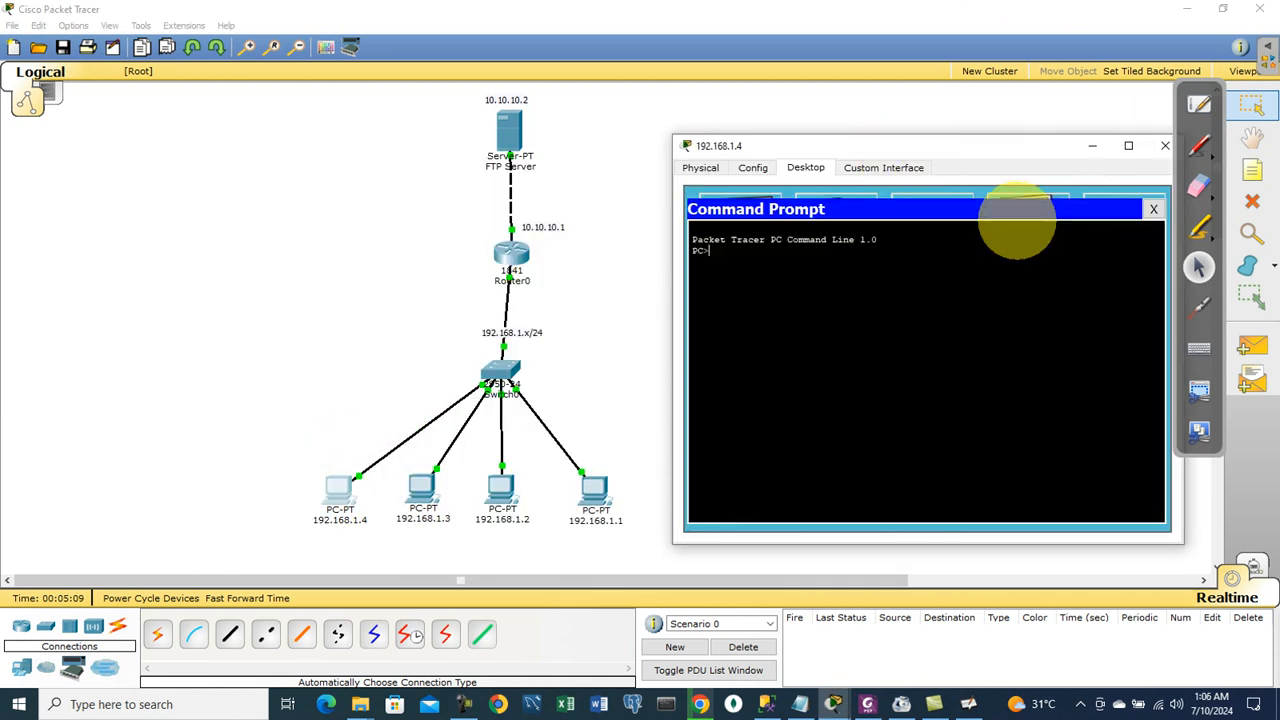
type("ping 10.10.10.2")
key("Return")
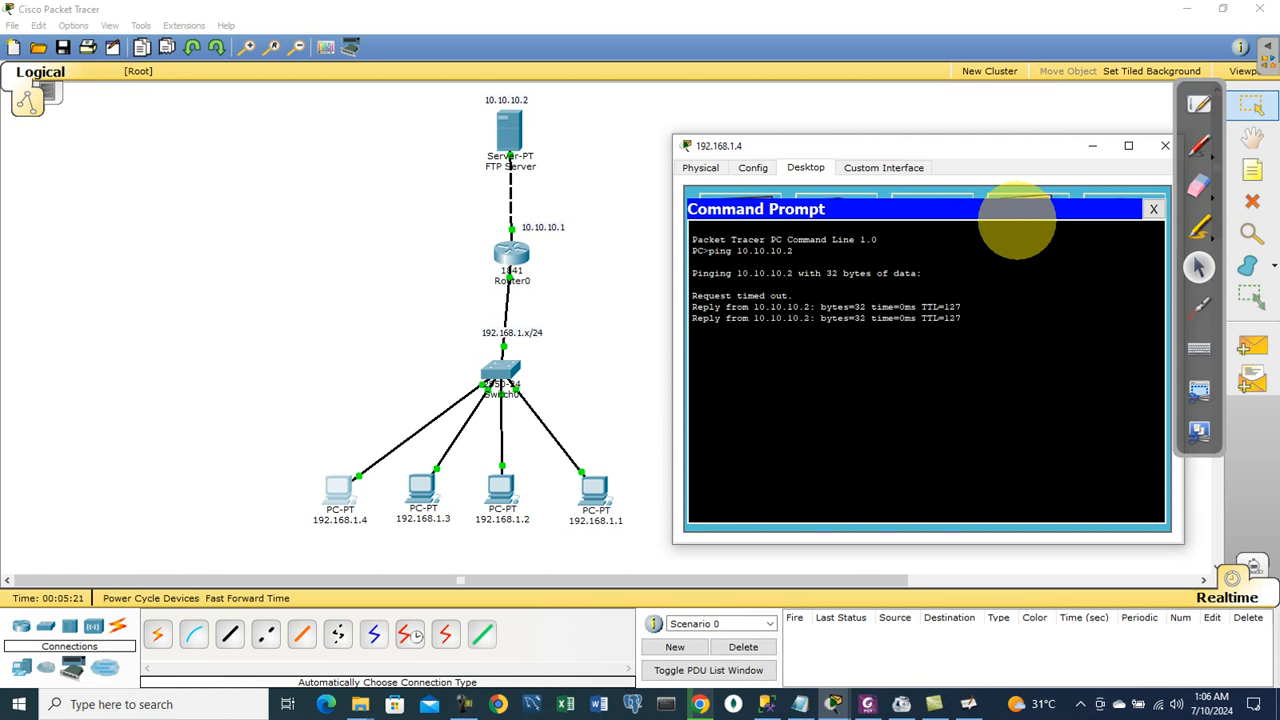
key("Up")
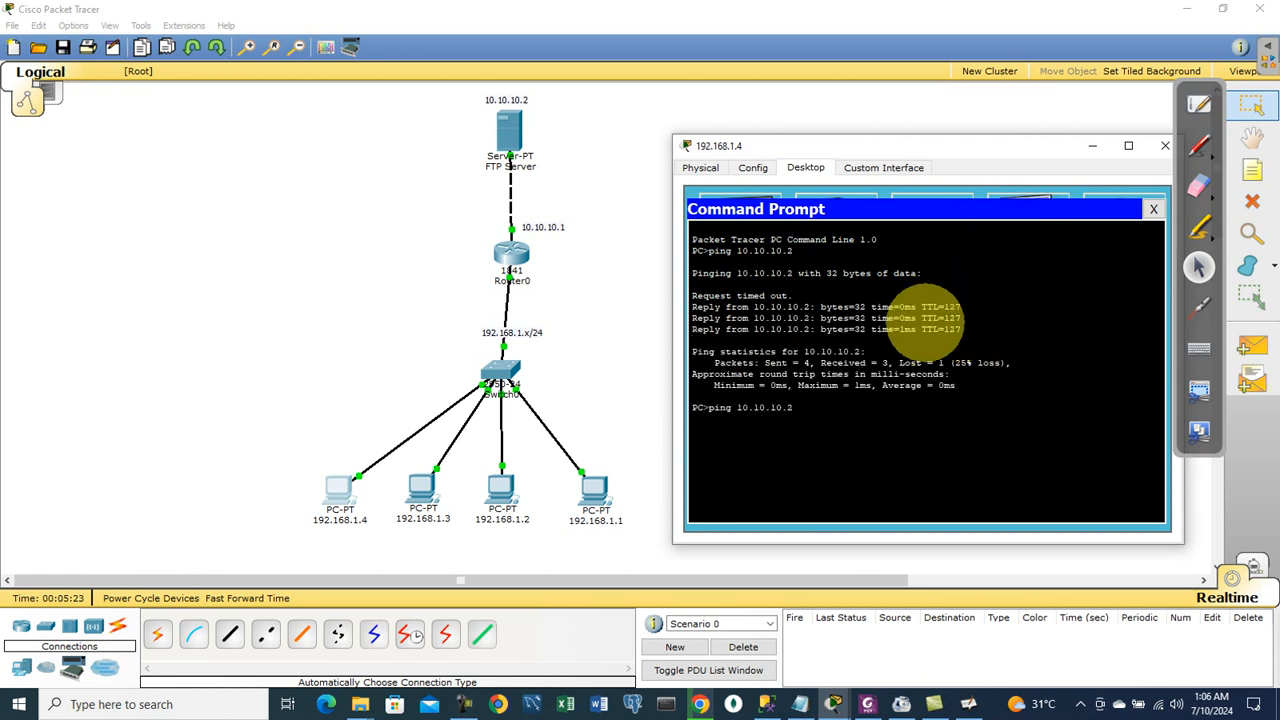
key("Return")
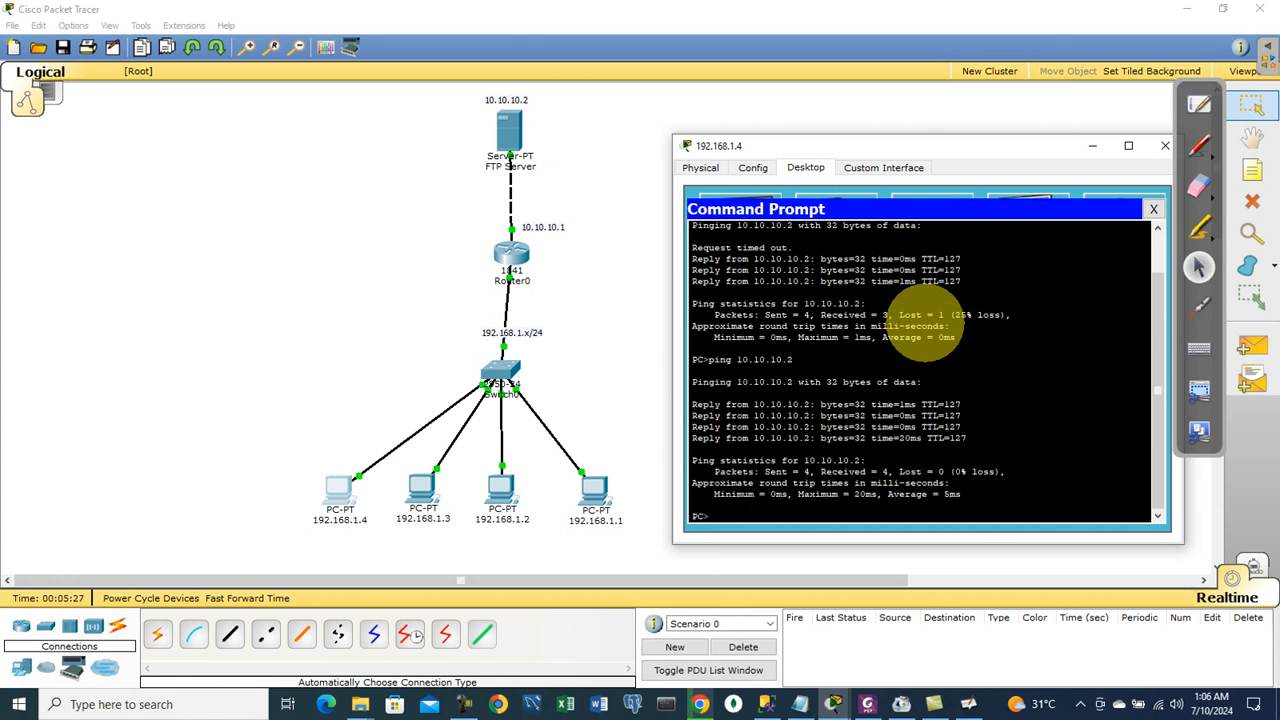
left_click(1163, 146)
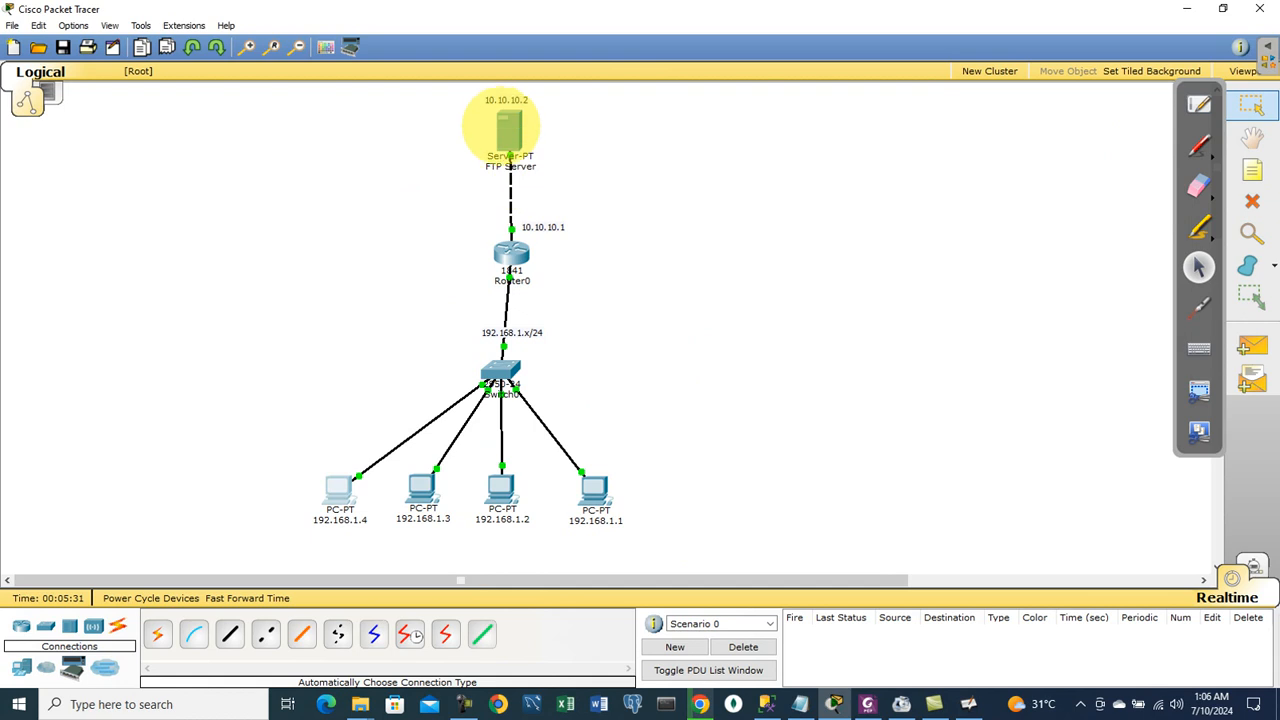
Step: Open the FTP Server's Config settings for the FTP service
mouse_move(501, 121)
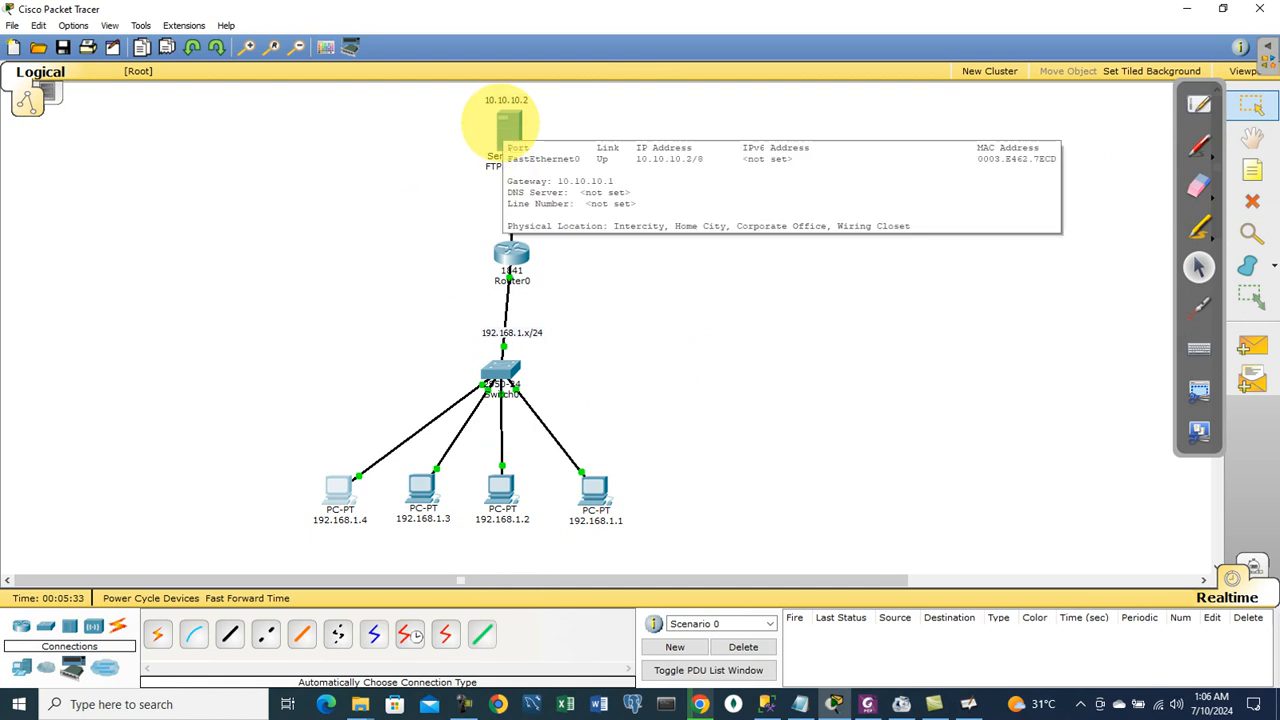
left_click(506, 118)
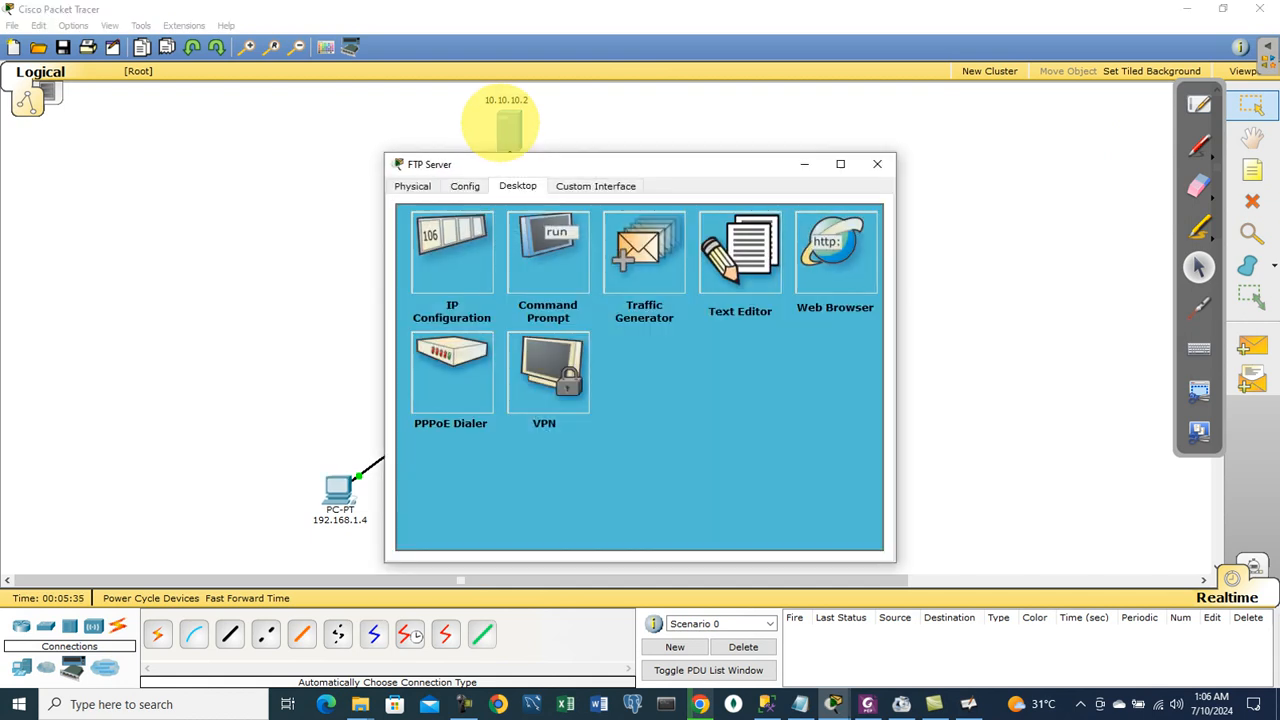
left_click(463, 186)
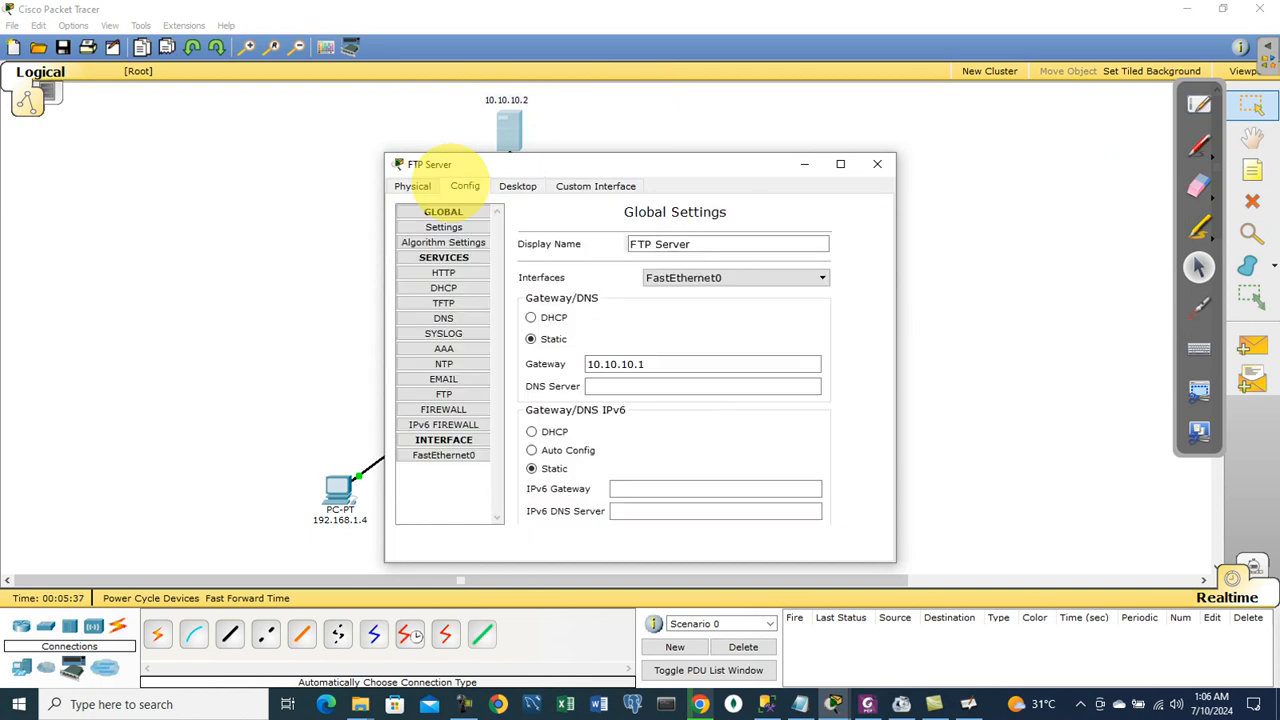
left_click_drag(508, 162, 788, 123)
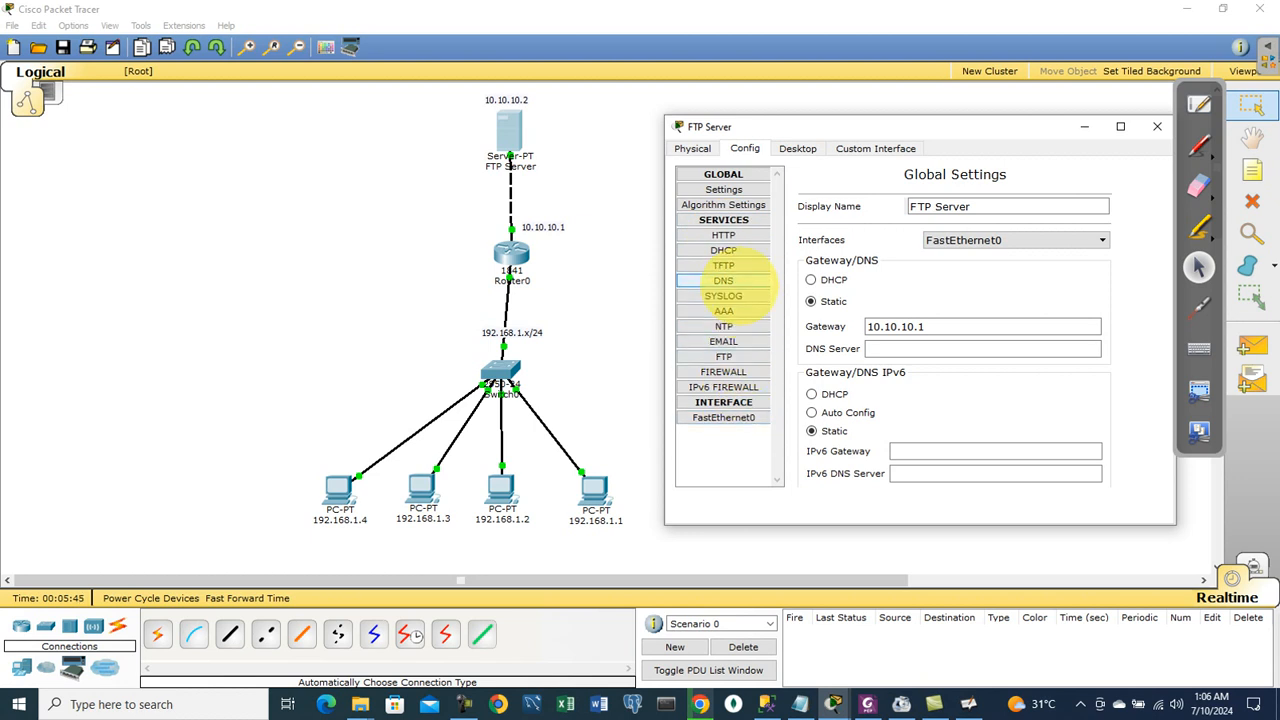
left_click(723, 356)
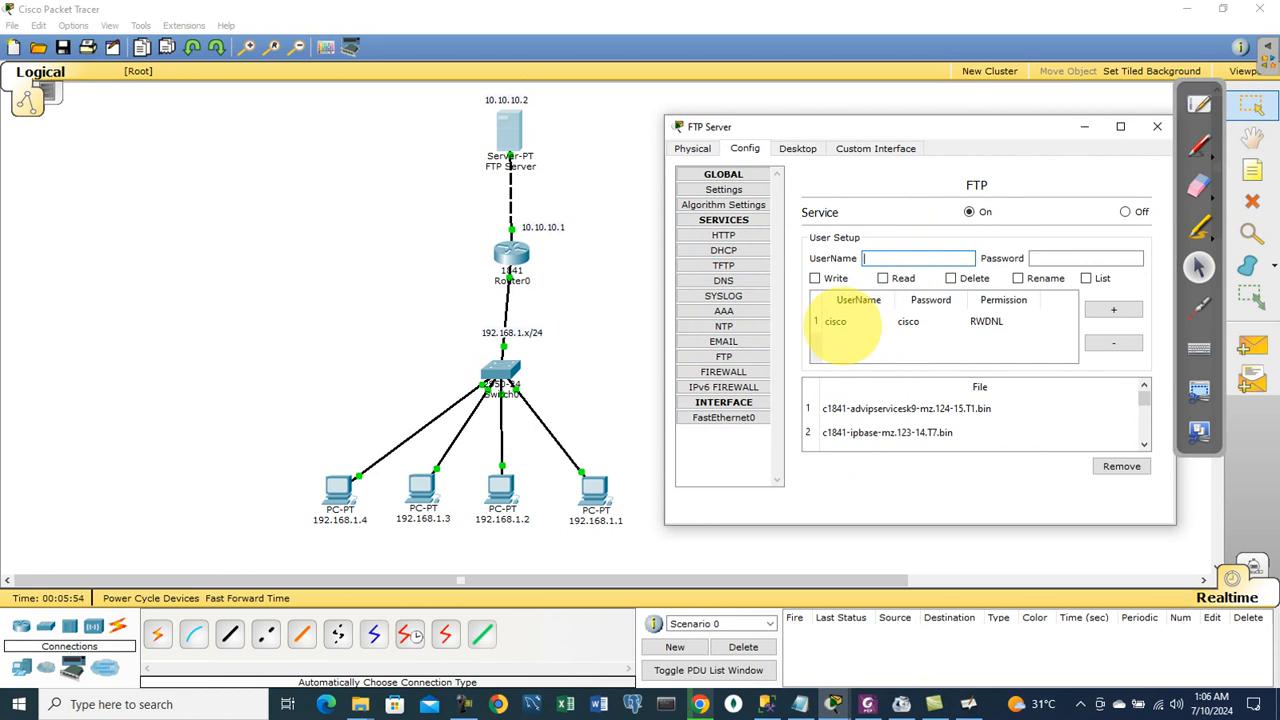
Step: Add FTP user 'test' with its password and write, read, delete, rename and list permissions
type("test")
key("Tab")
type("test")
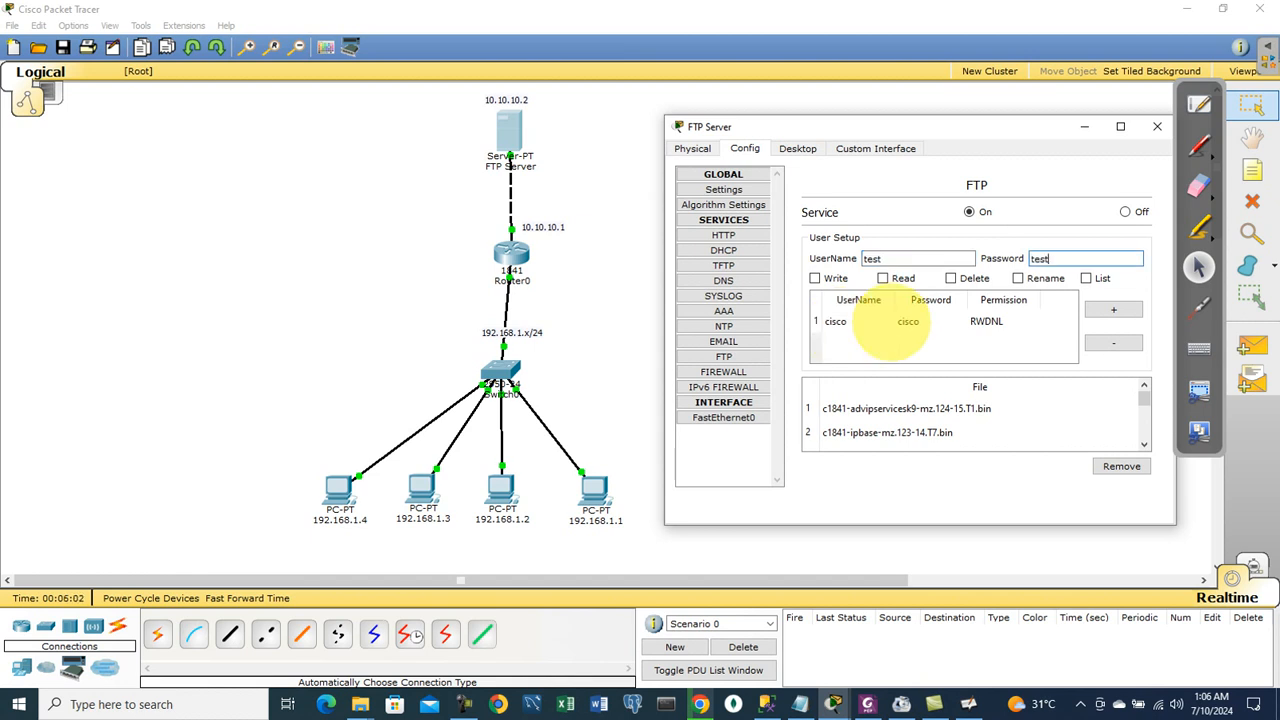
left_click(815, 279)
left_click(883, 278)
left_click(950, 278)
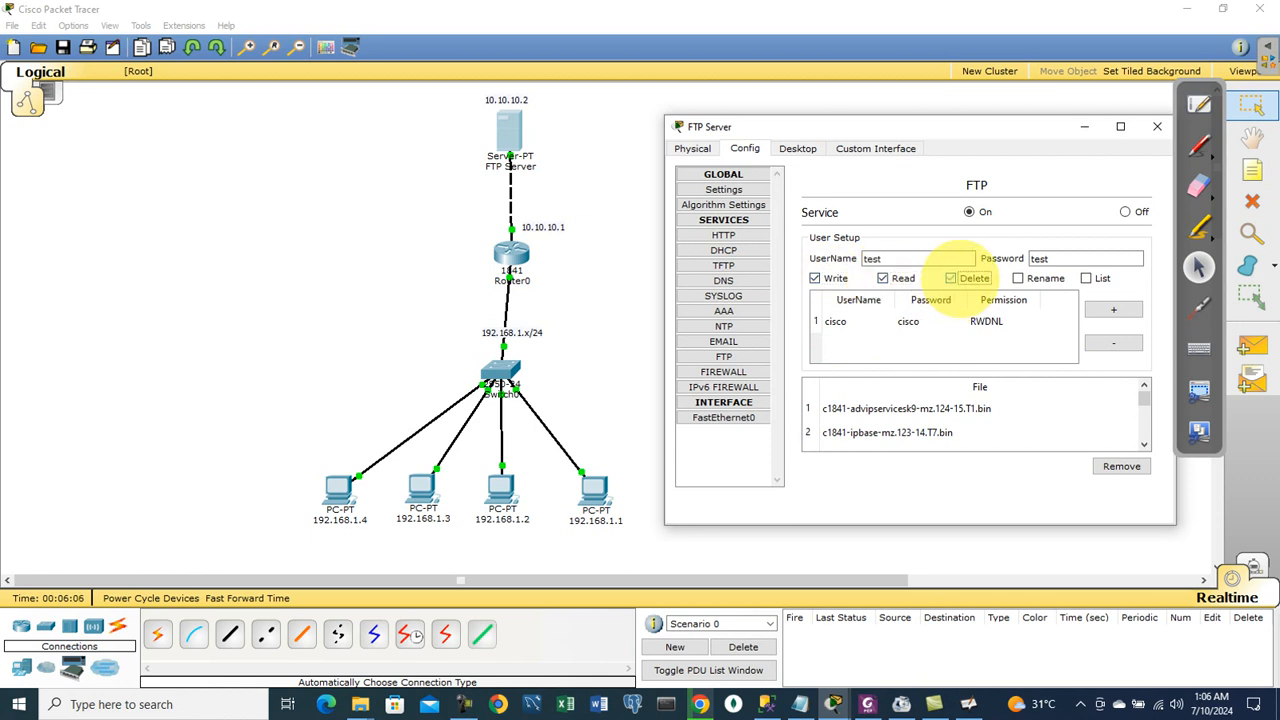
left_click(1018, 278)
left_click(1089, 278)
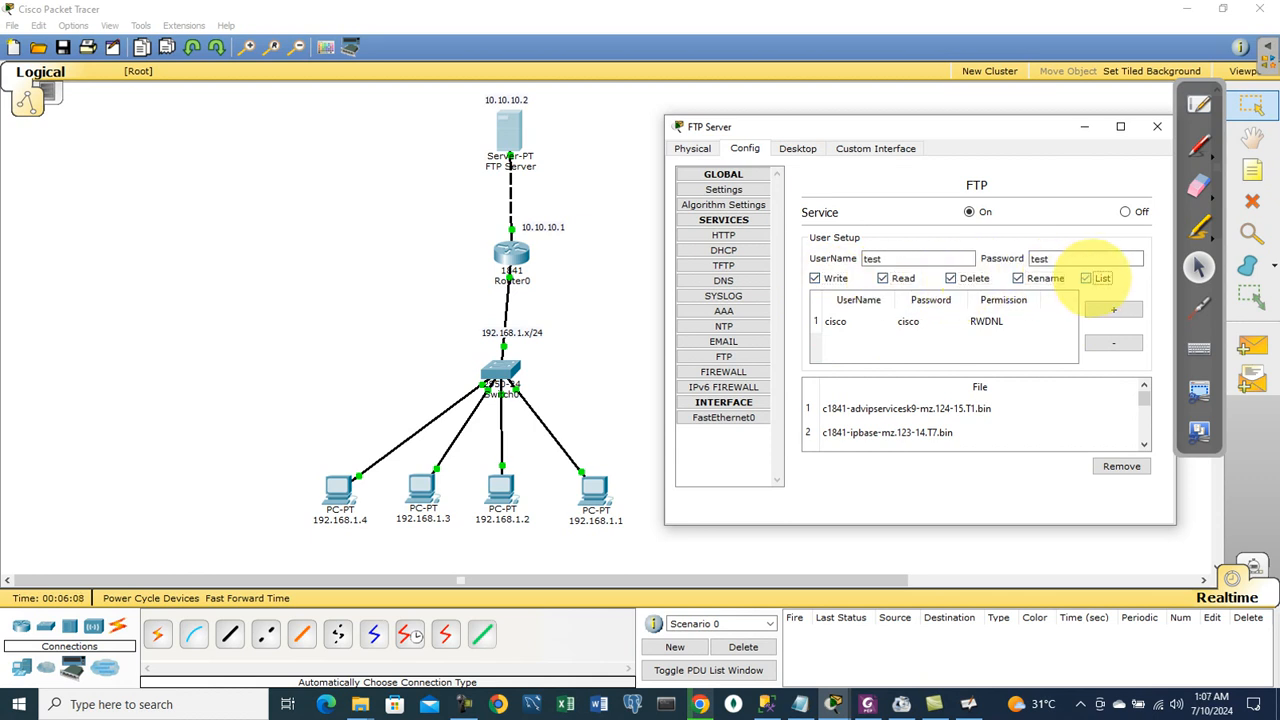
left_click(1113, 310)
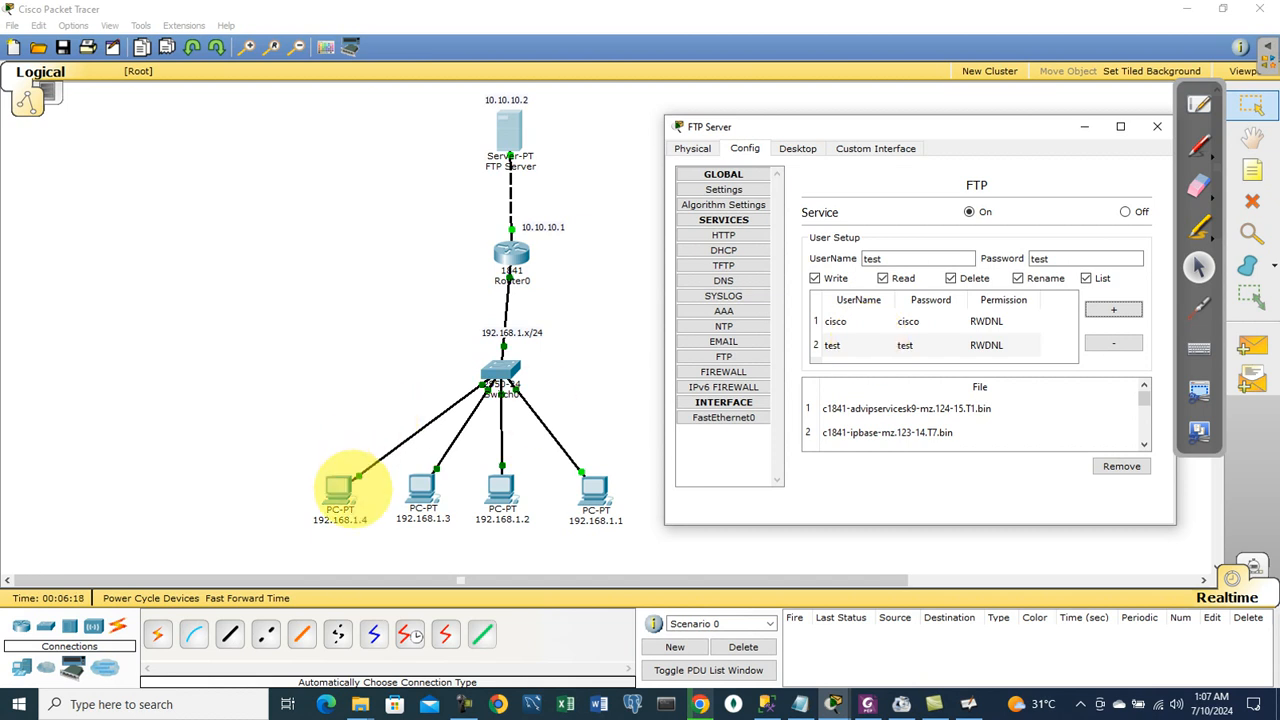
Step: On PC 192.168.1.4, run ftp 10.10.10.2, correcting the mistyped 'fpt' command
left_click(338, 490)
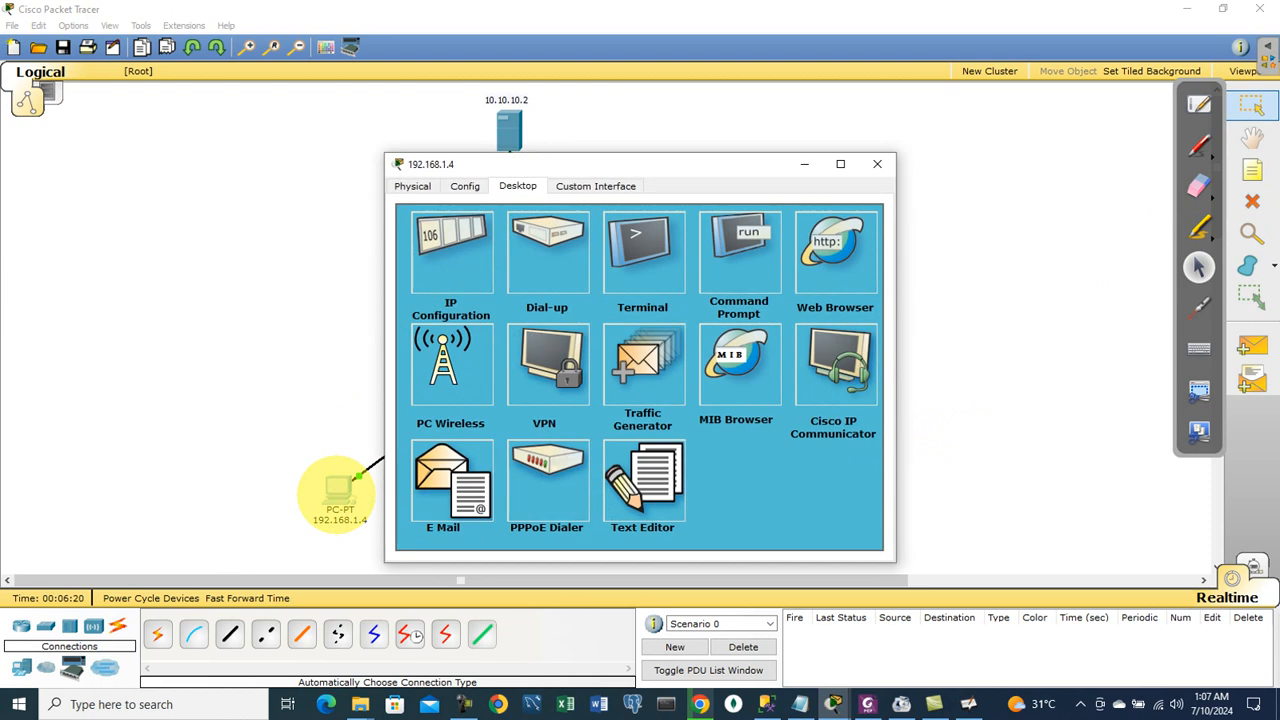
left_click(745, 238)
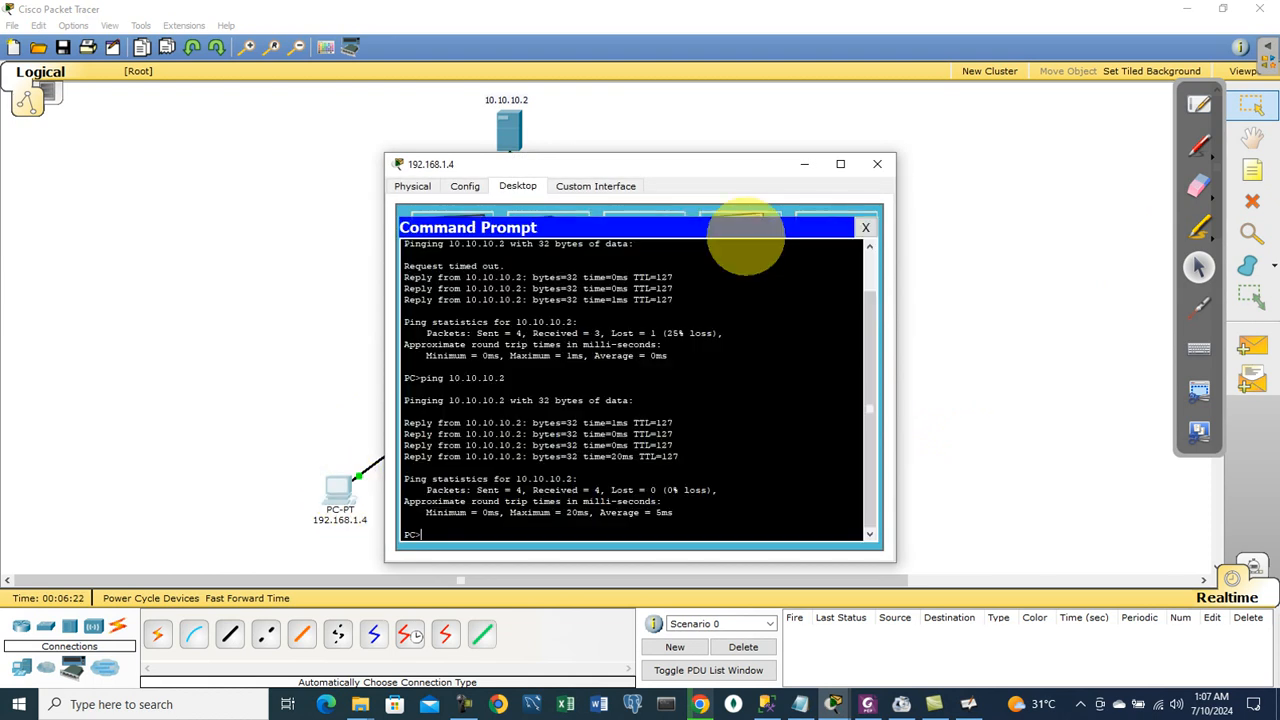
type("fpt 10.10.10.2")
key("Return")
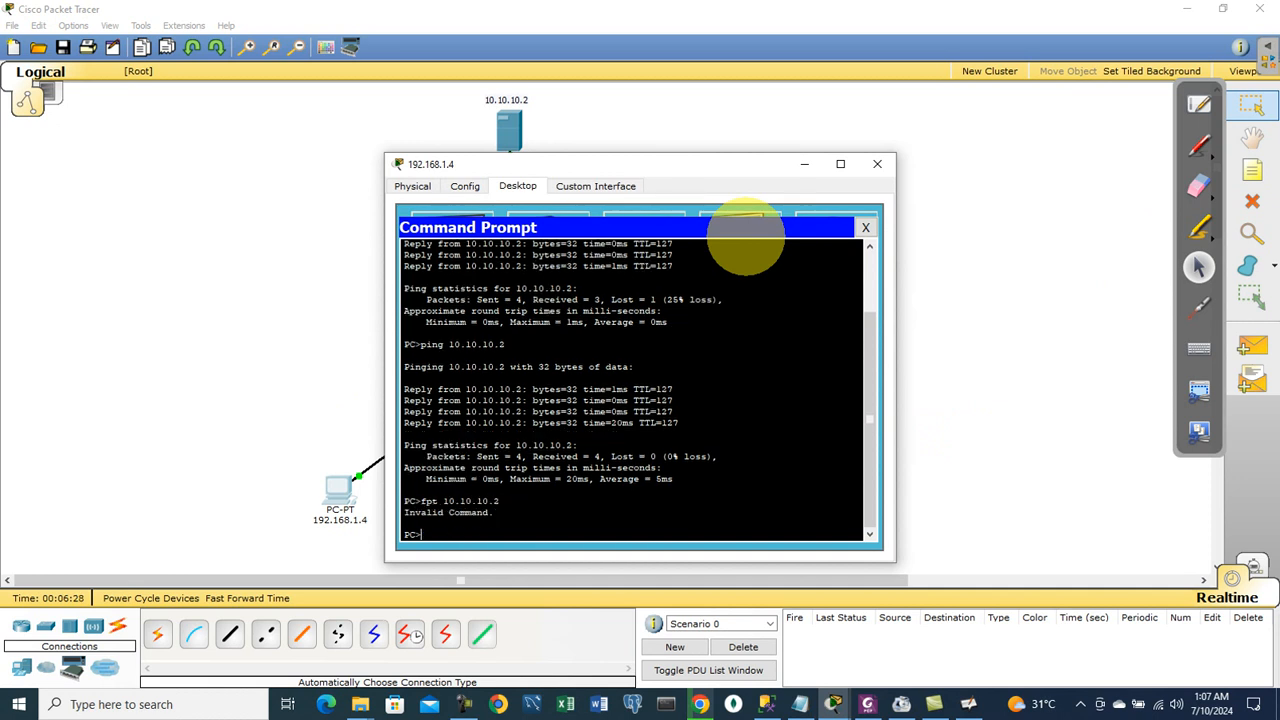
key("Up")
key("Left")
key("Left")
key("Left")
key("Left")
key("Left")
key("Left")
key("Left")
key("Left")
key("Left")
key("Left")
key("Left")
key("BackSpace")
key("BackSpace")
key("BackSpace")
type("ftp")
key("Return")
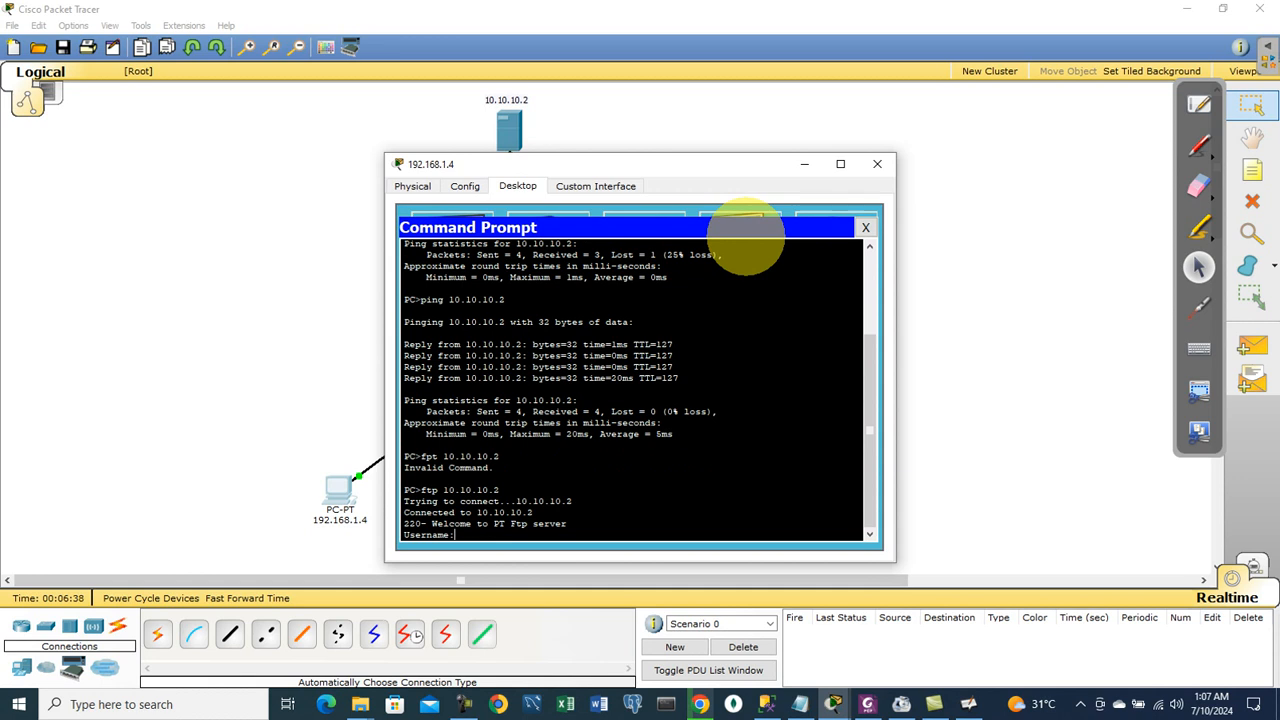
Step: Log in to the FTP server as 'test' with its password, then enter exit
type("tex")
type("t")
key("BackSpace")
key("BackSpace")
type("st")
key("Return")
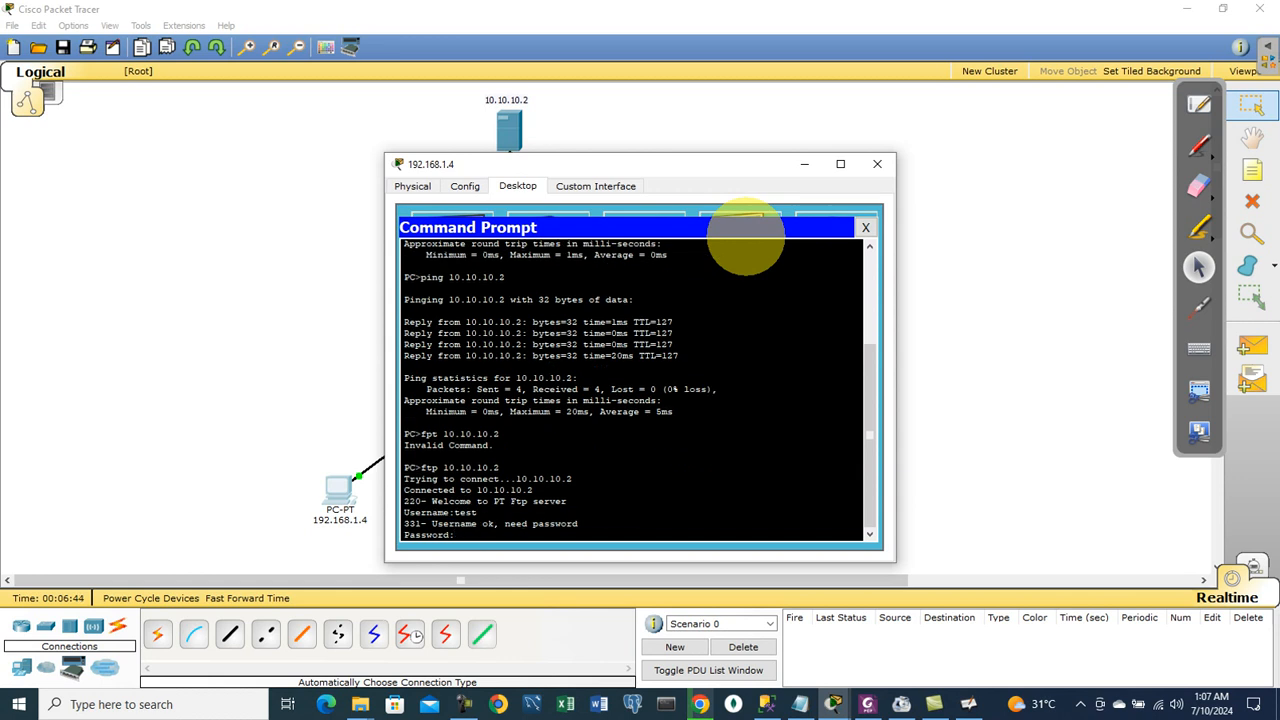
key("Return")
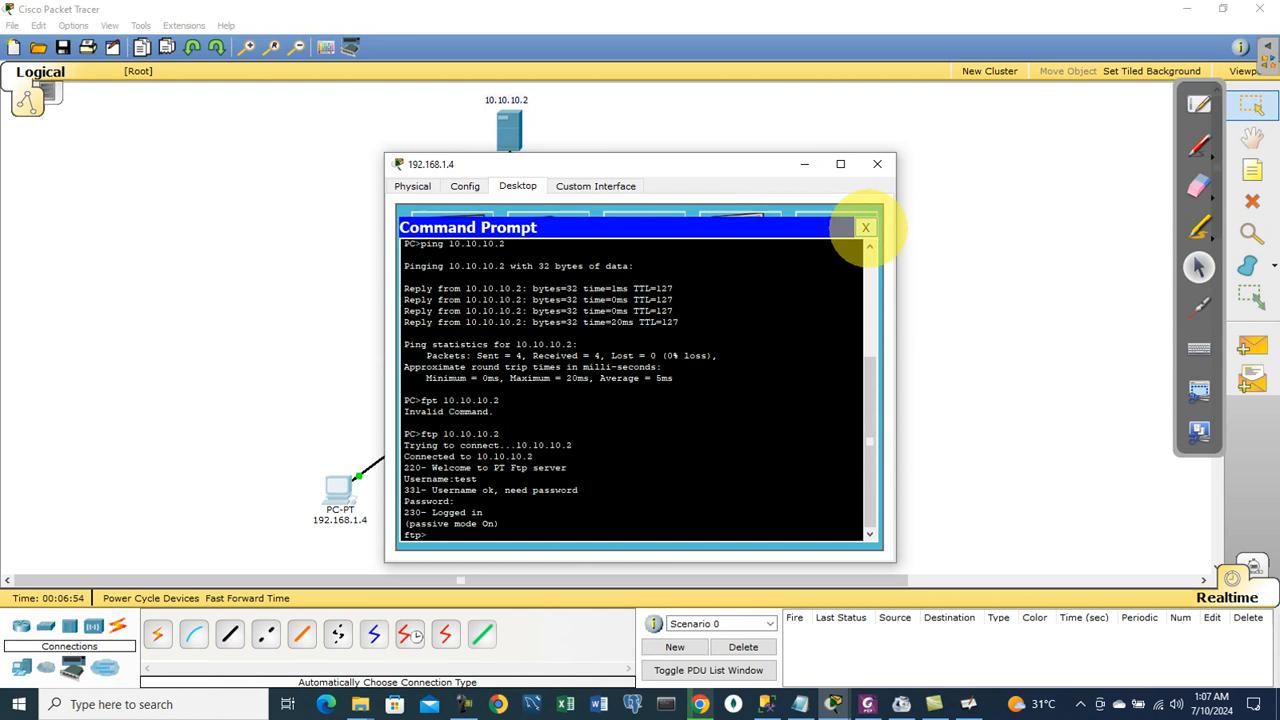
type("exit")
key("Return")
key("Return")
Step: Write a test note about sending it to the FTP server in the PC's Text Editor
left_click(866, 228)
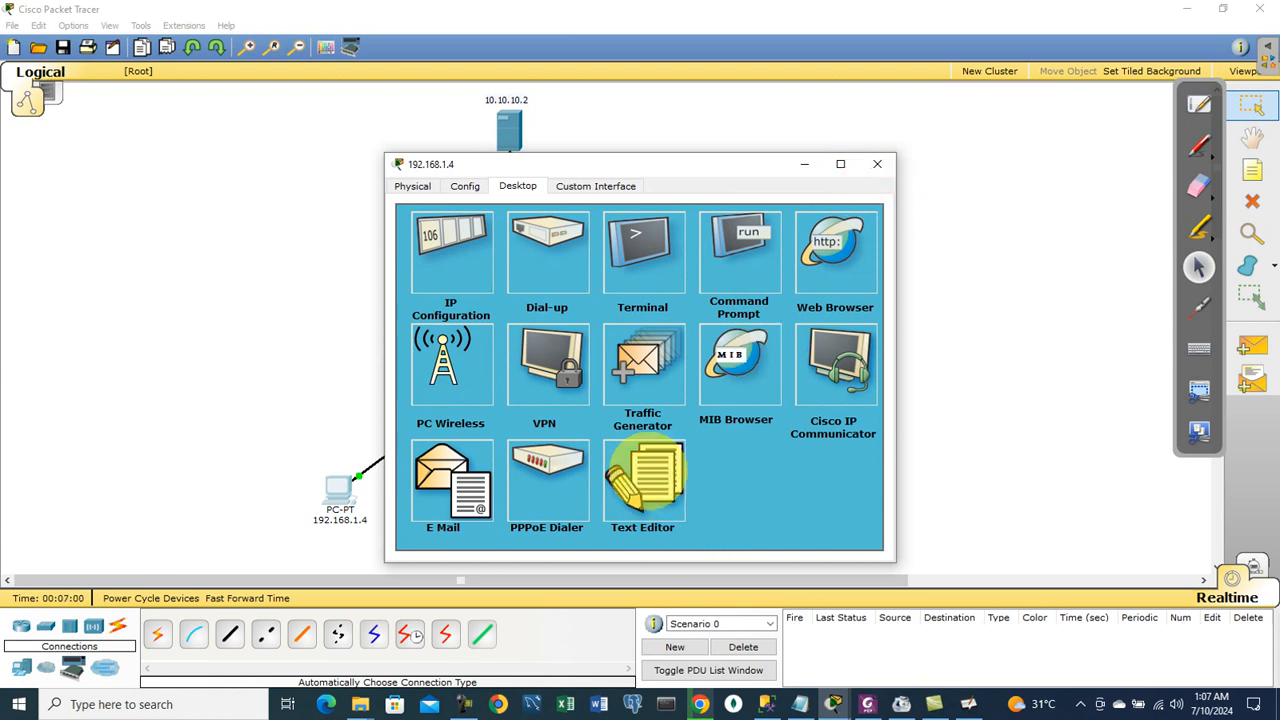
left_click_drag(651, 158, 883, 117)
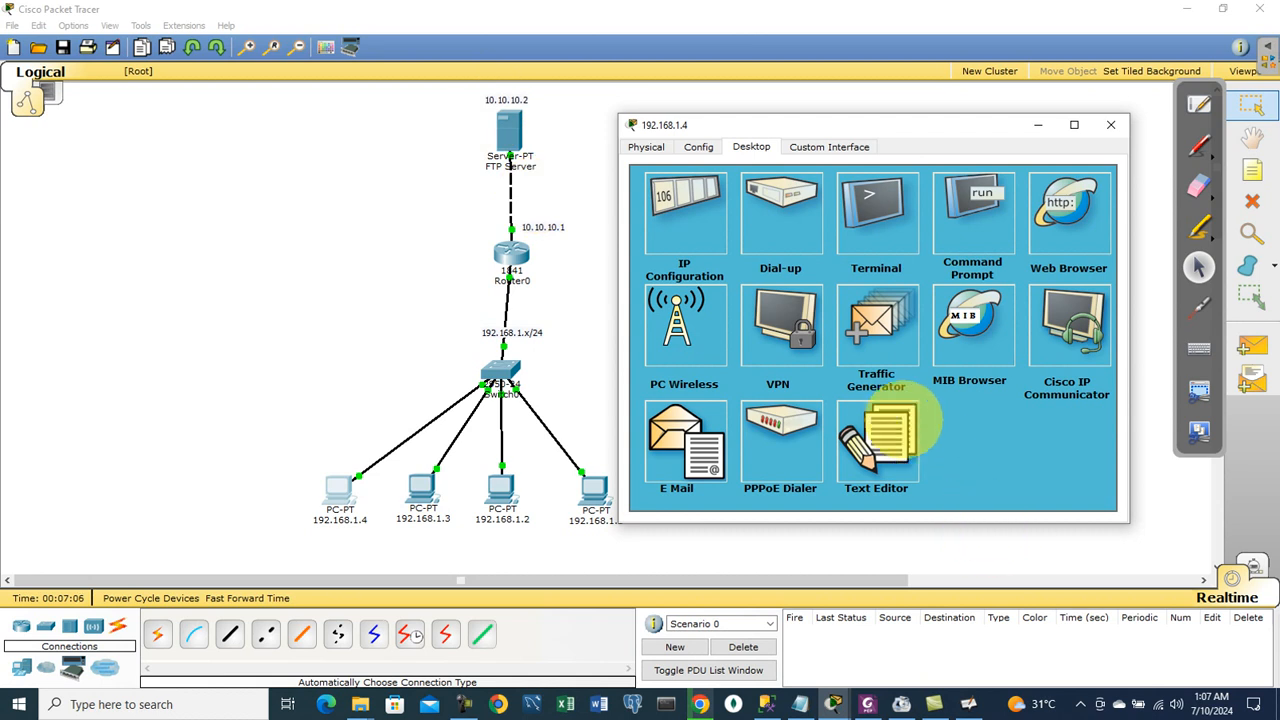
left_click(880, 430)
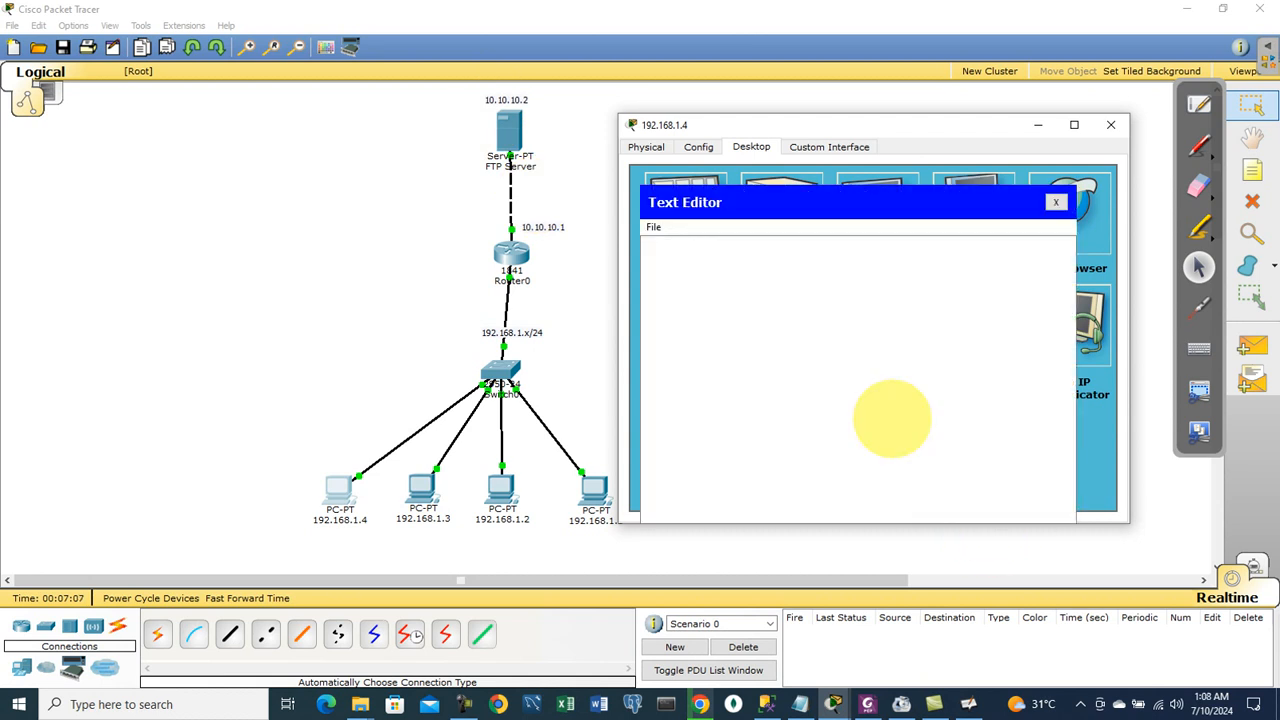
left_click(715, 260)
type("This is a te")
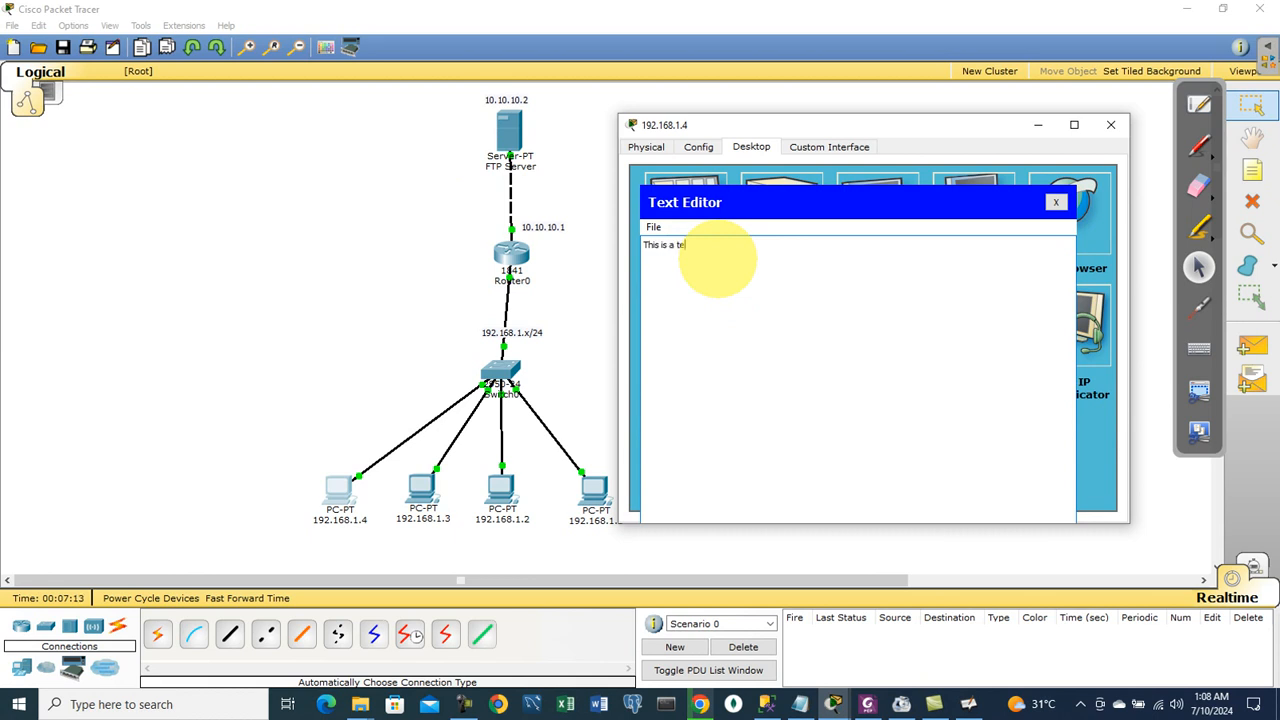
type("st file crea")
type("te tat")
type("pc1")
type(" i am going to ")
type("save an")
type("d sen")
type("d it to")
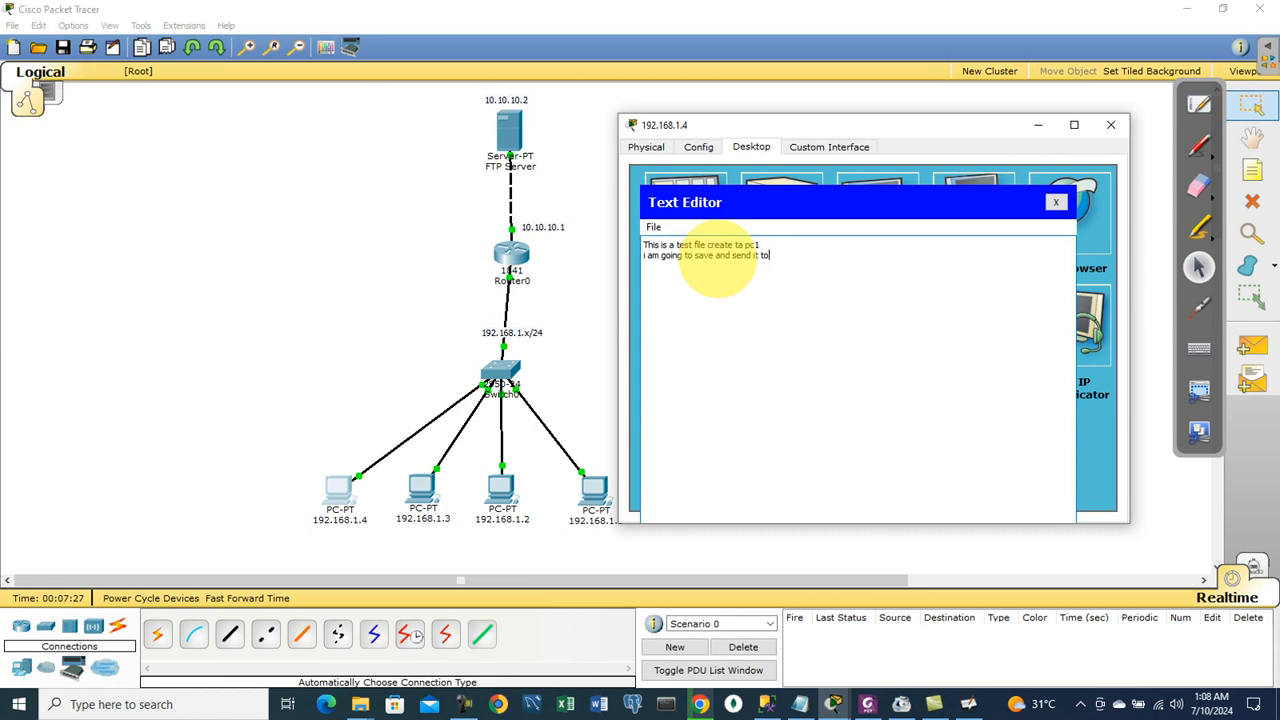
type(" ftp server")
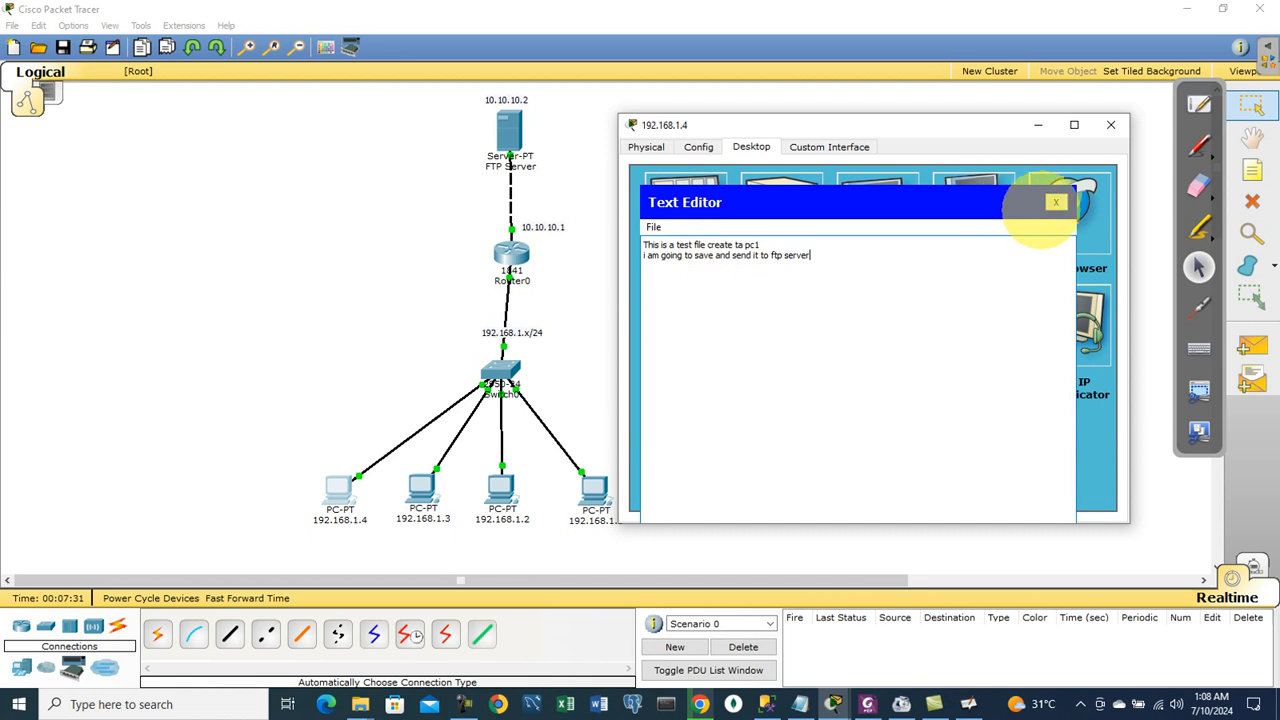
Step: Save the note as file1.txt
left_click(1055, 202)
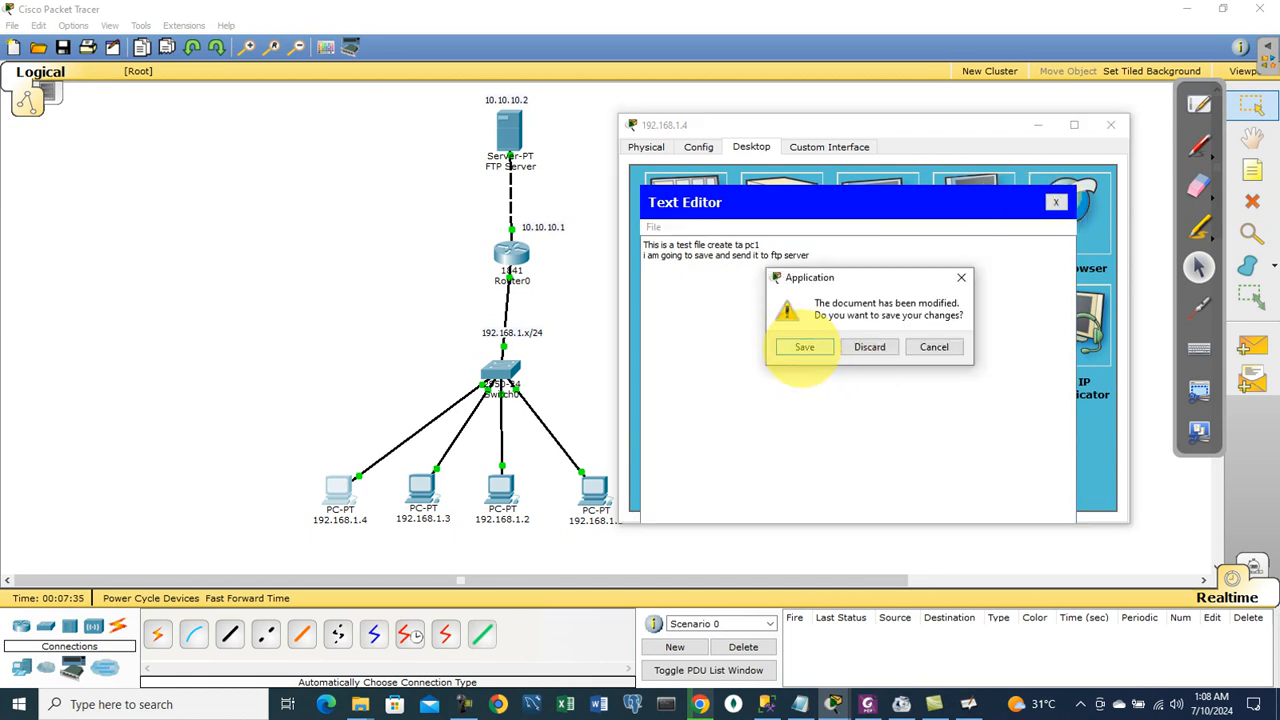
left_click(804, 347)
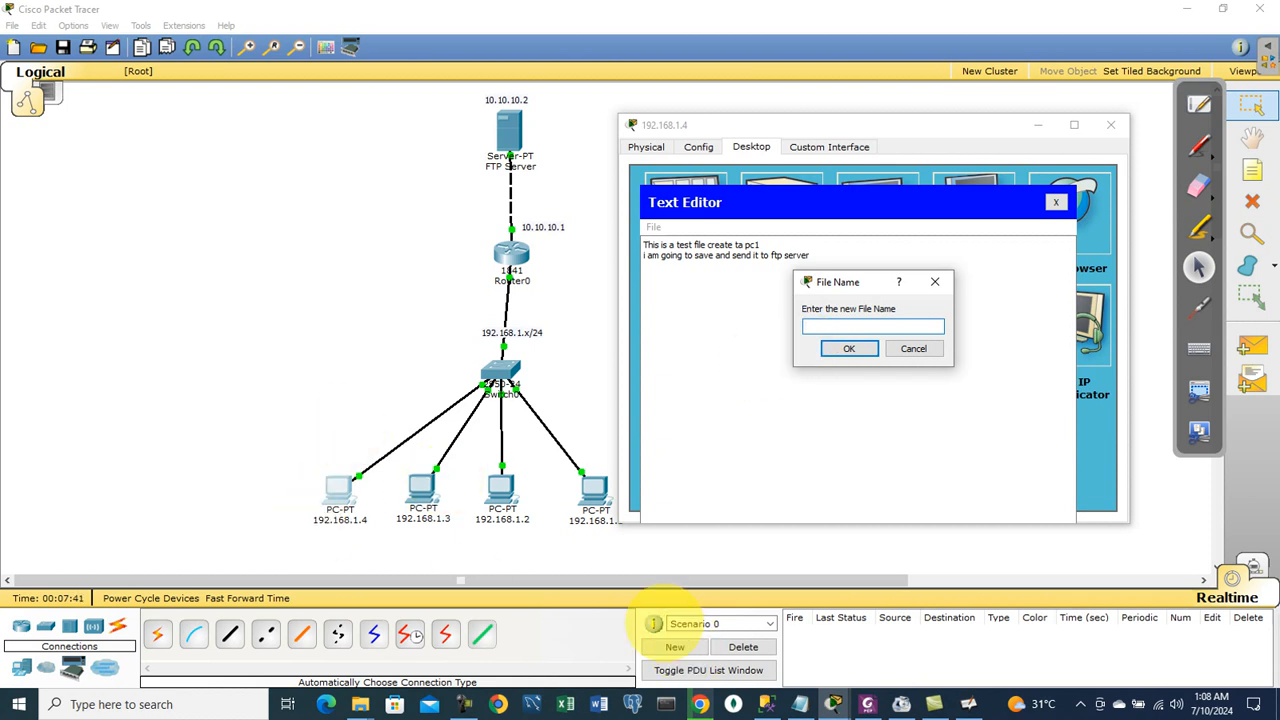
type("file1.txt")
key("Return")
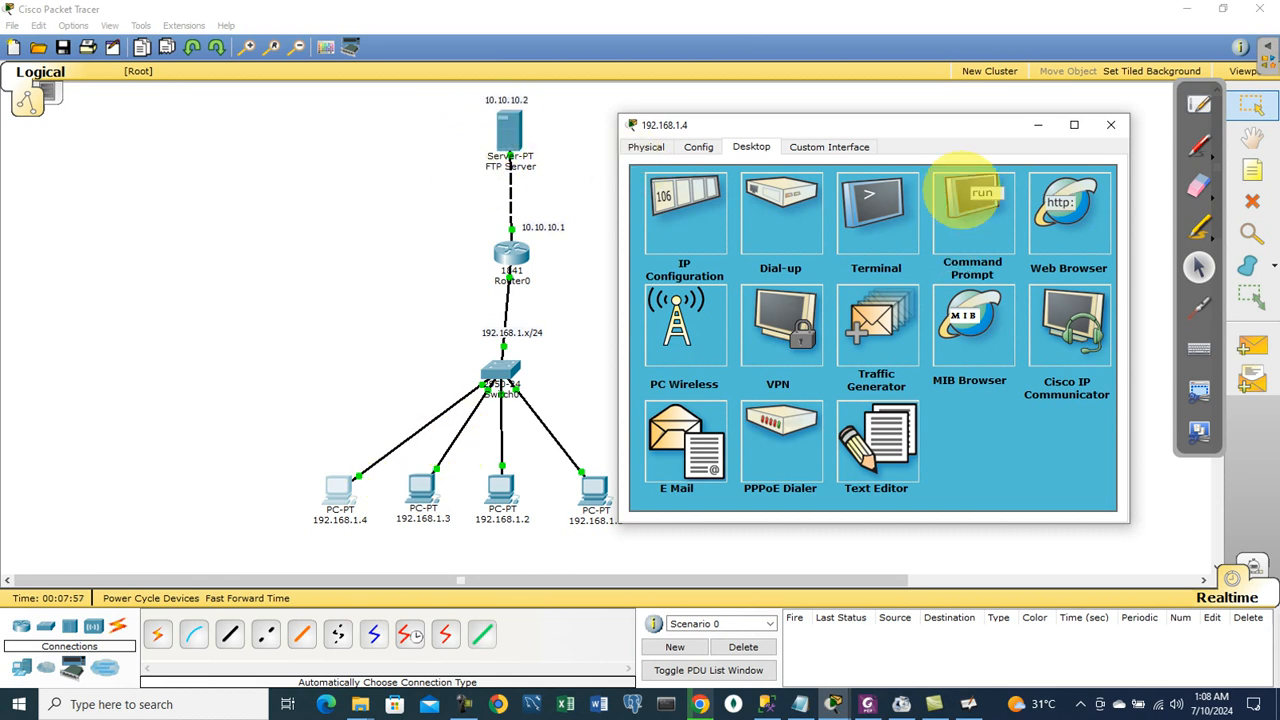
Step: Run put file1.txt at the ftp> prompt to upload the 78-byte file
left_click(962, 200)
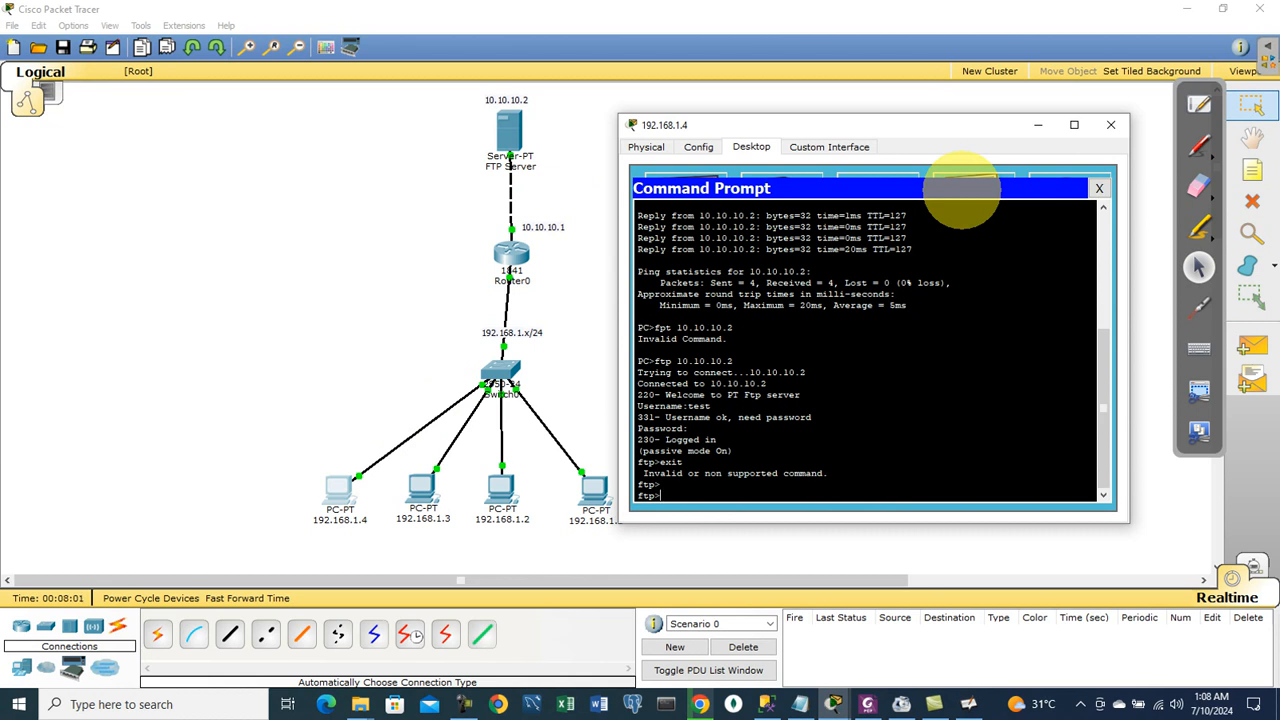
type("put file1.txt")
key("Return")
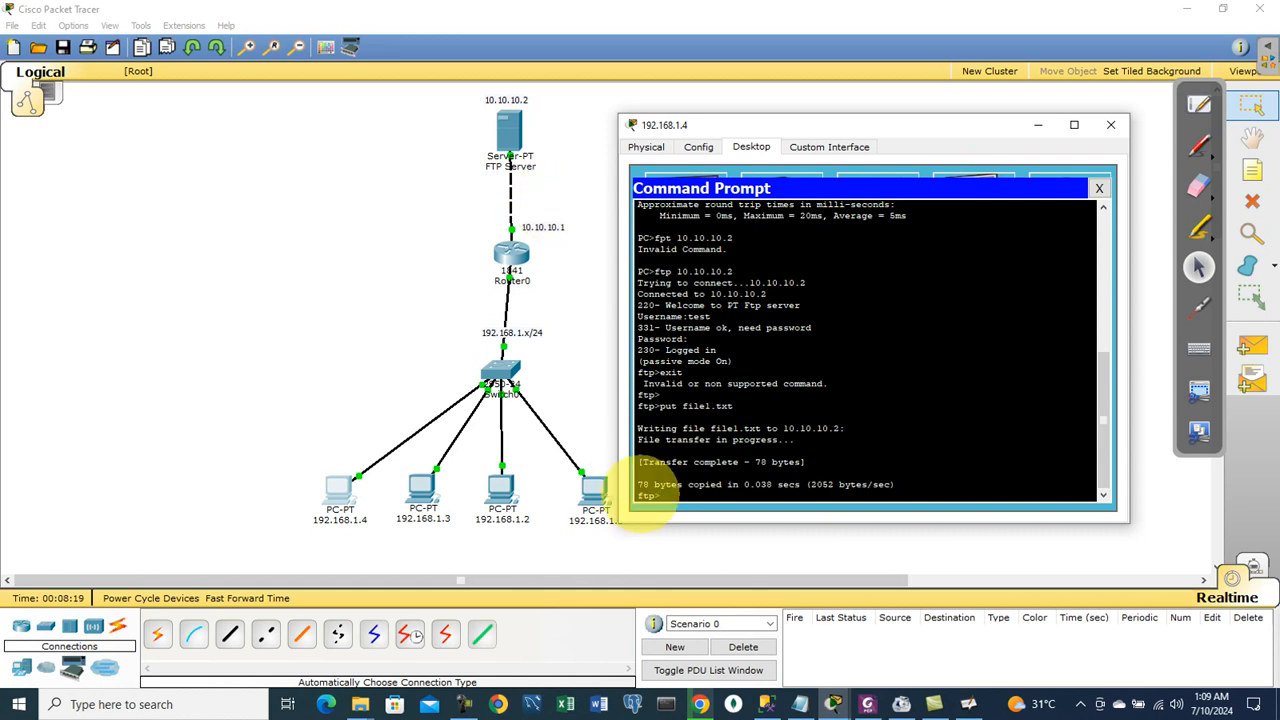
Step: From PC 192.168.1.1, connect with ftp 10.10.10.2 and log in as 'test'
left_click(1099, 188)
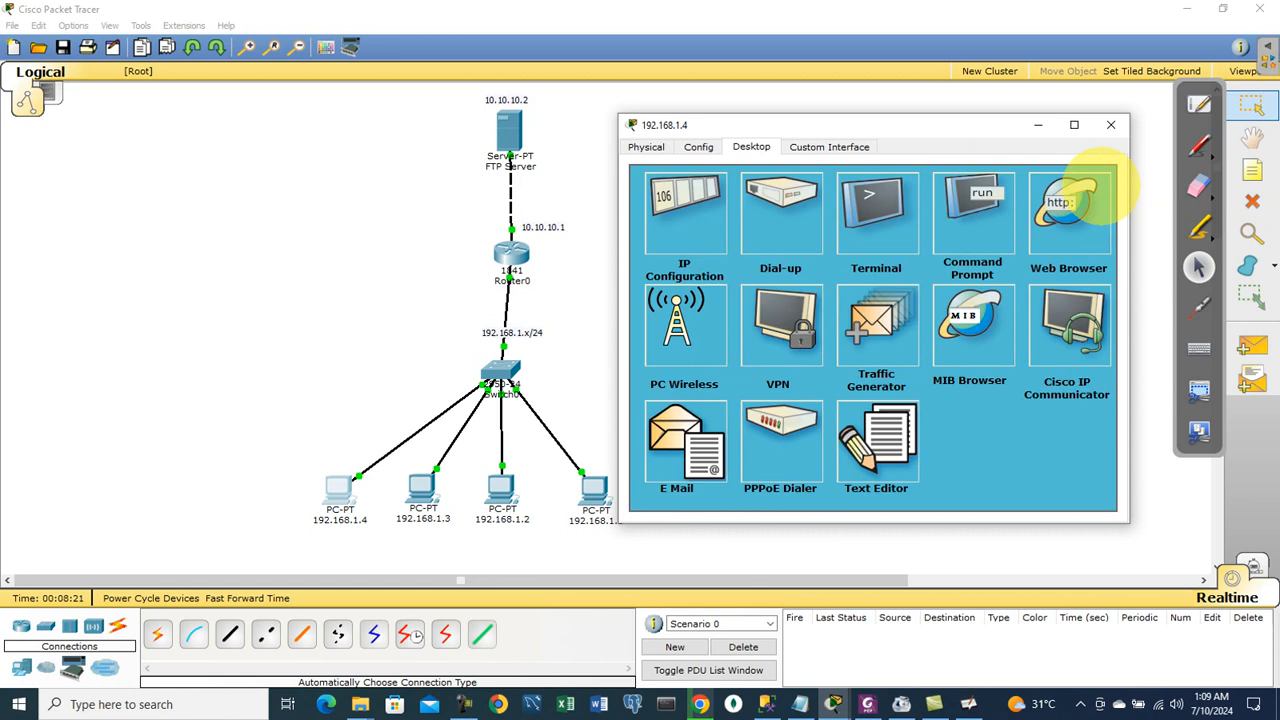
left_click(1110, 125)
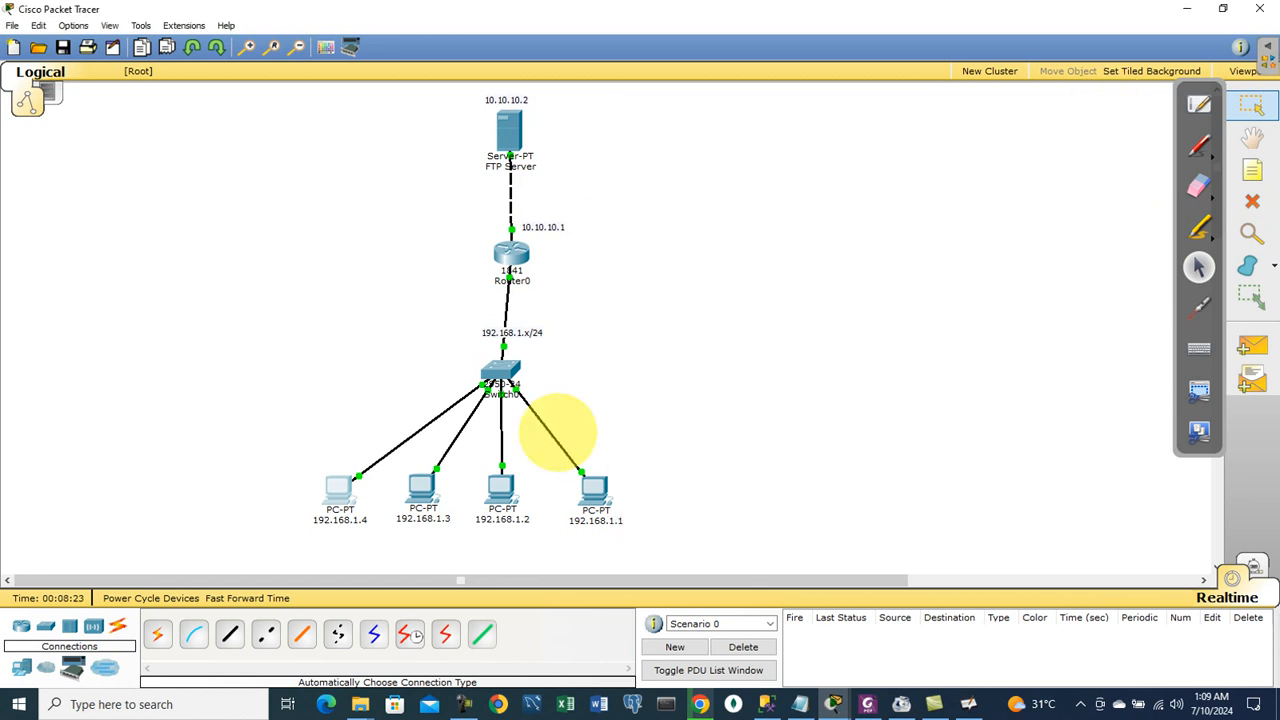
left_click(594, 487)
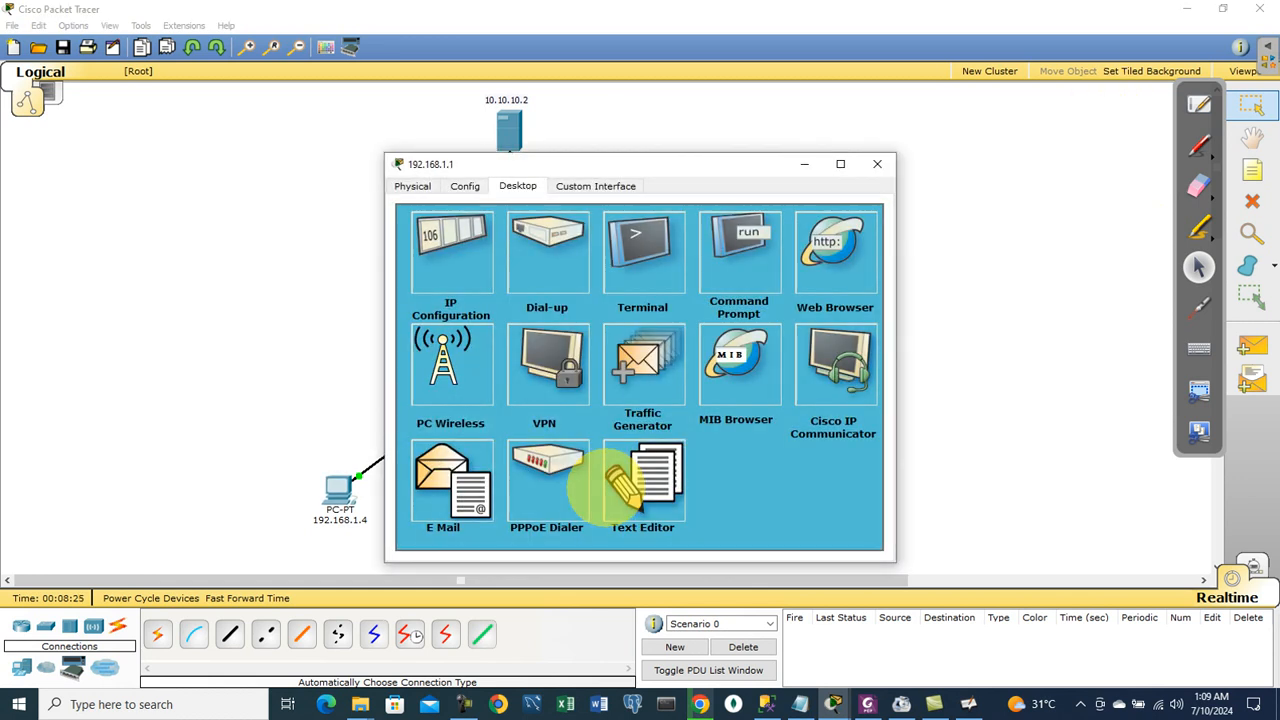
left_click(745, 238)
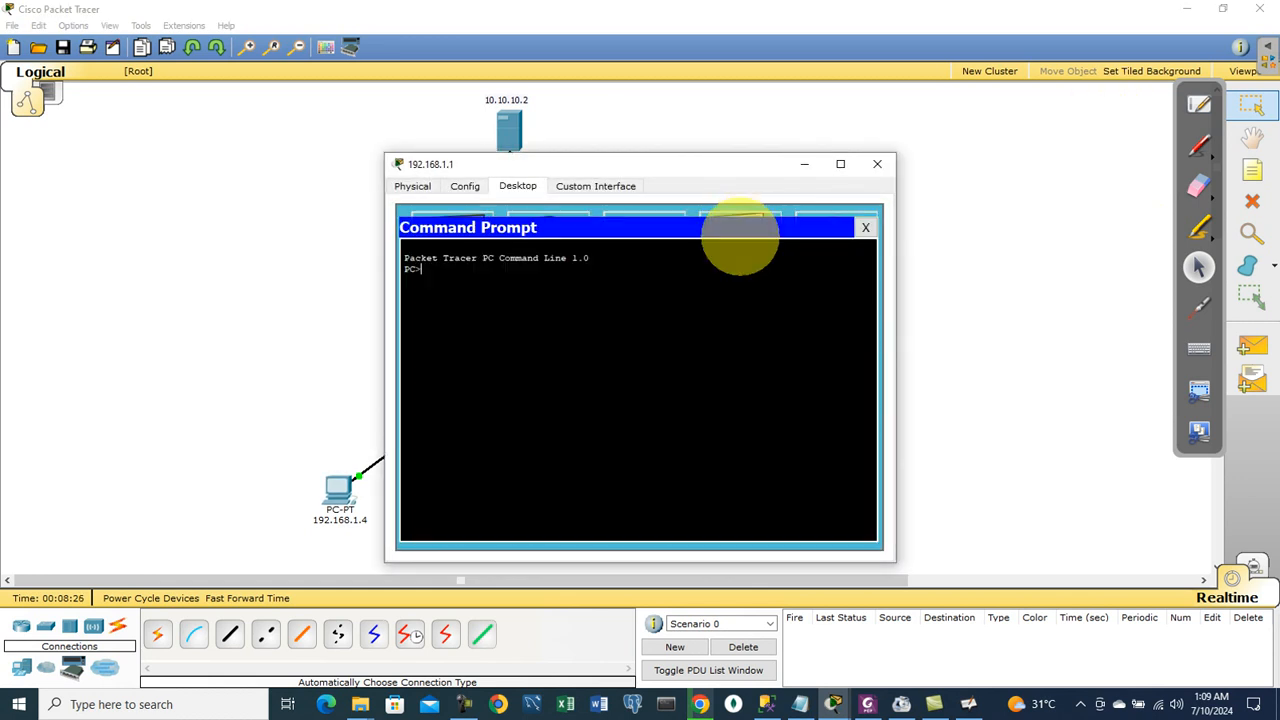
type("ftp 10.10.10.2")
key("Return")
type("test")
key("Return")
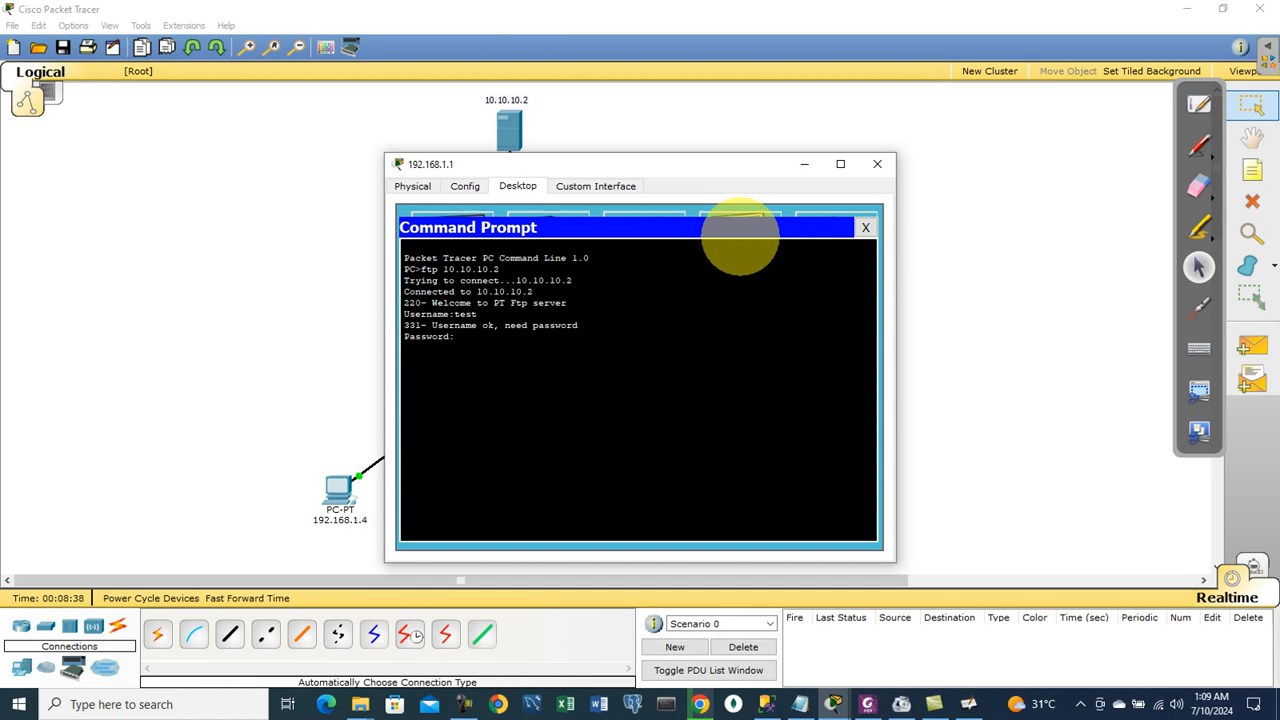
key("Return")
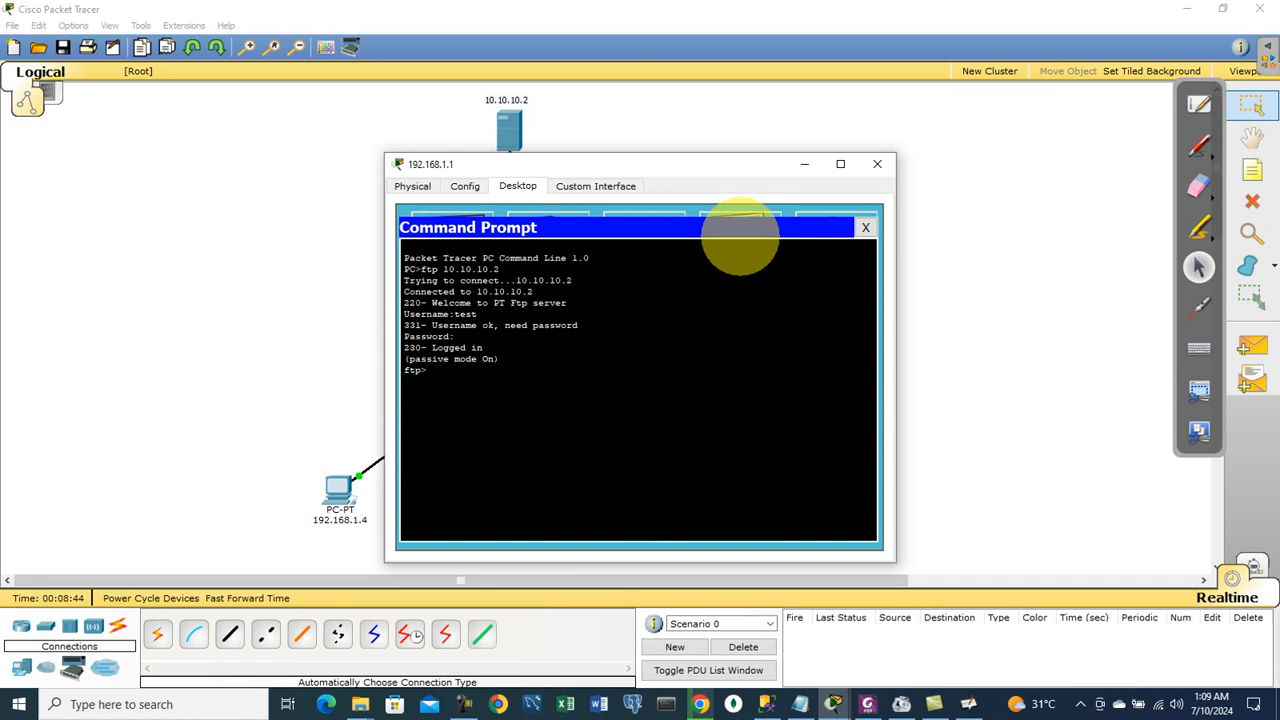
Step: Download file1.txt with get file1.txt, checking the 78-byte result before closing the prompt
type("get file1.txt")
key("Return")
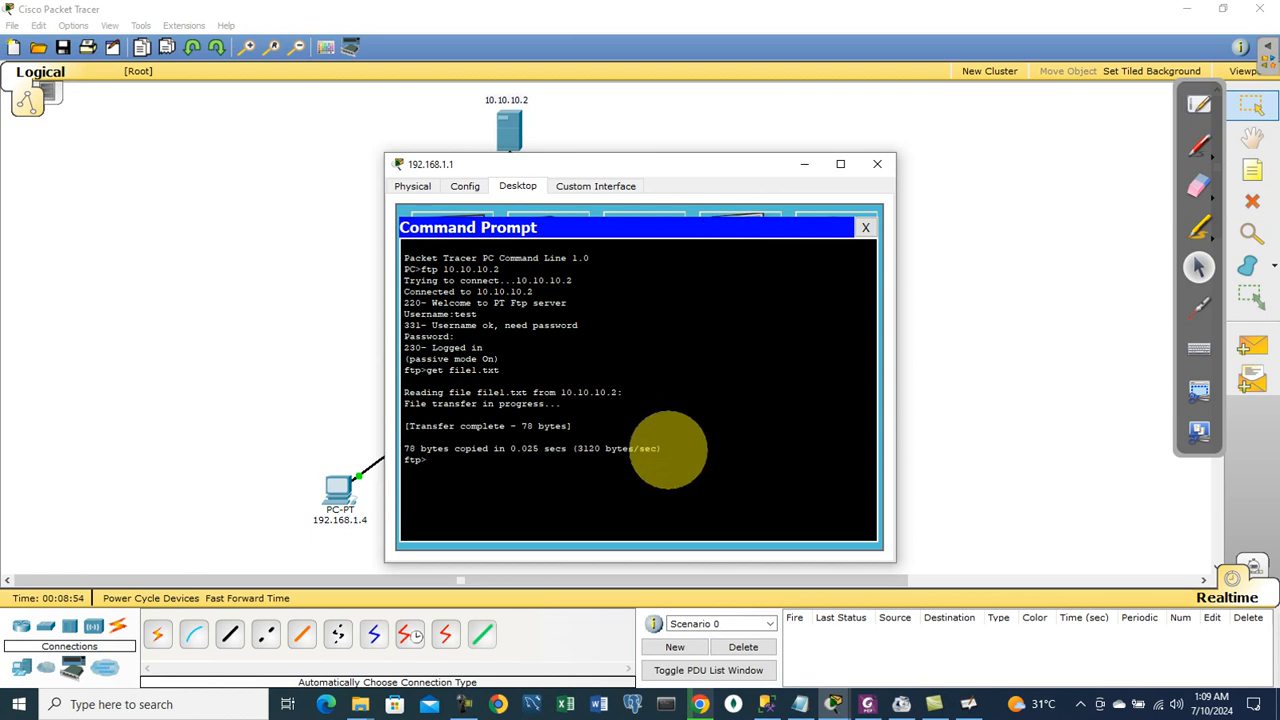
left_click_drag(689, 449, 485, 452)
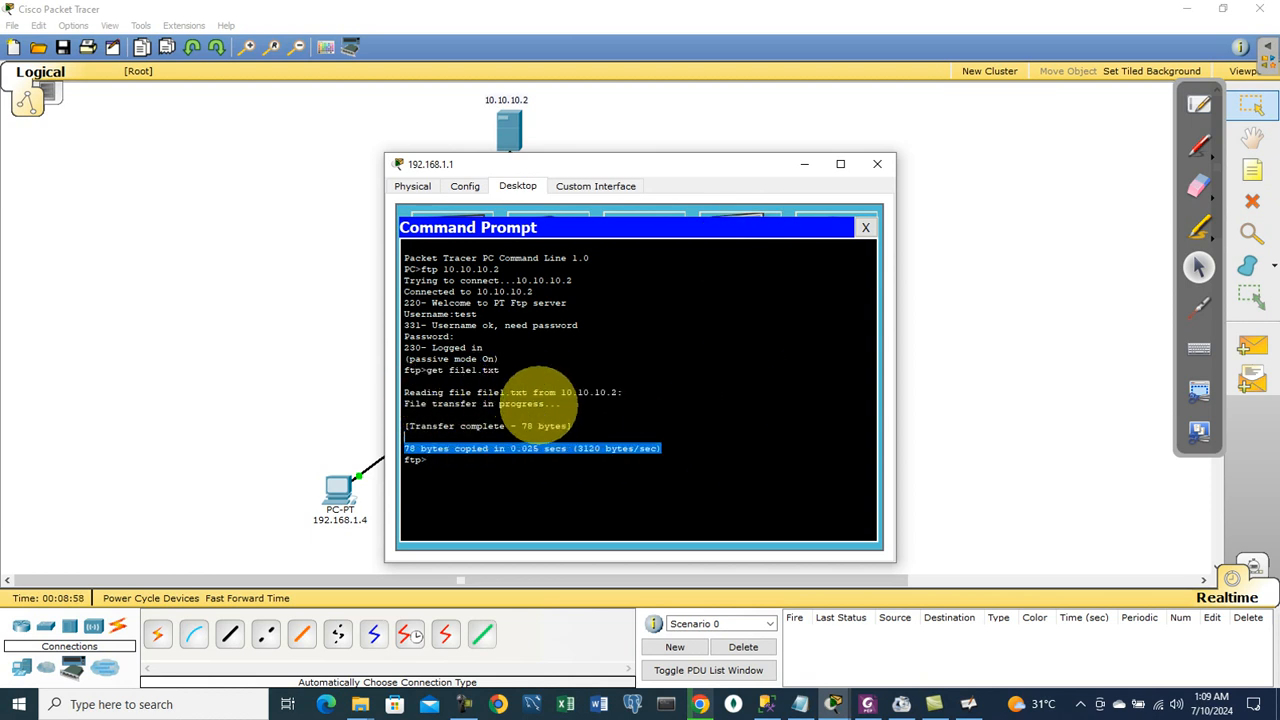
left_click_drag(627, 391, 595, 392)
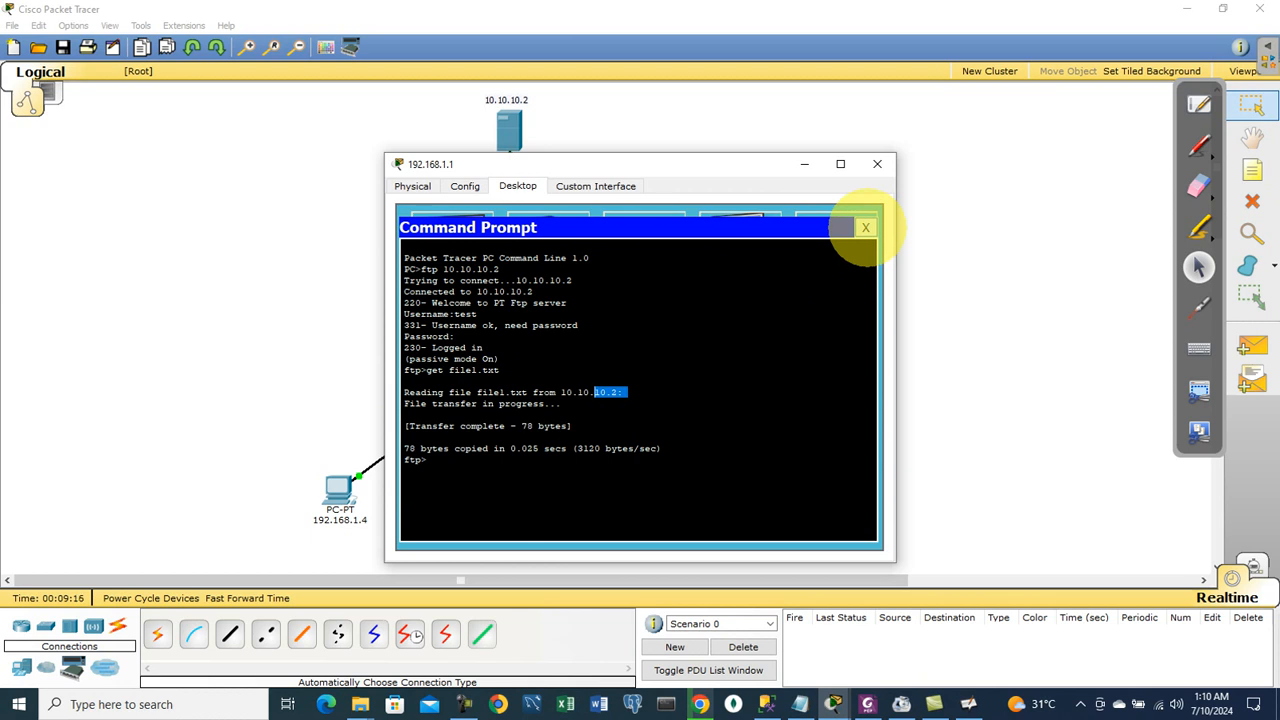
left_click(866, 228)
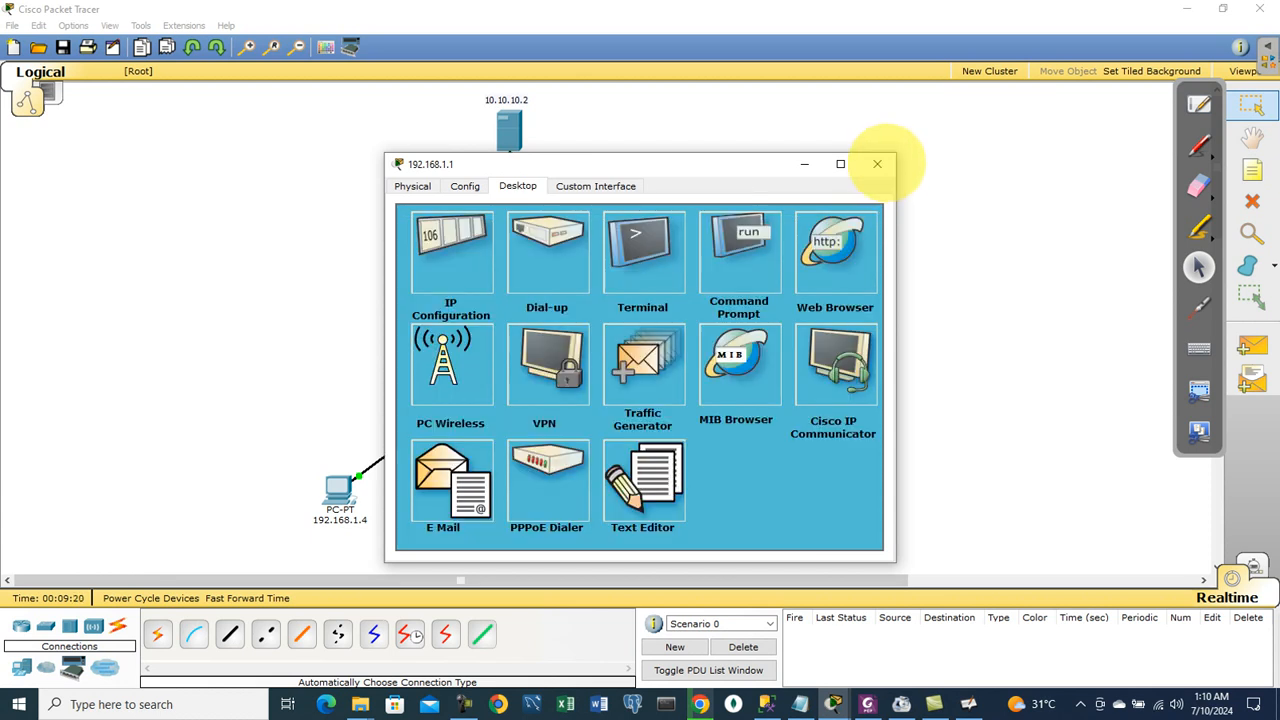
Step: Close PC 192.168.1.1's window to show the full FTP network topology
left_click(877, 164)
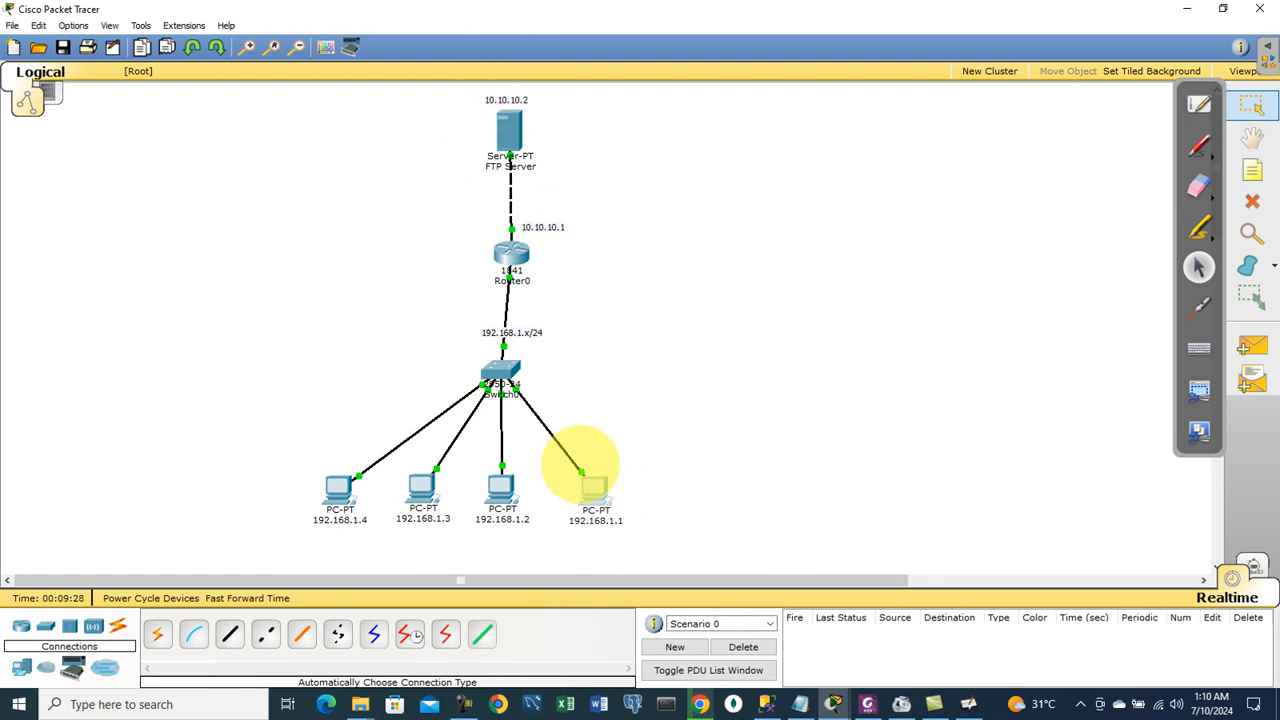
mouse_move(572, 488)
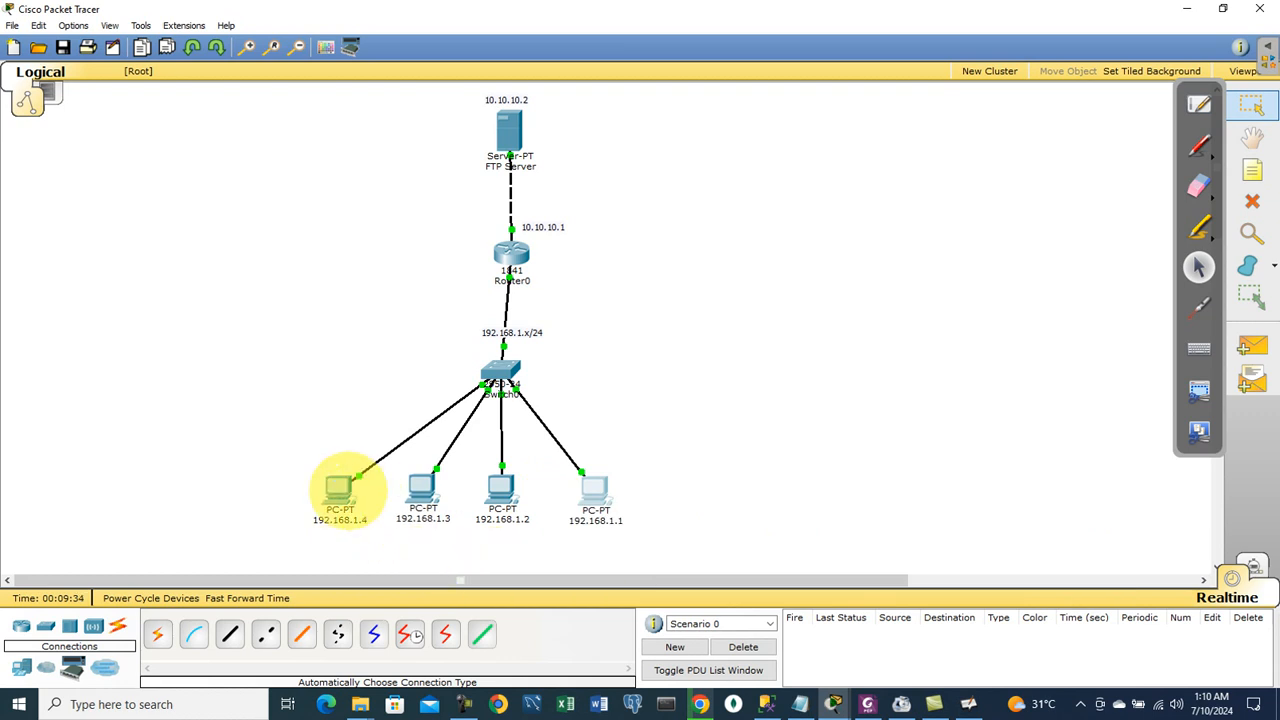
mouse_move(345, 488)
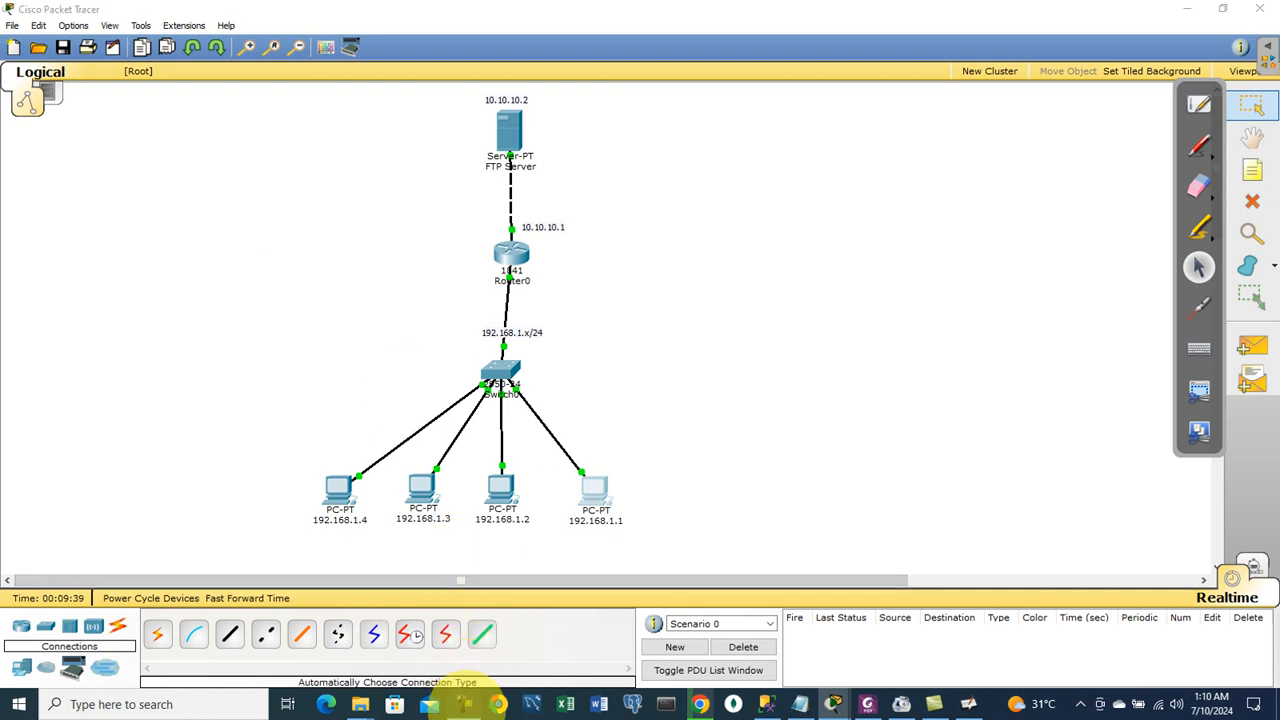
left_click(464, 704)
left_click(332, 595)
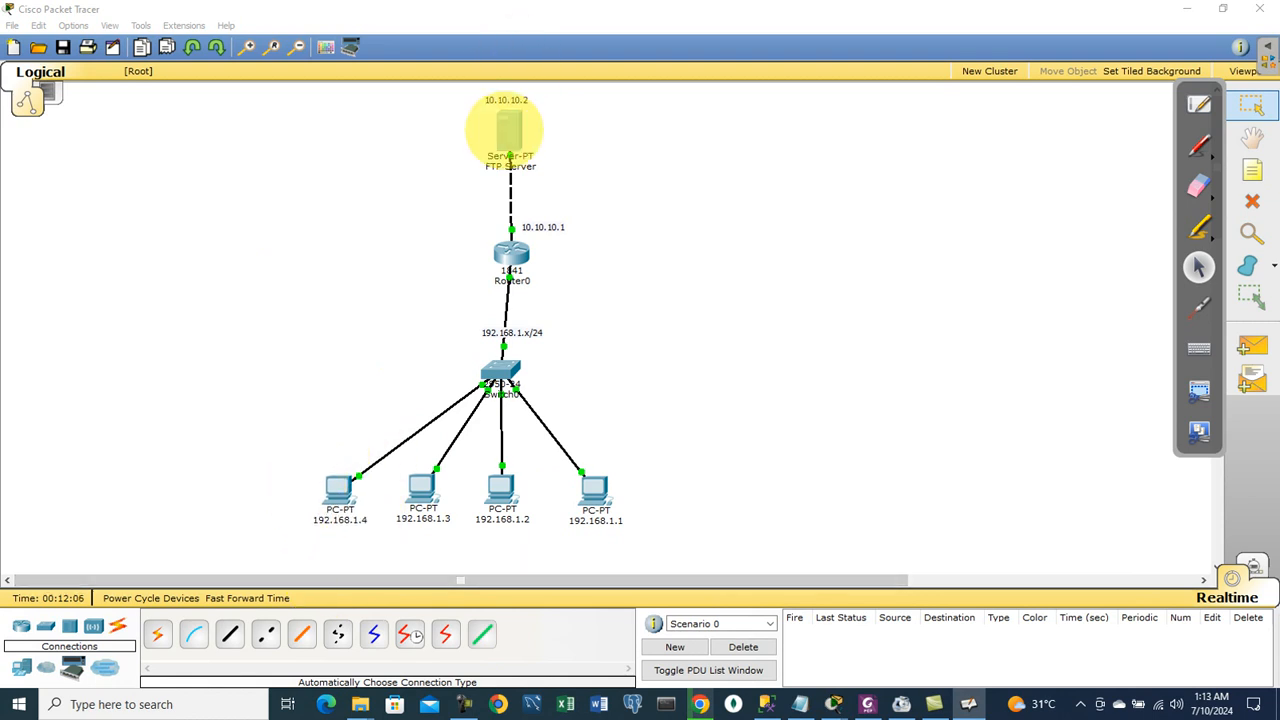
Step: Review PC 192.168.1.4's Command Prompt showing the earlier file1.txt upload, then close it
left_click(339, 488)
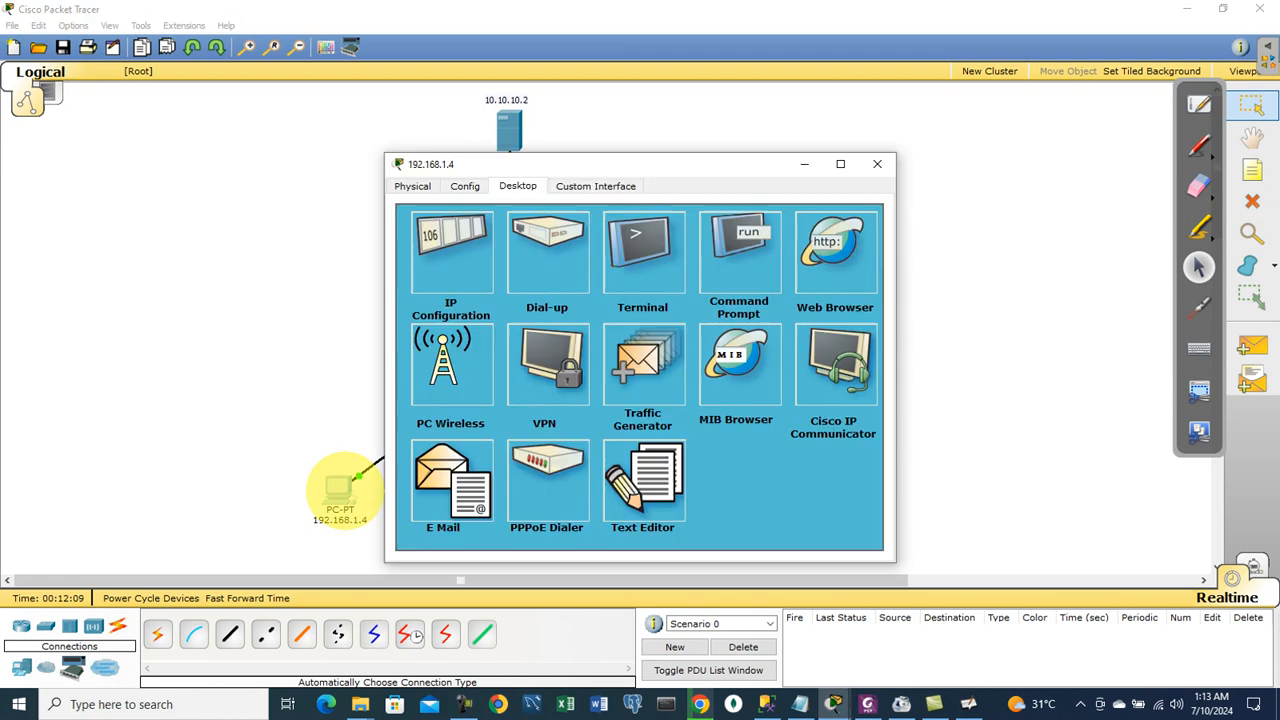
left_click(750, 232)
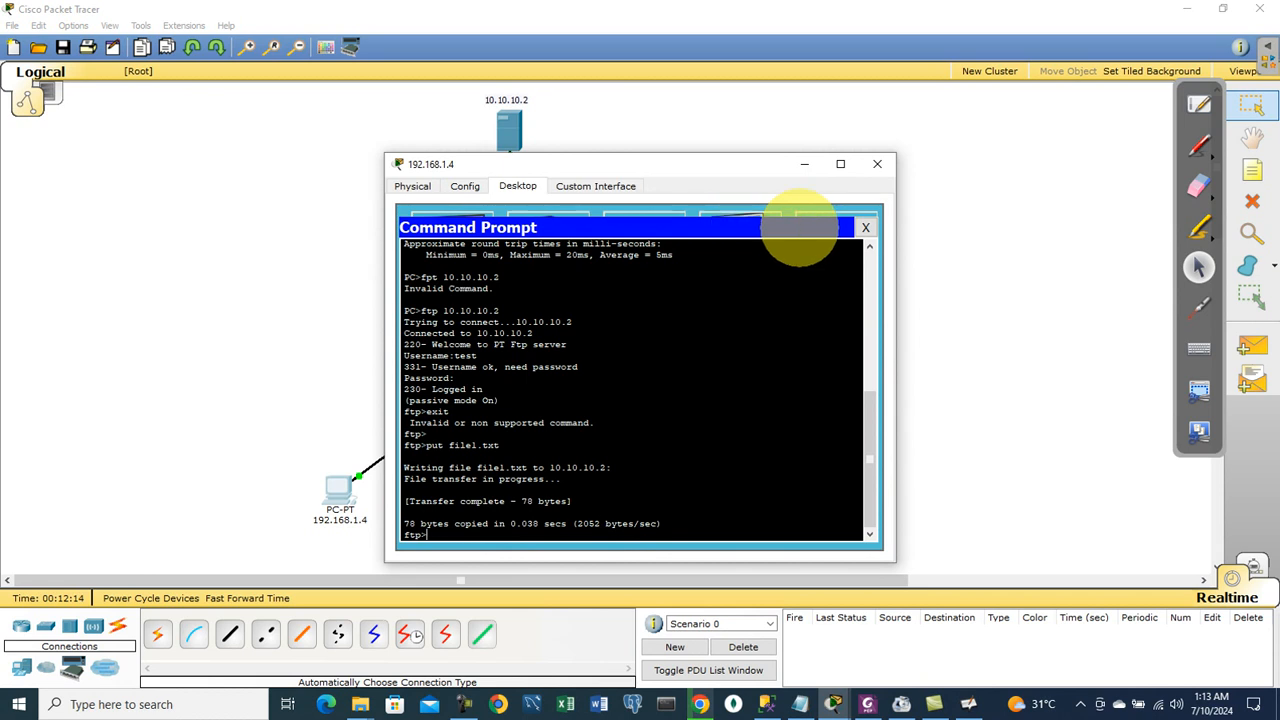
left_click(866, 227)
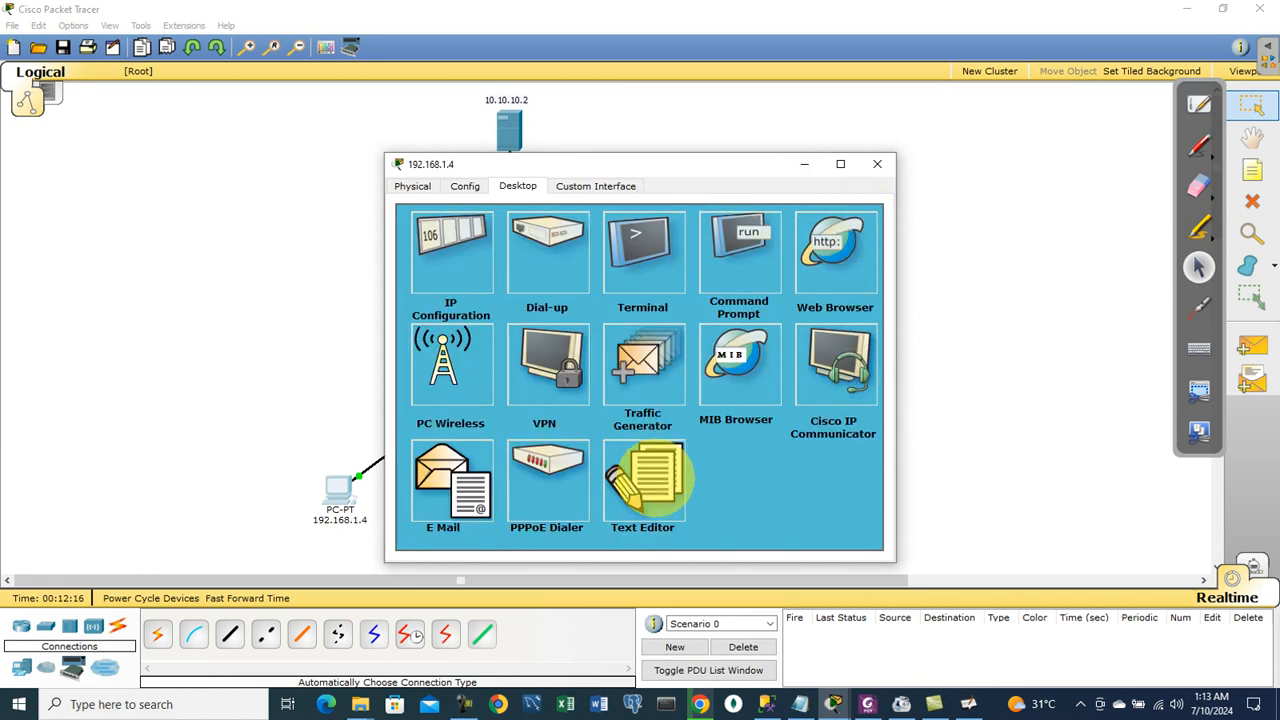
Step: Write a note in Text Editor: second file from 192.168.1.4, to upload to FTP server, with author line
left_click(651, 475)
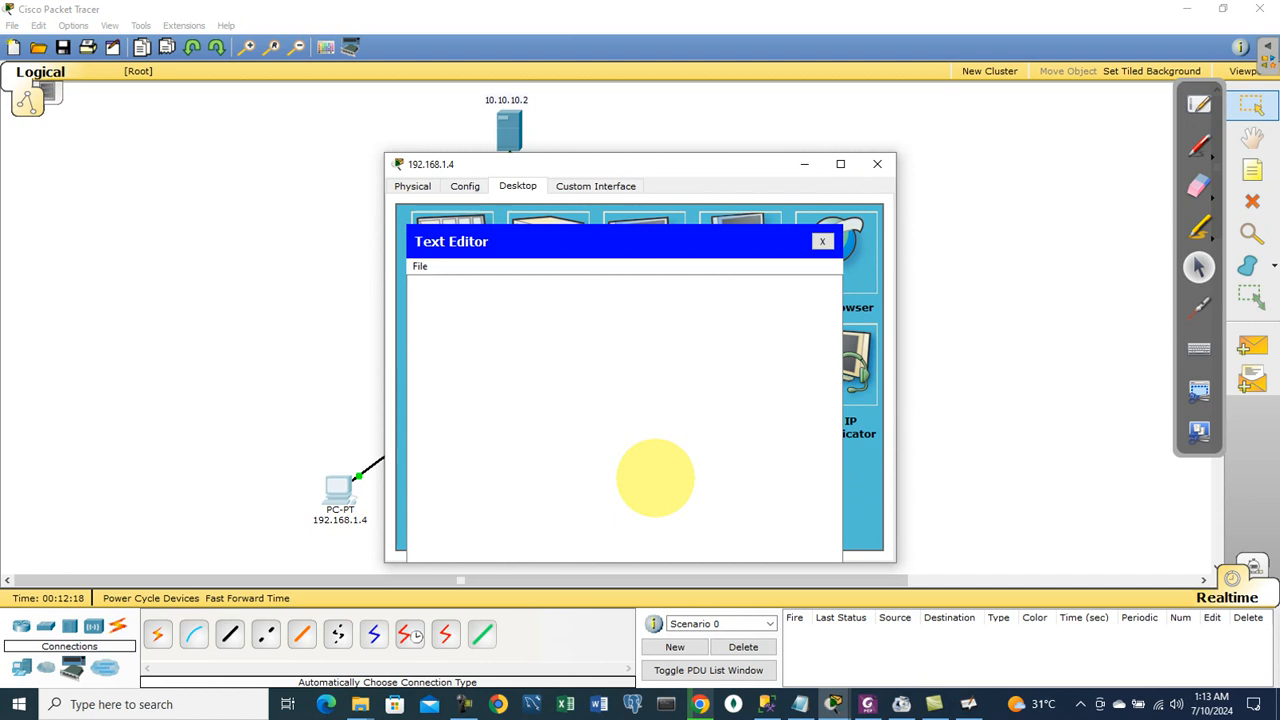
left_click(535, 317)
type("This is ")
type("second")
key("BackSpace")
key("BackSpace")
type("nd file ")
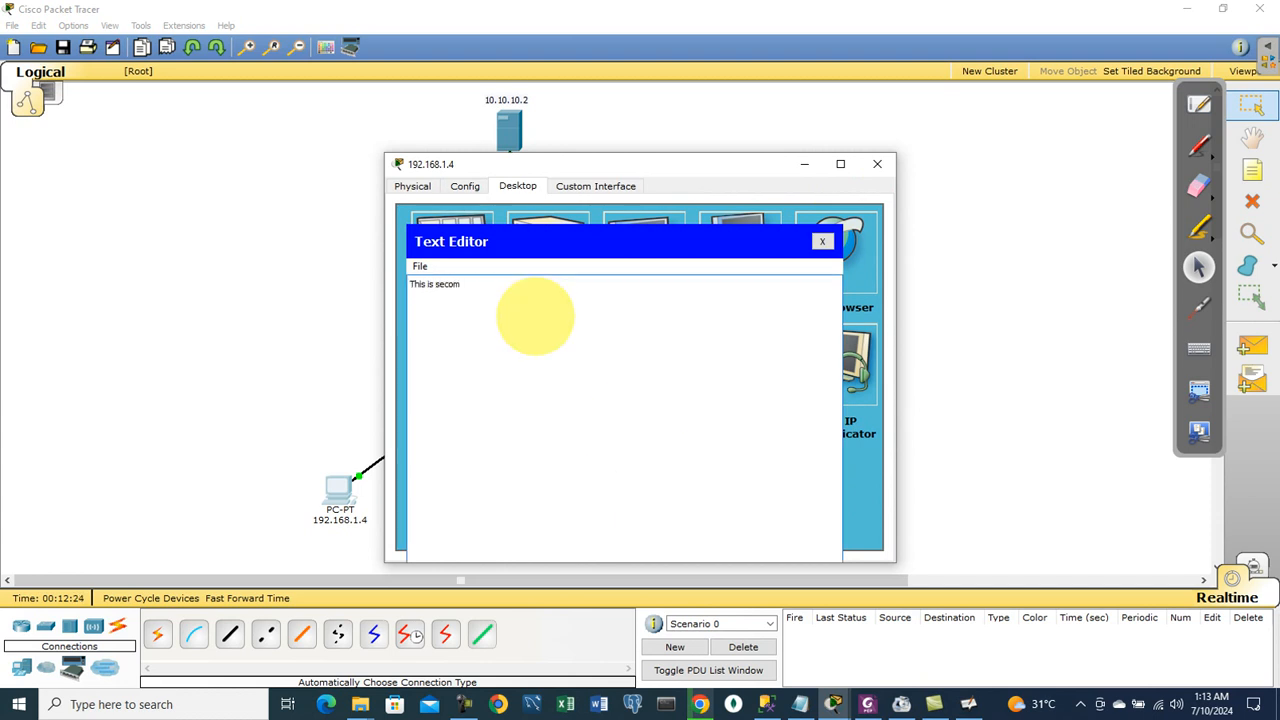
type("i h")
key("BackSpace")
key("BackSpace")
type("hace ")
type("v")
key("BackSpace")
type("created in this pc haiving ip a")
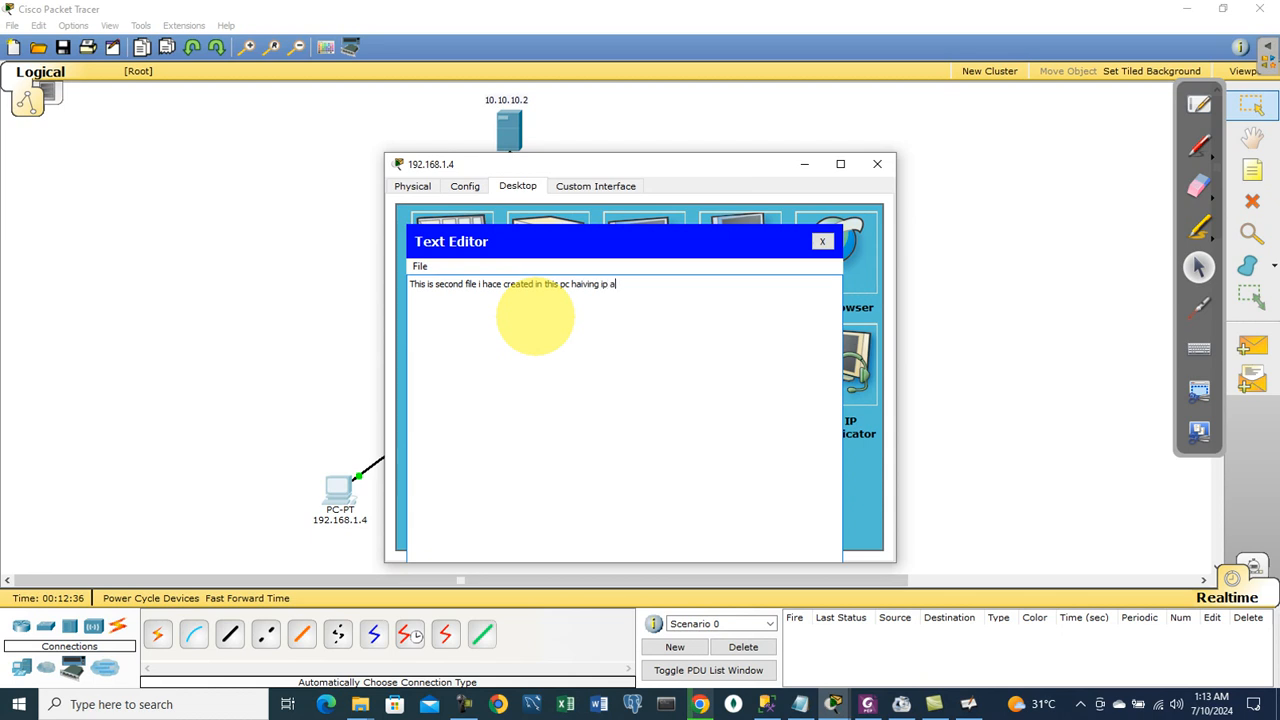
type("dd 192.168.1.4")
key("Return")
type("this file is going to share and up")
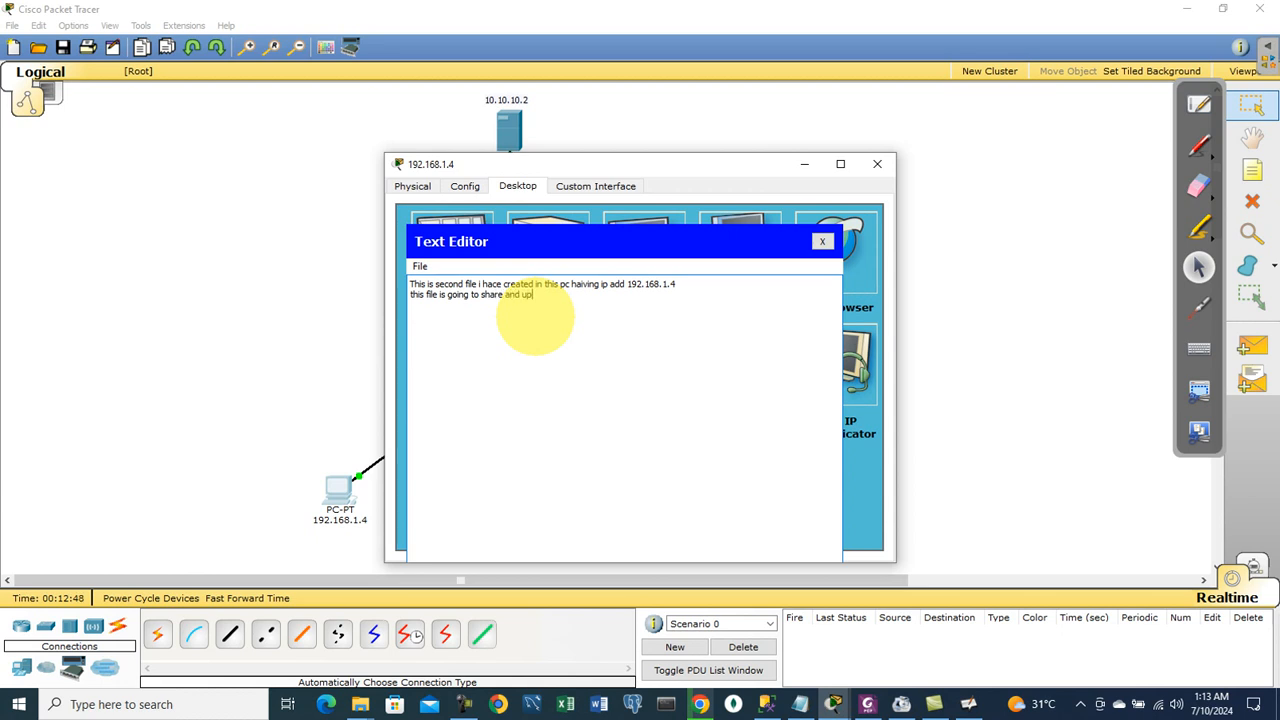
type("load on ft")
type("p servcer")
type(" right now")
type("thn")
type("anks")
key("Return")
type("fi")
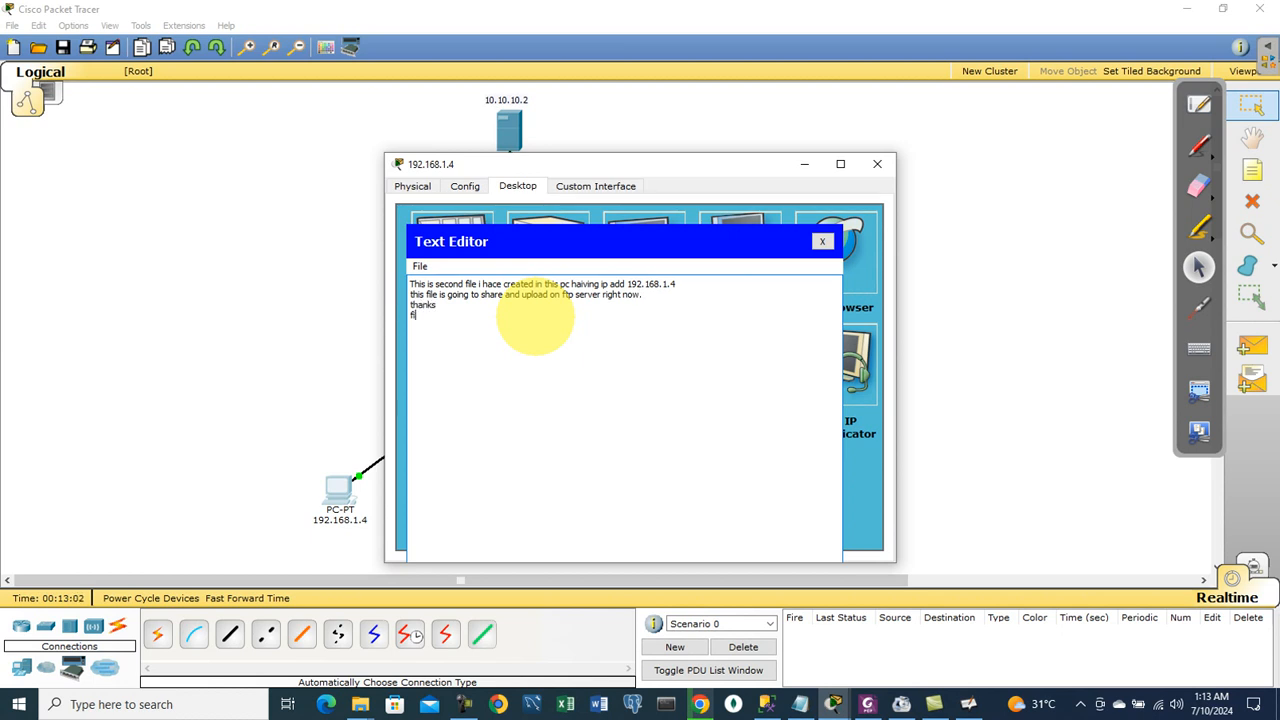
type("le created by Abdul Nasr  Afridi")
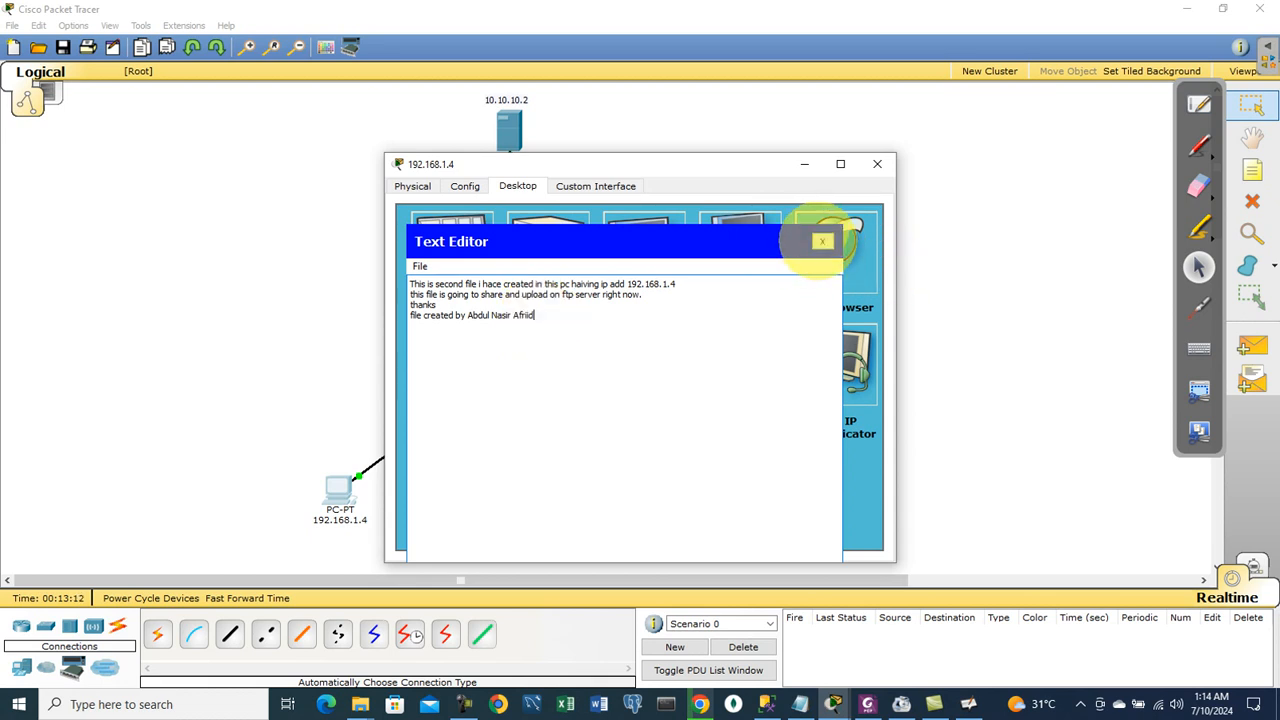
Step: Save the note as nasir.txt
left_click(822, 241)
left_click(571, 387)
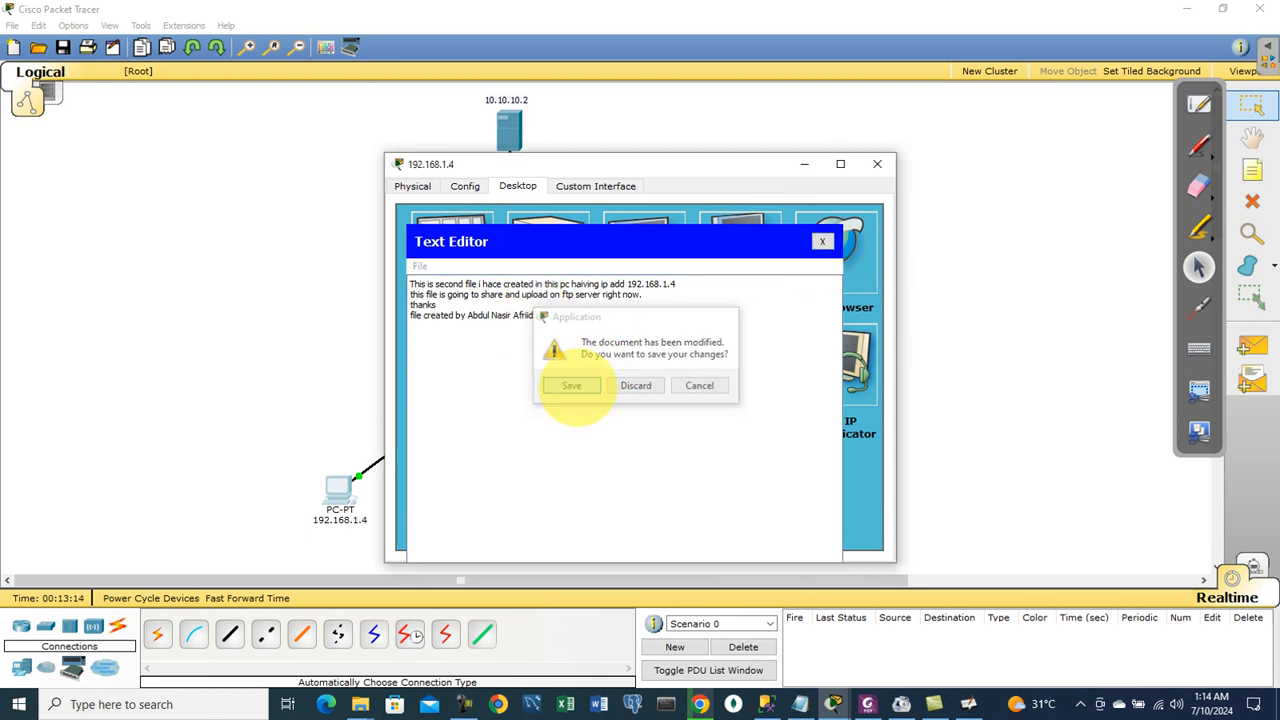
type("nas")
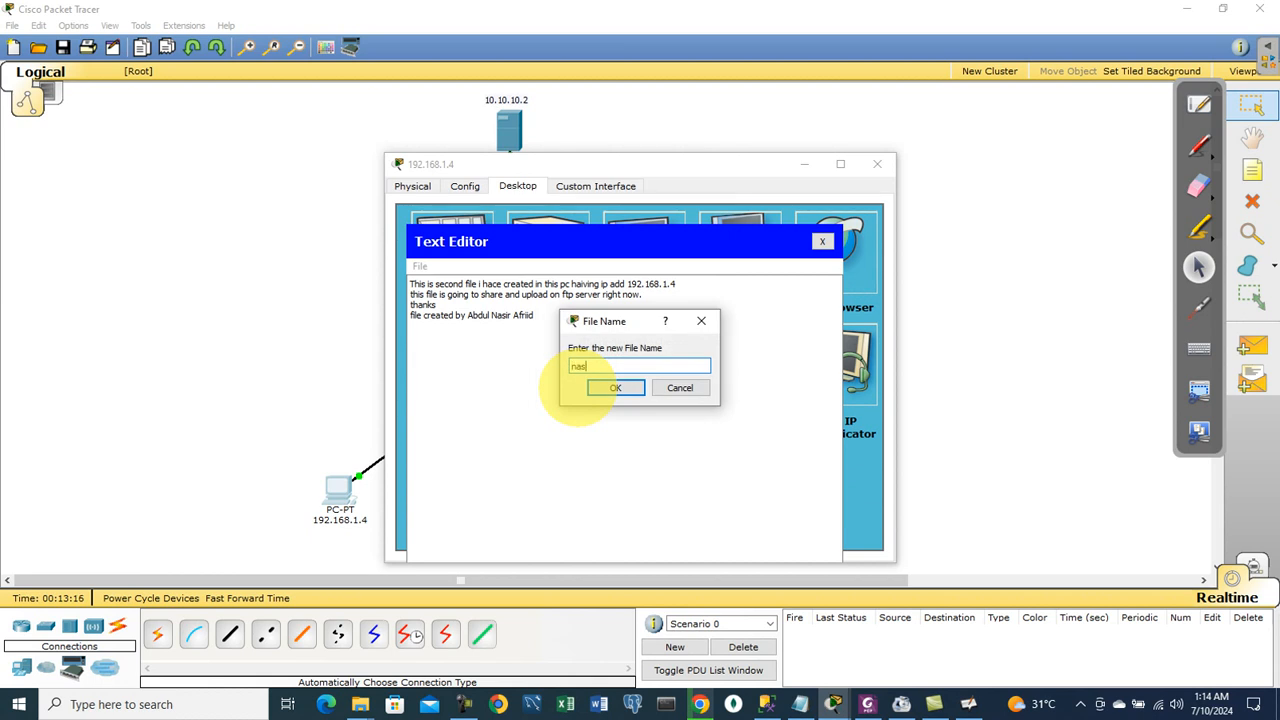
type("ir.txt")
left_click(612, 387)
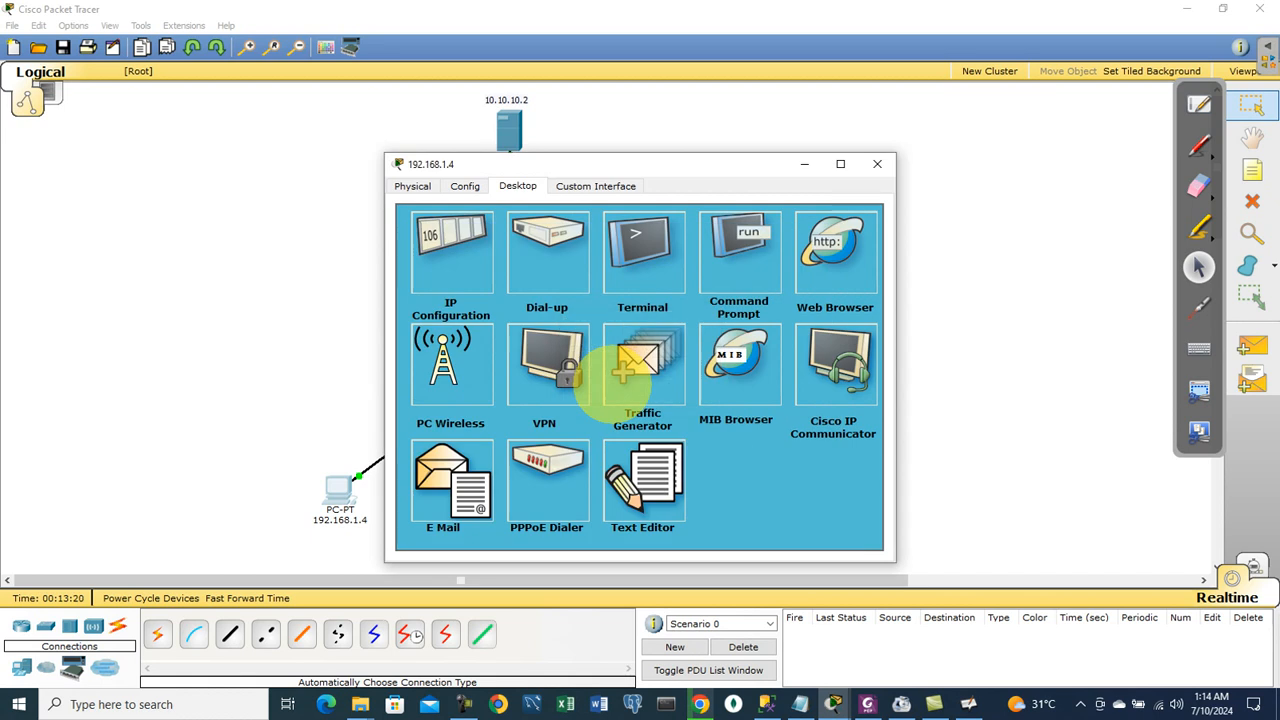
Step: Run put nasir.txt to upload the 178-byte file to 10.10.10.2
left_click(710, 262)
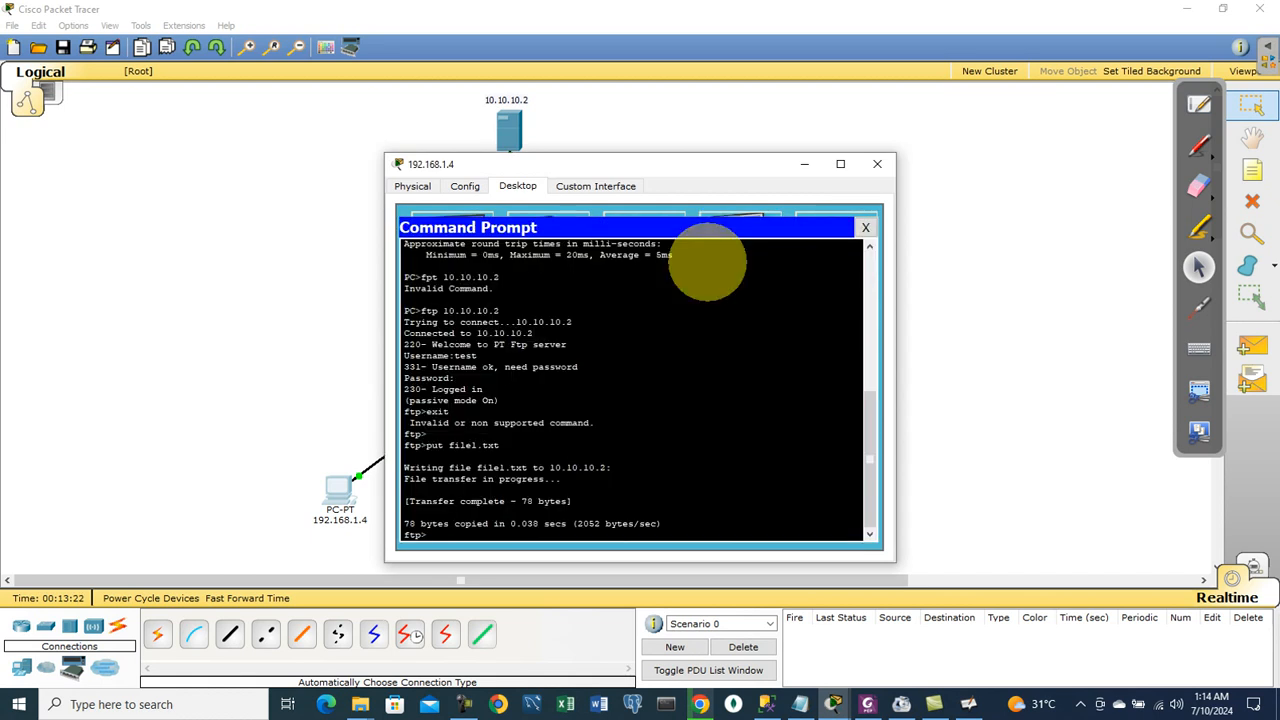
type("put nasir.txt")
key("Return")
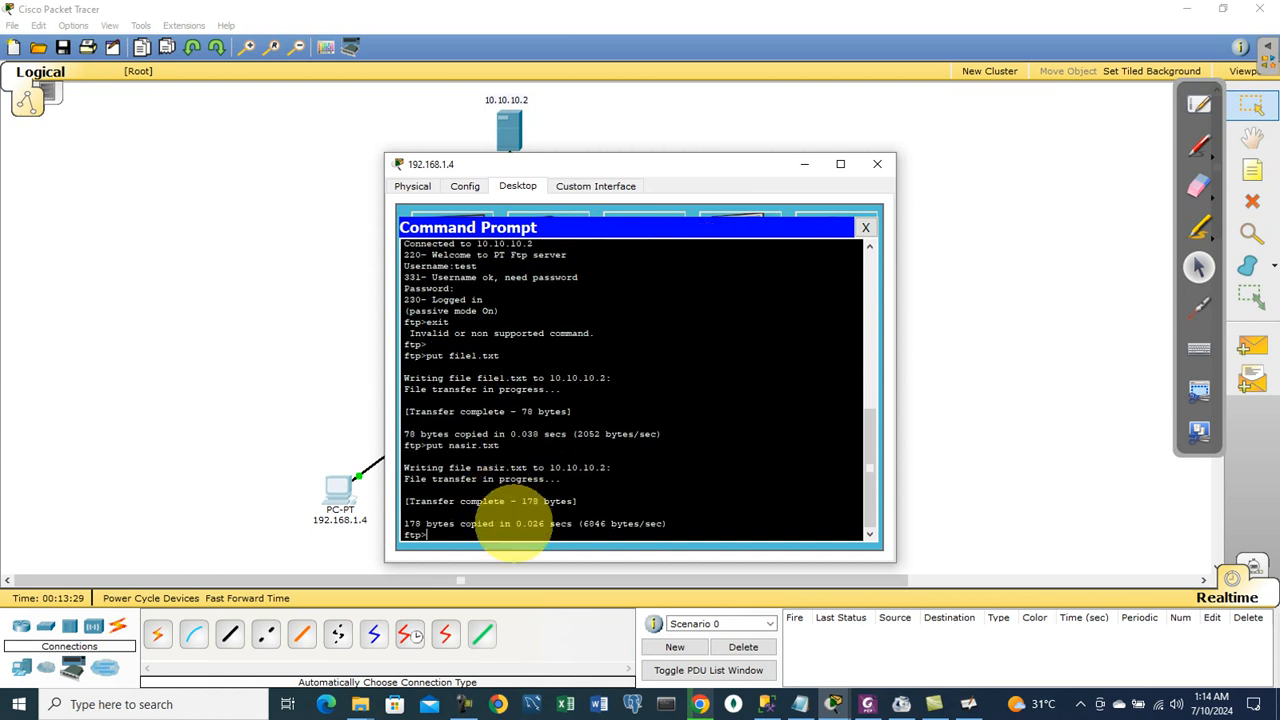
Step: Close PC 192.168.1.4's windows and bring up the FTP Server's stored file list
left_click(865, 228)
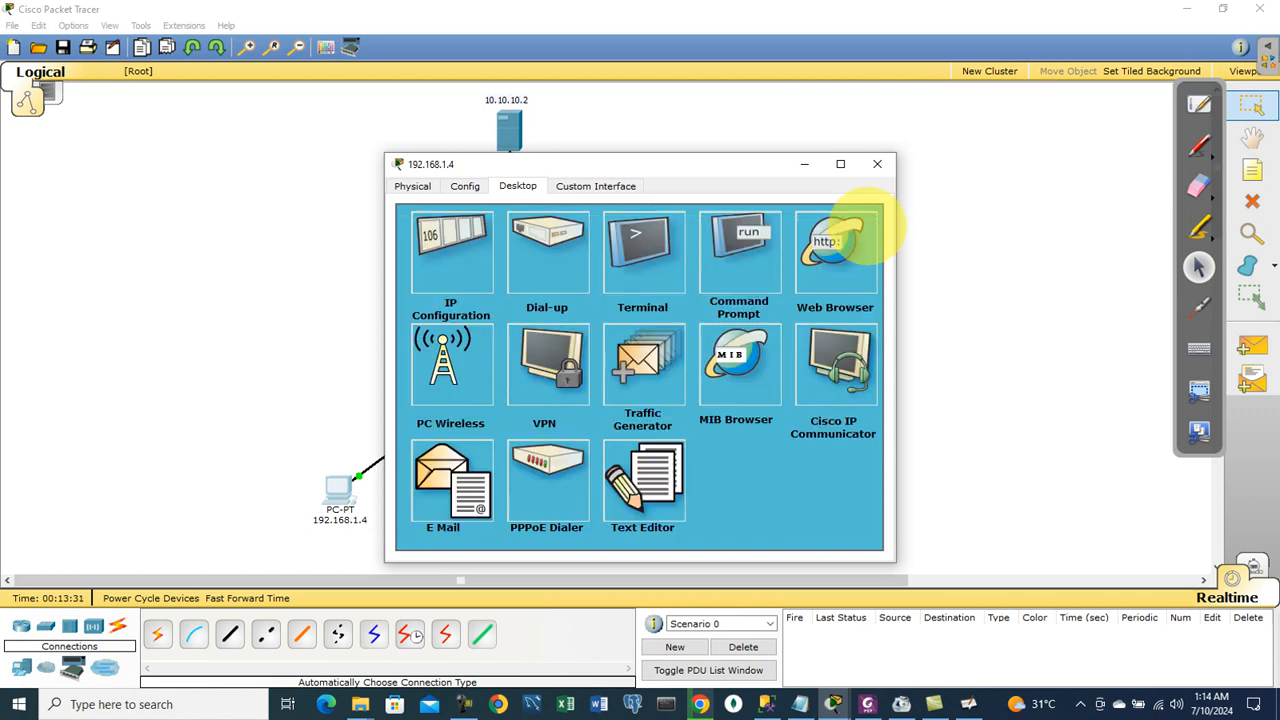
left_click(877, 164)
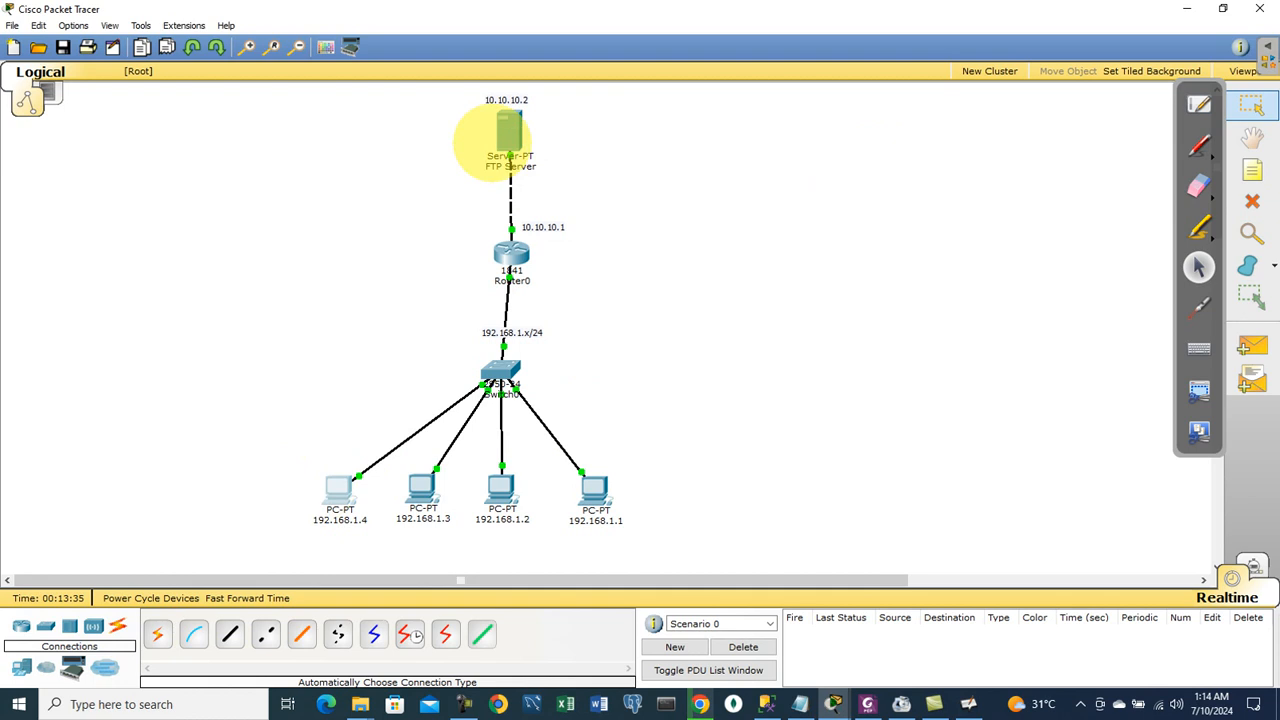
left_click(507, 135)
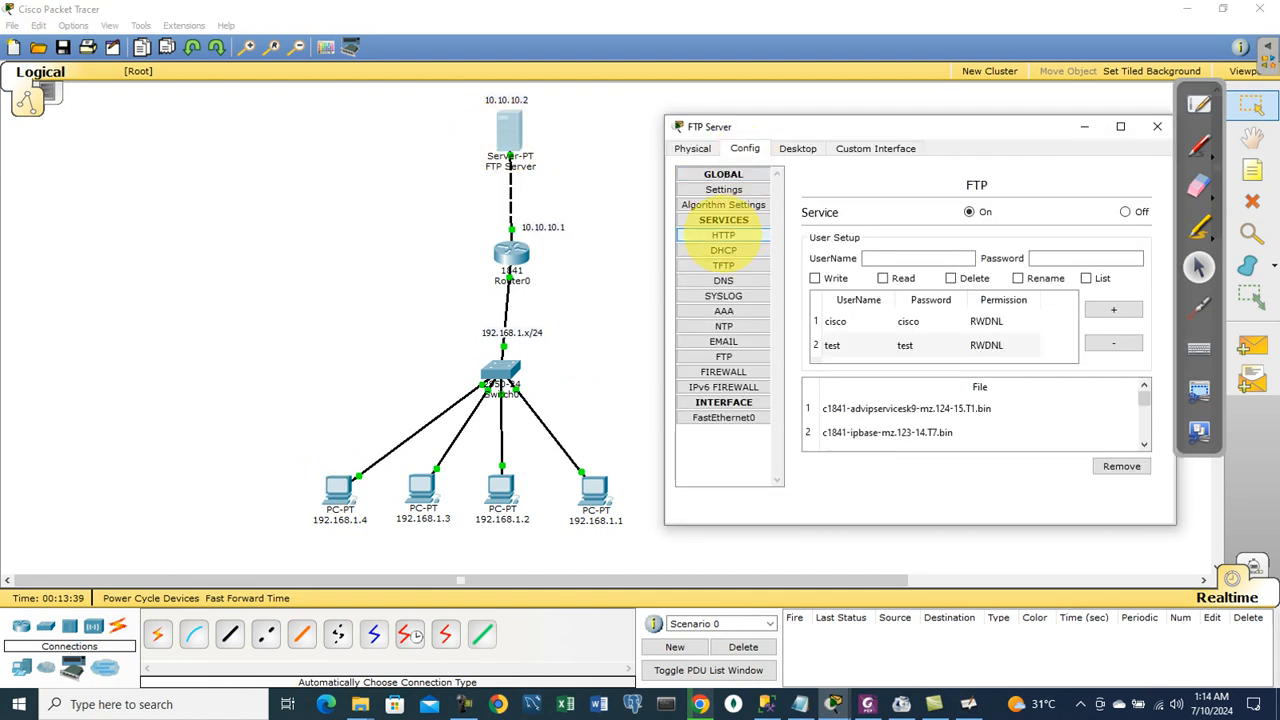
left_click(725, 356)
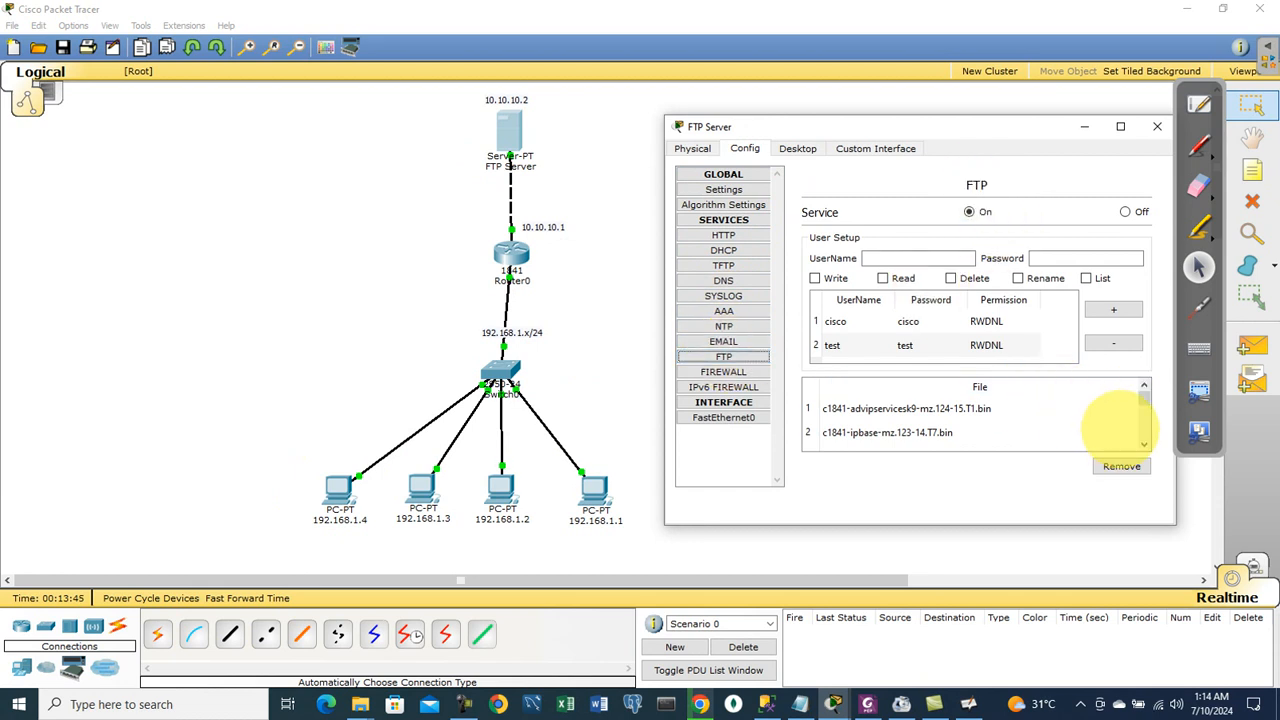
scroll(1143, 403, "down", 1)
left_click_drag(1145, 404, 1144, 427)
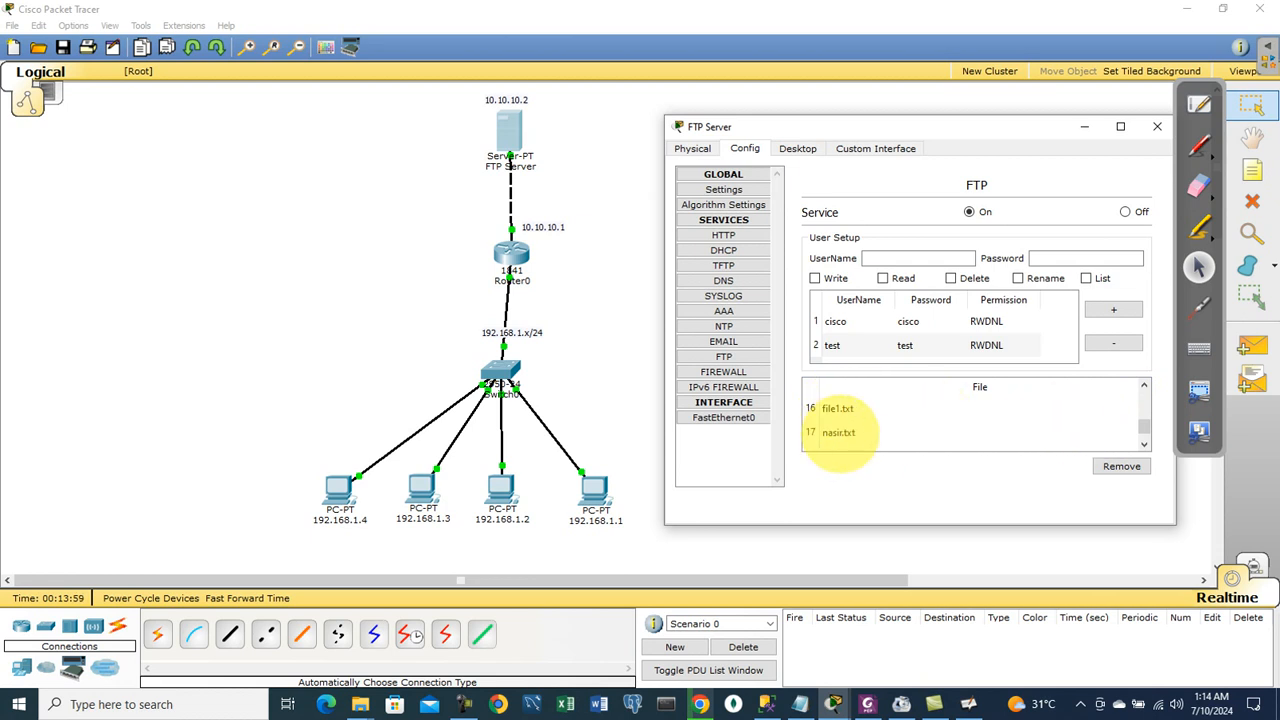
Step: Check that nasir.txt and file1.txt are on the server, then close its window
left_click(838, 432)
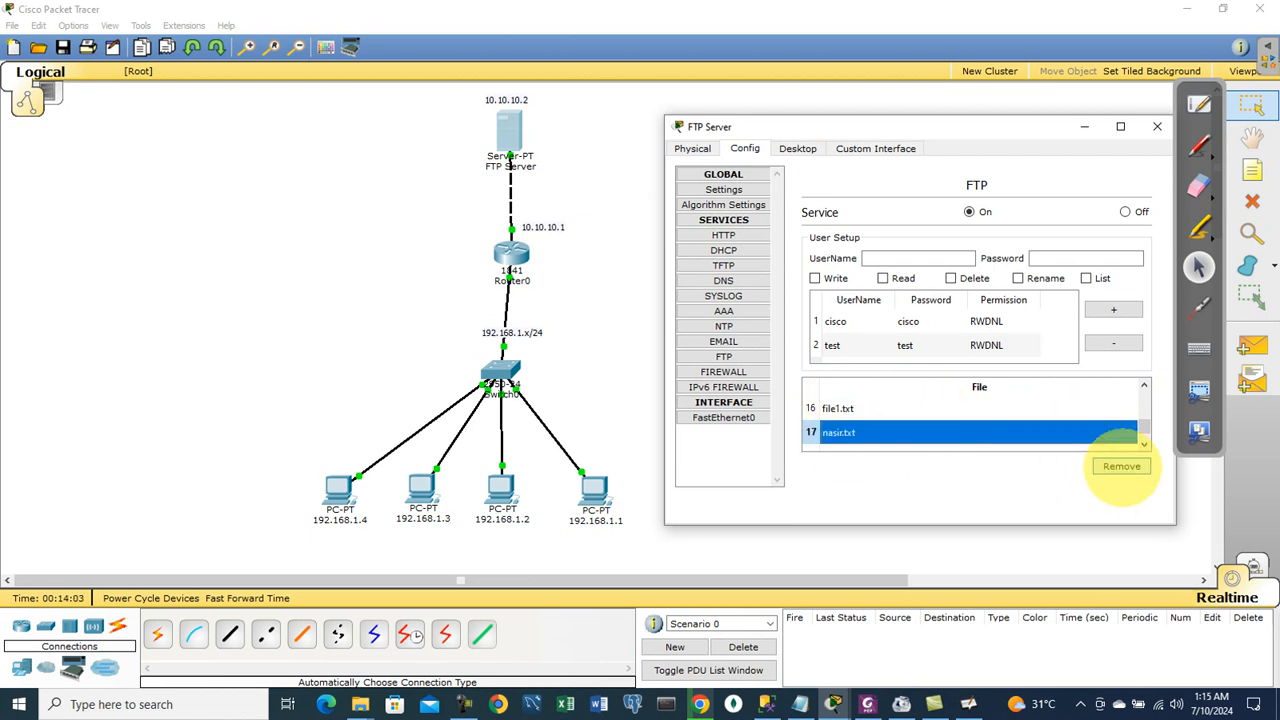
scroll(1143, 430, "down", 1)
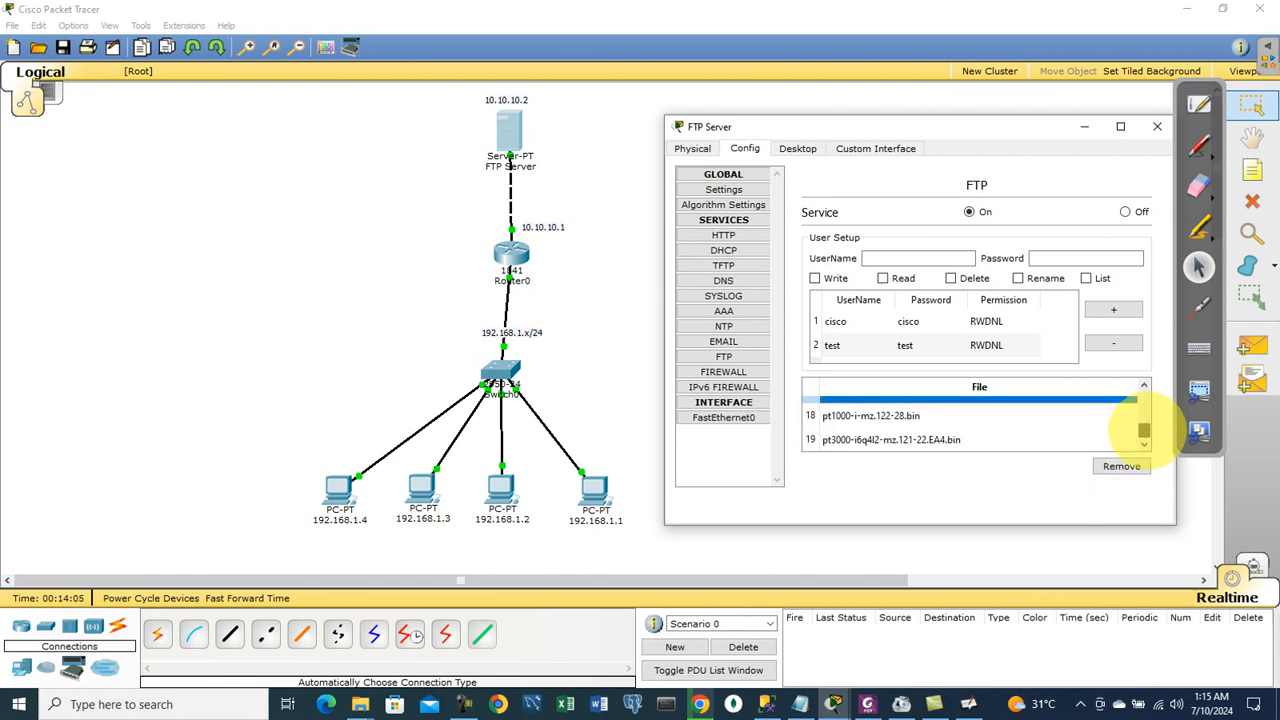
mouse_move(1143, 423)
left_mouse_down()
mouse_move(1143, 398)
mouse_move(1143, 424)
left_mouse_up()
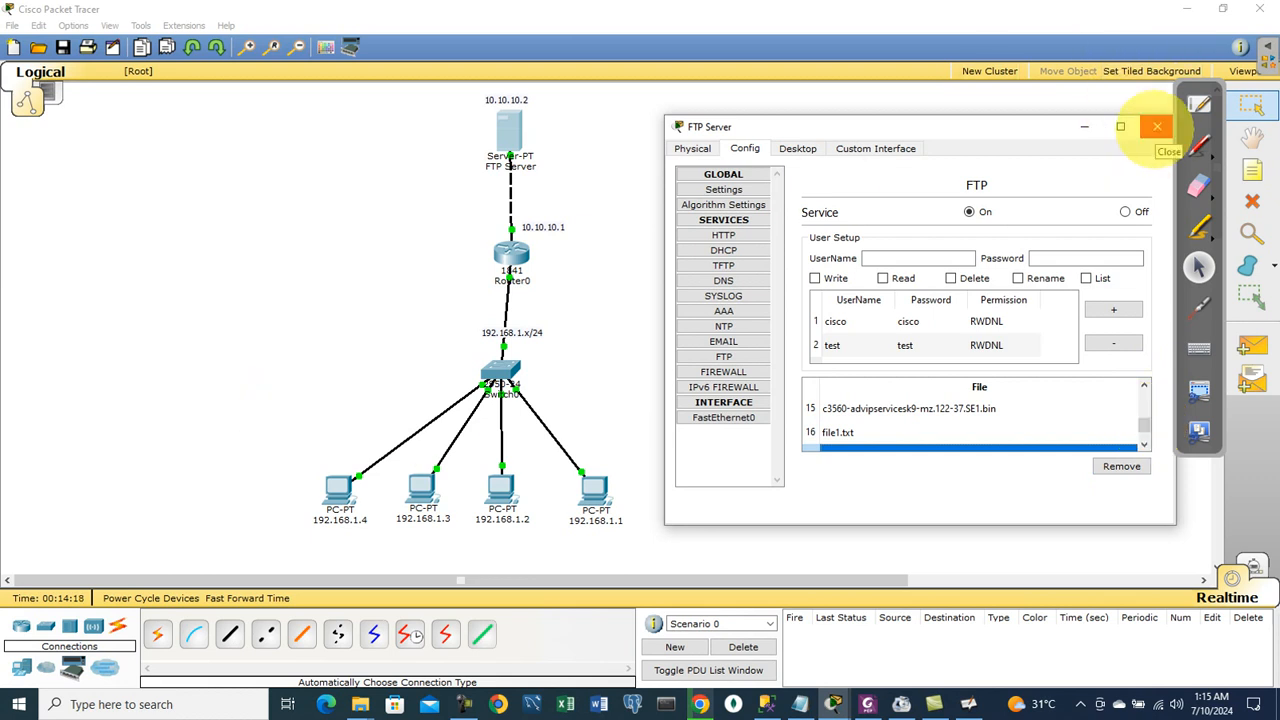
left_click(1157, 126)
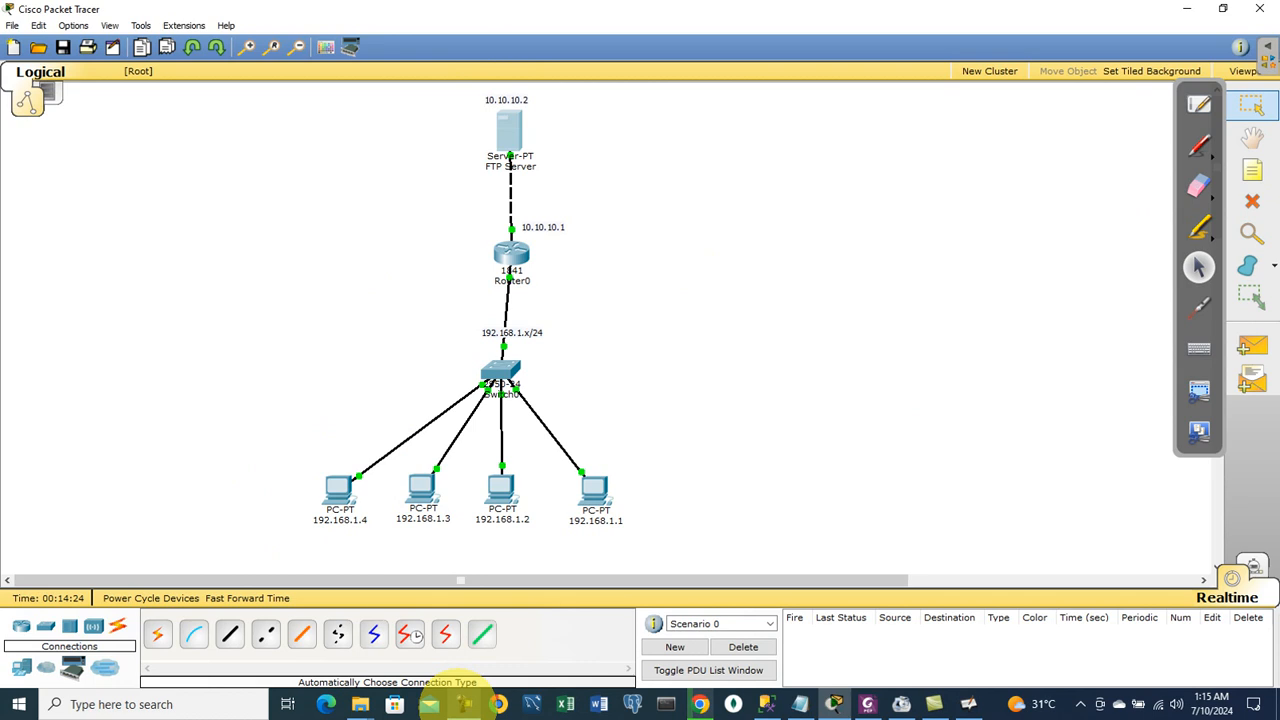
left_click(463, 702)
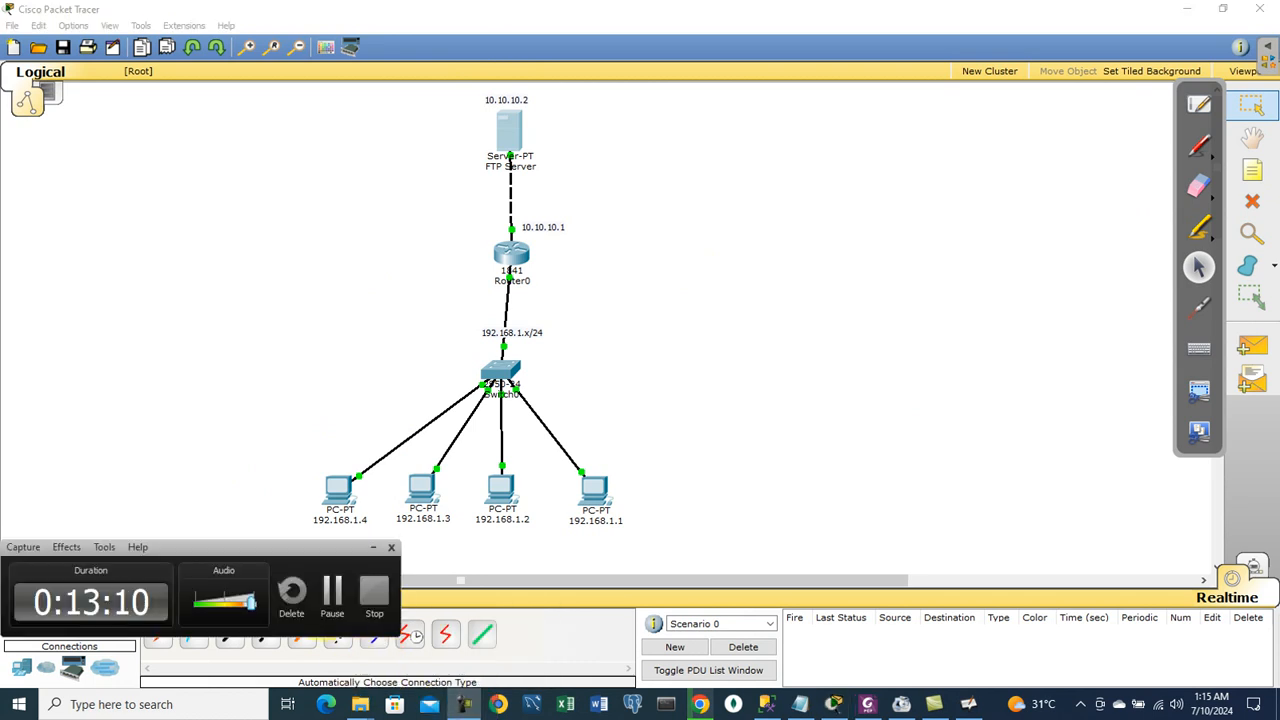
left_click(330, 590)
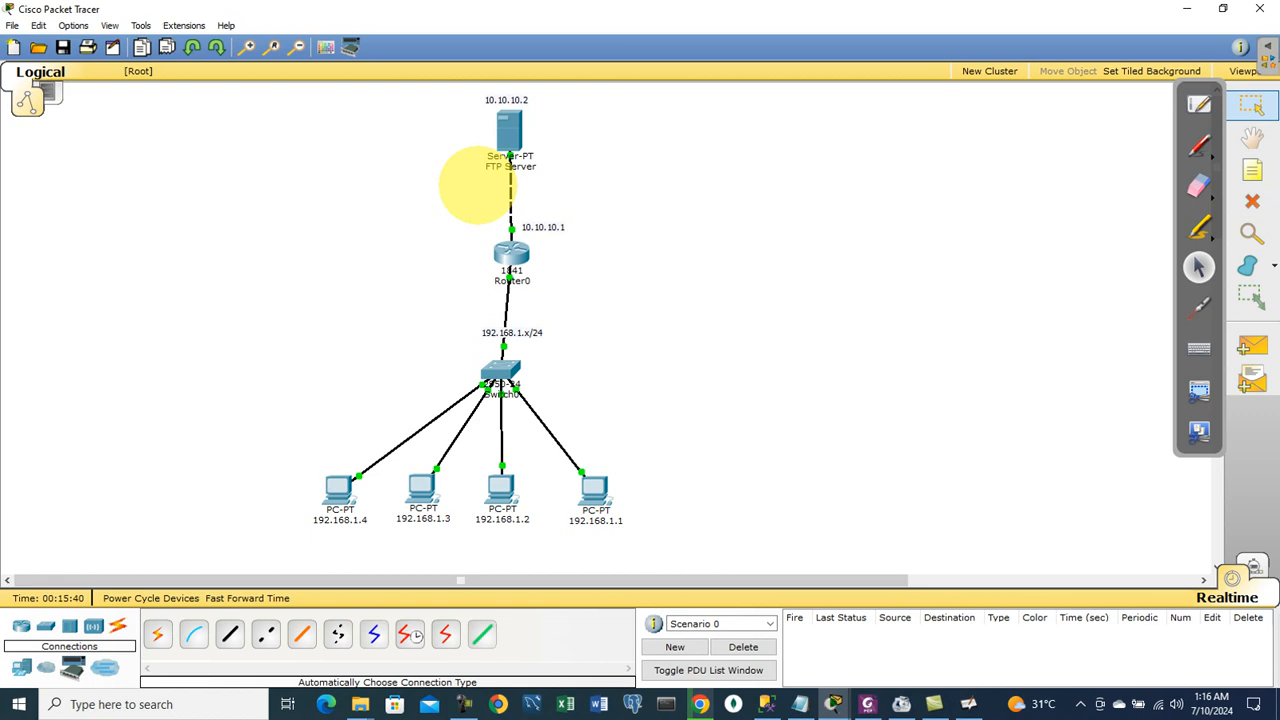
mouse_move(424, 491)
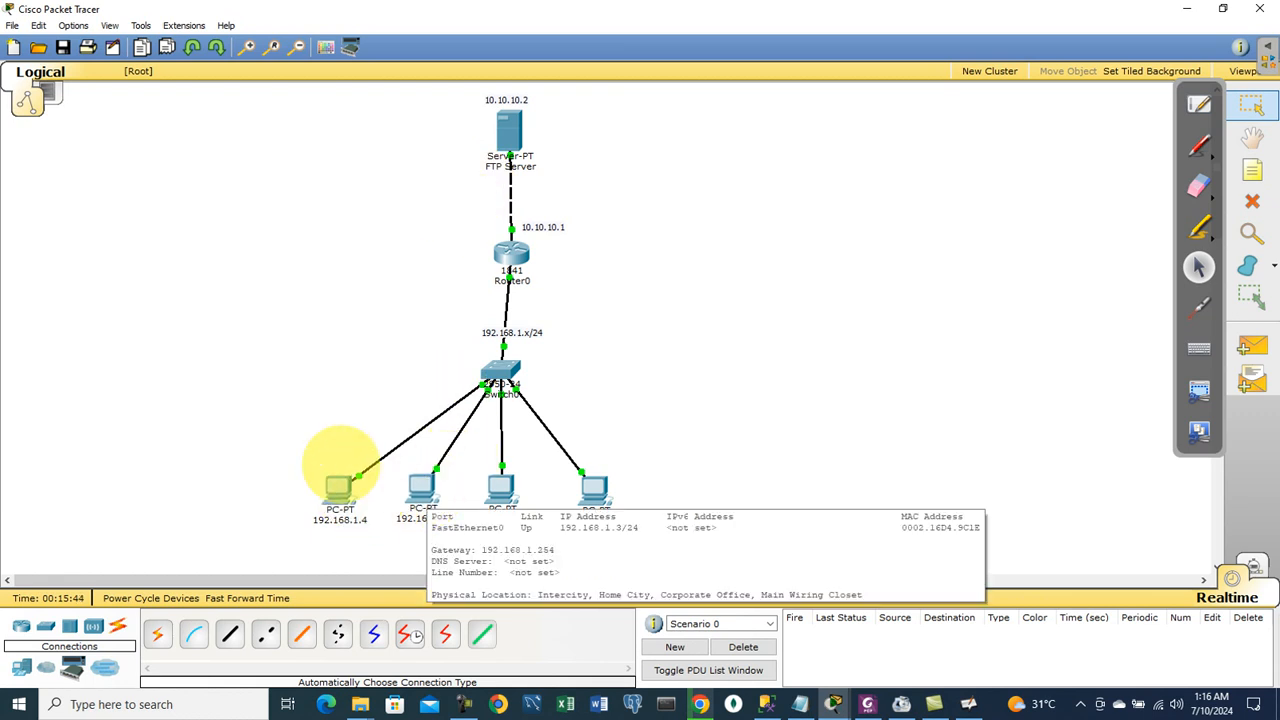
Step: From PC 192.168.1.3's command prompt, connect with ftp 10.10.10.2, fixing the 'fpt' typo
left_click(422, 490)
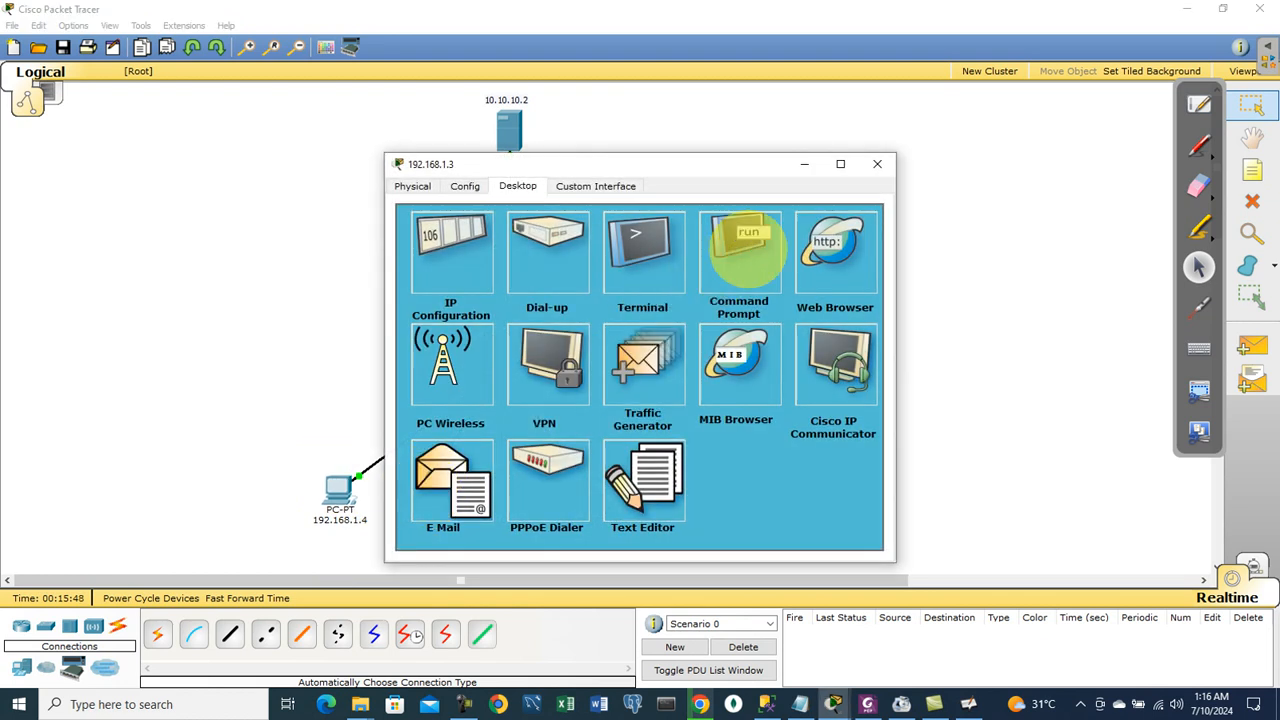
left_click(748, 250)
type("fpt 10.10.10.2")
key("Return")
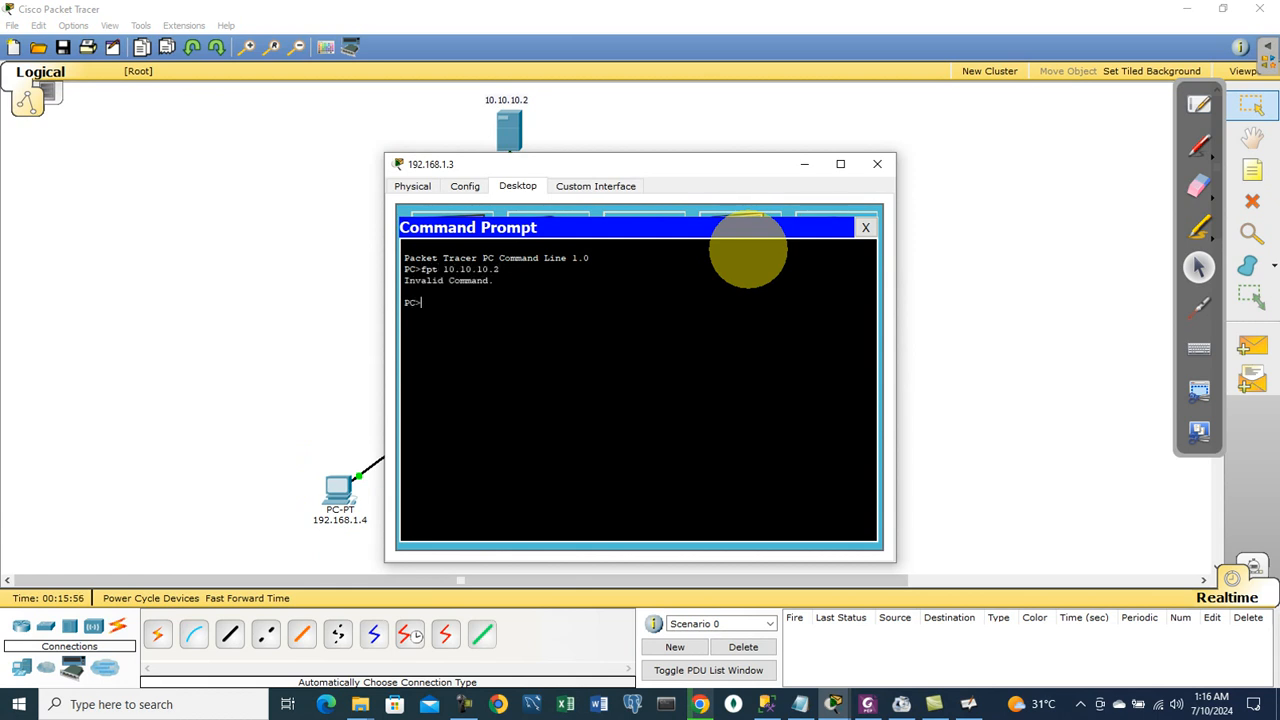
key("Up")
key("BackSpace")
type("p 10.10.10.2")
key("Return")
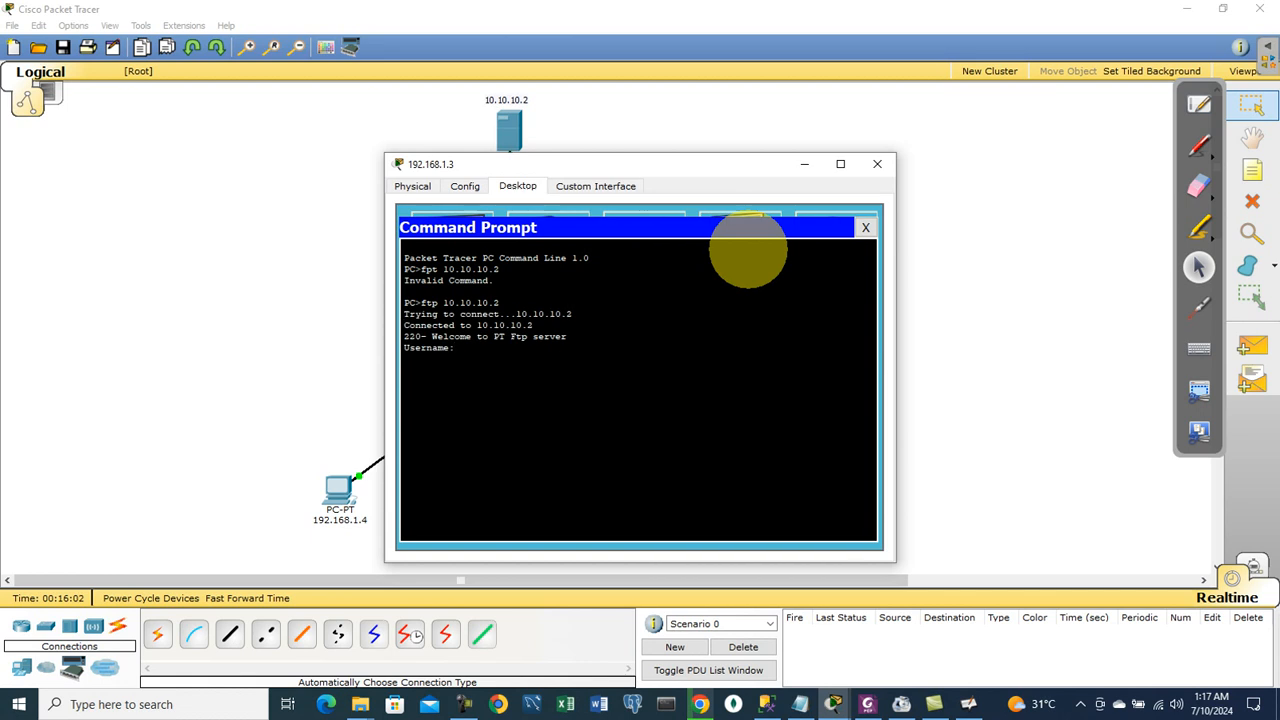
Step: Log in to the FTP server, delete nasir.txt, and close the PC window
type("test")
key("Return")
key("Return")
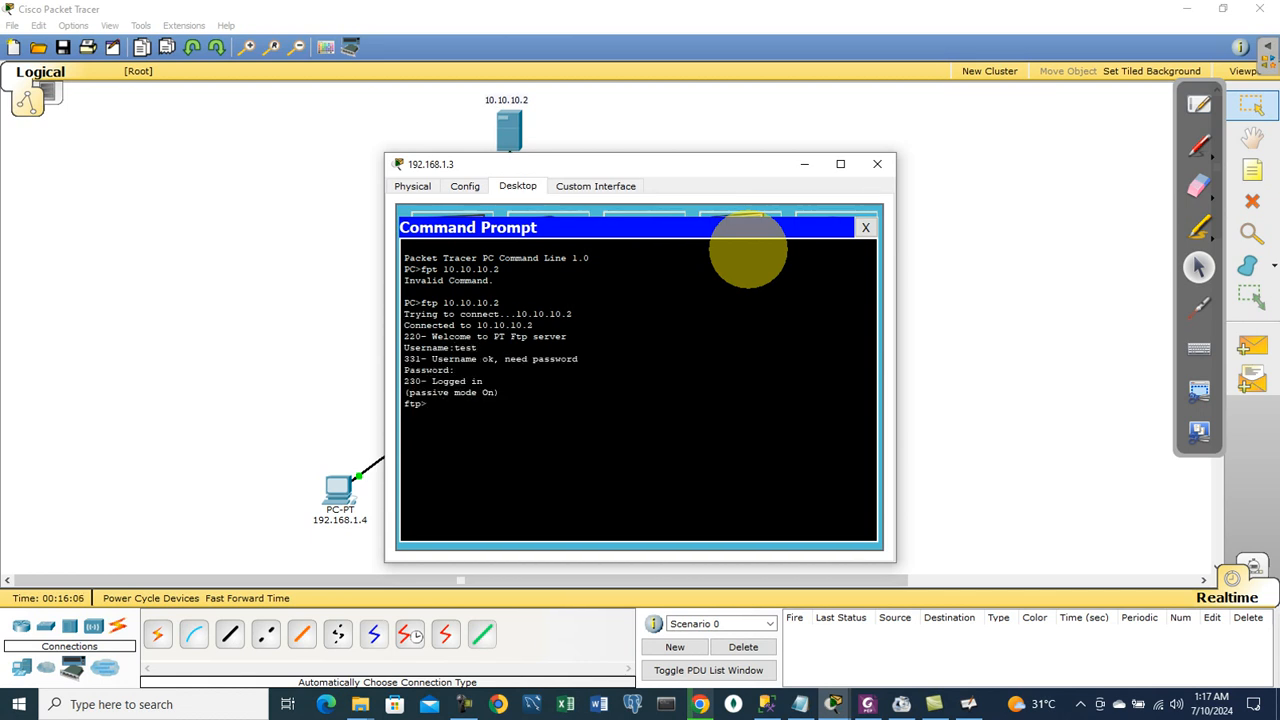
type("delete nasir.txt")
key("Return")
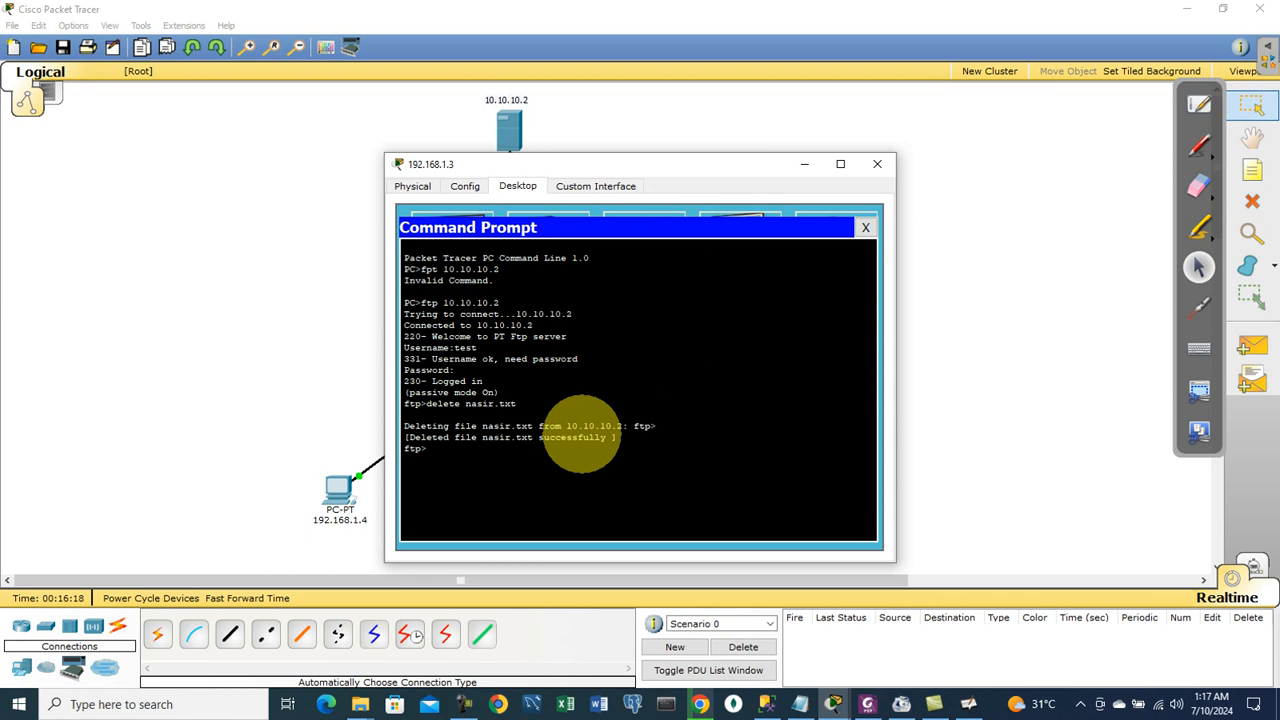
left_click(806, 165)
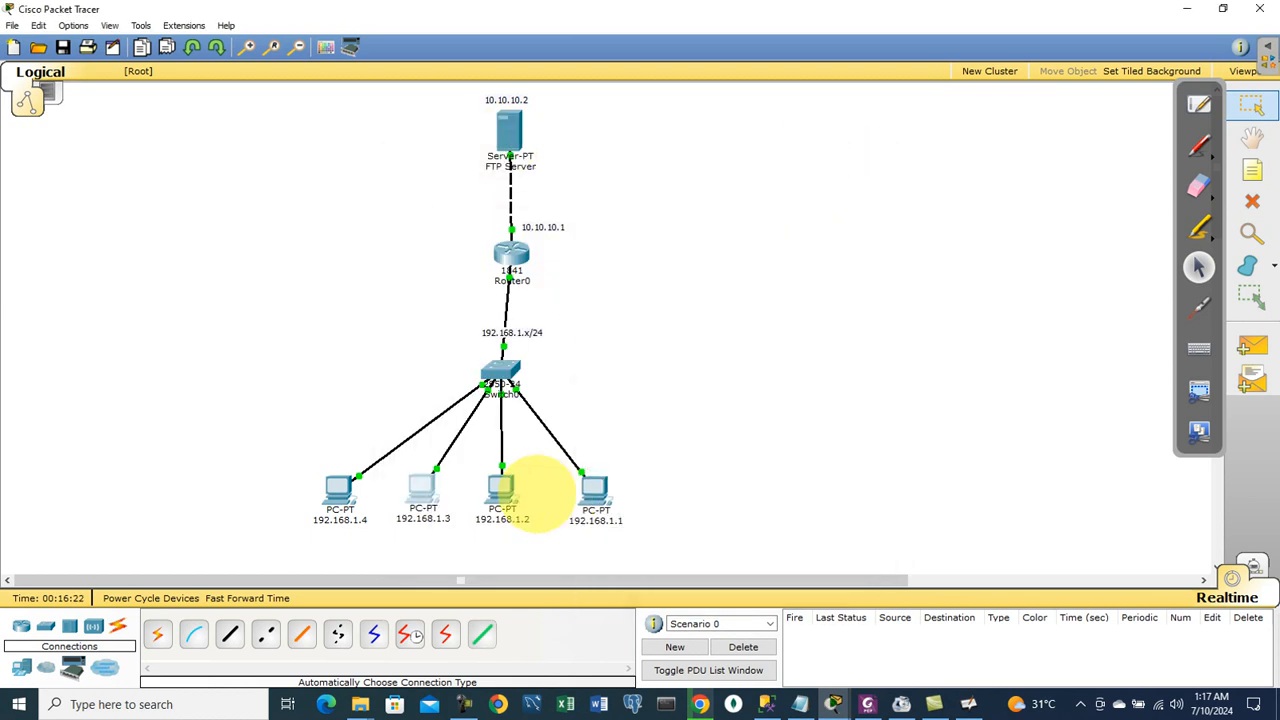
left_click(502, 488)
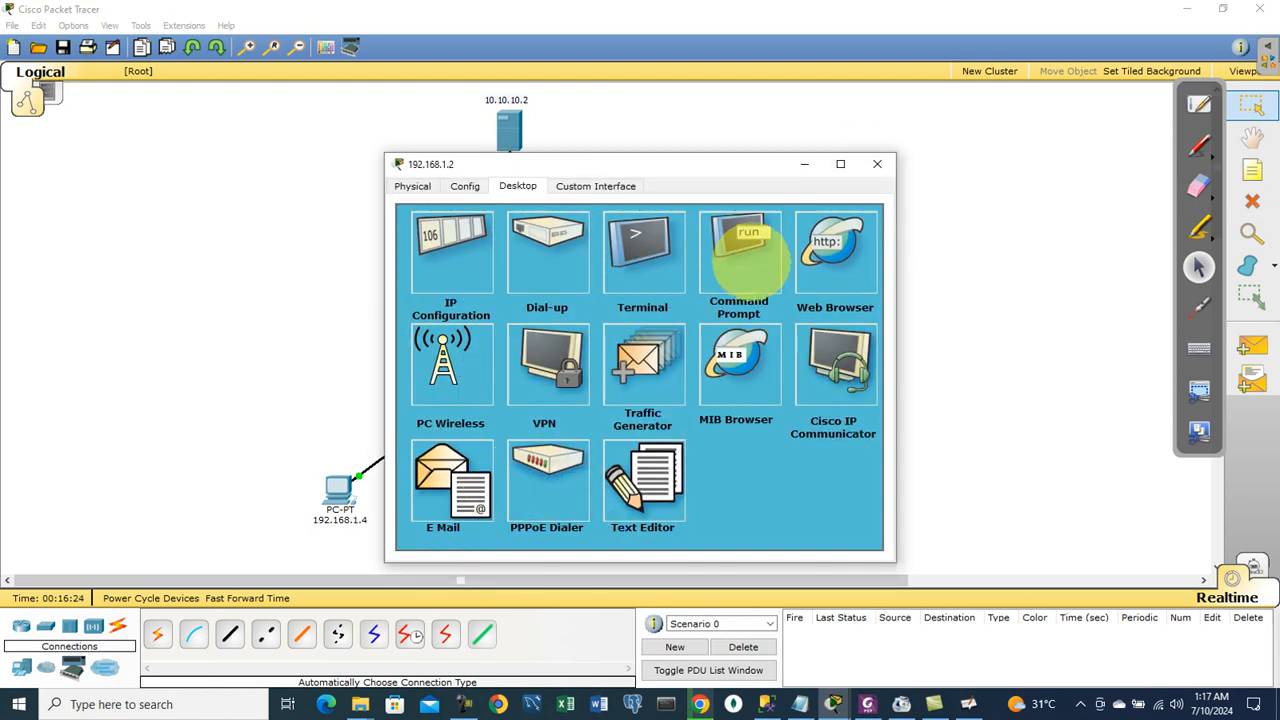
left_click(747, 243)
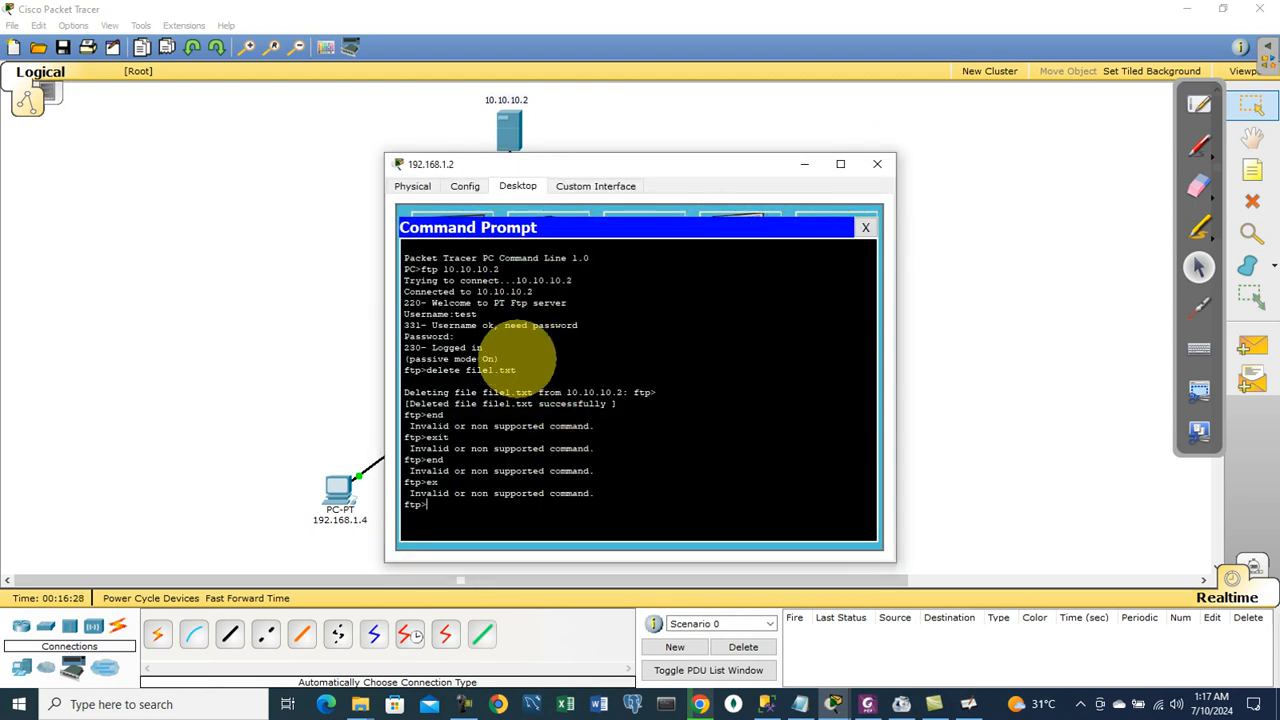
left_click_drag(517, 370, 428, 371)
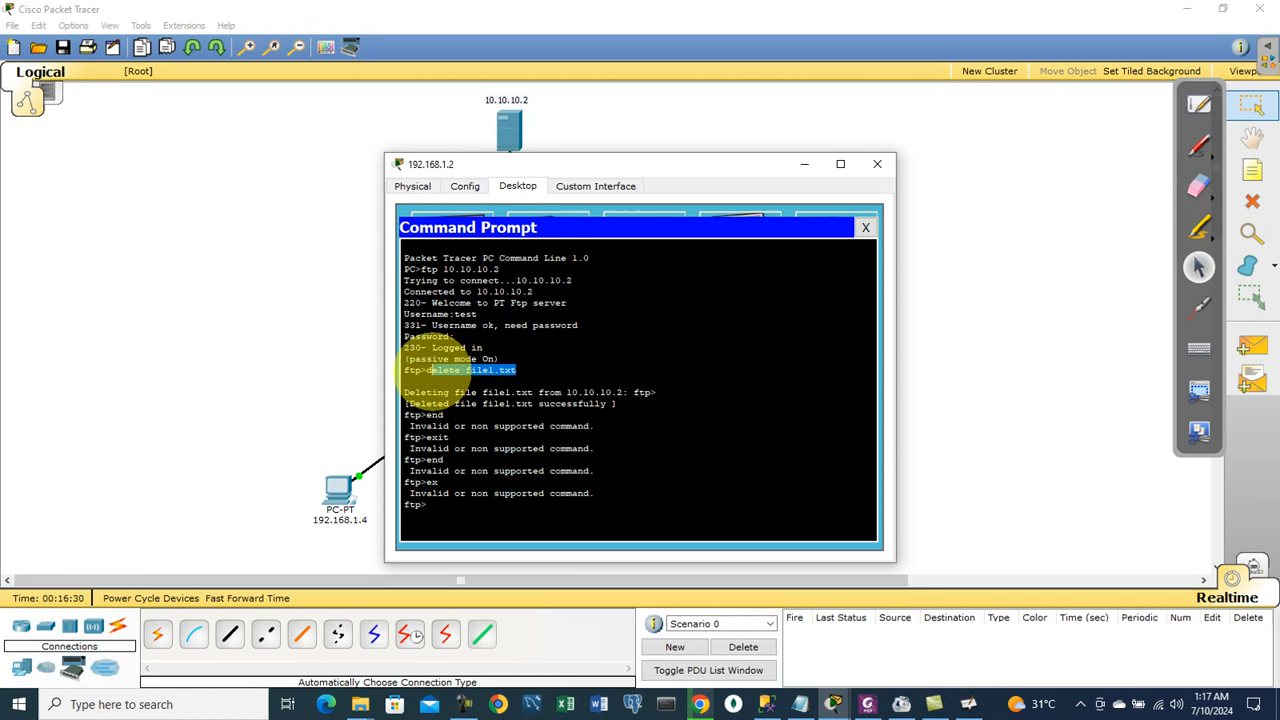
left_click_drag(616, 404, 404, 370)
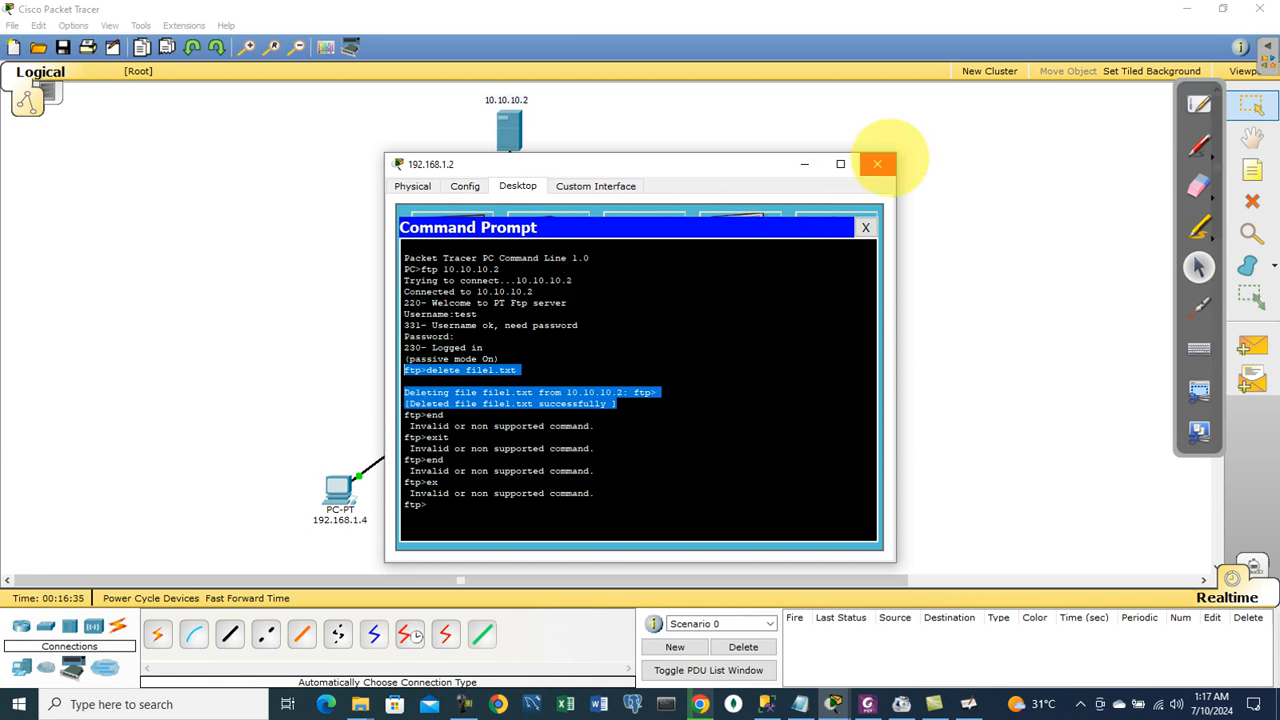
left_click(877, 164)
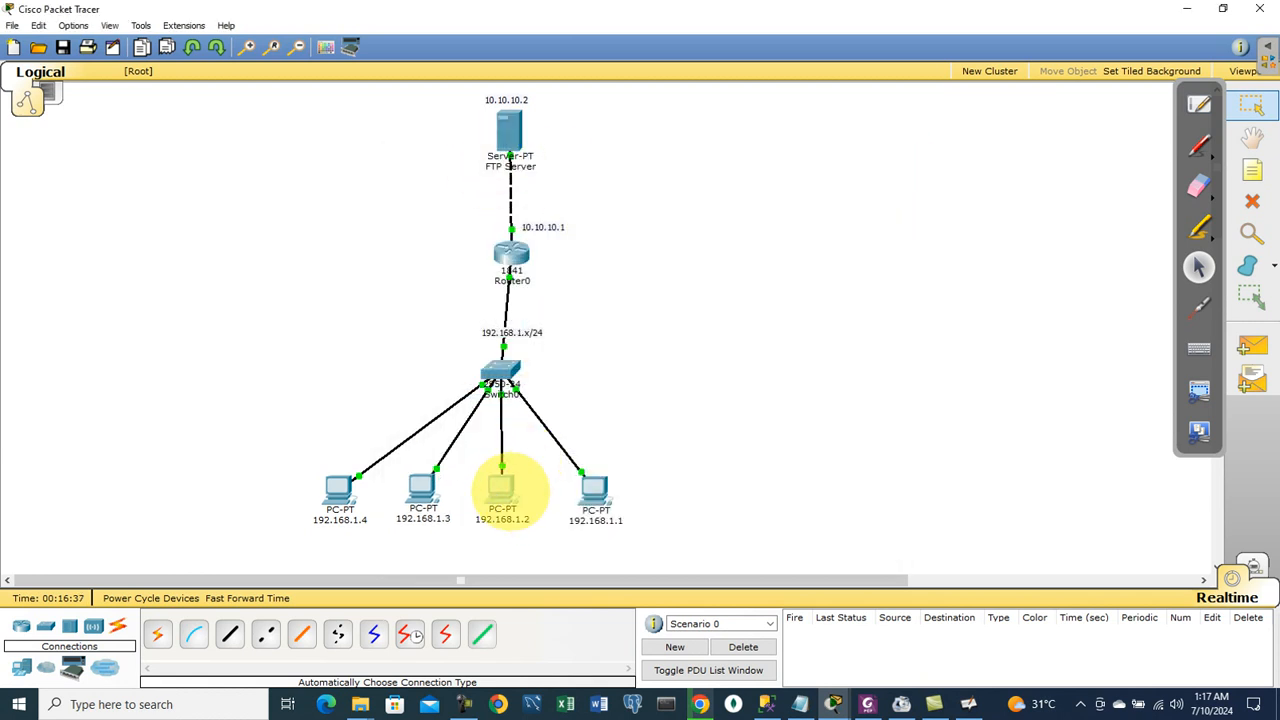
mouse_move(505, 514)
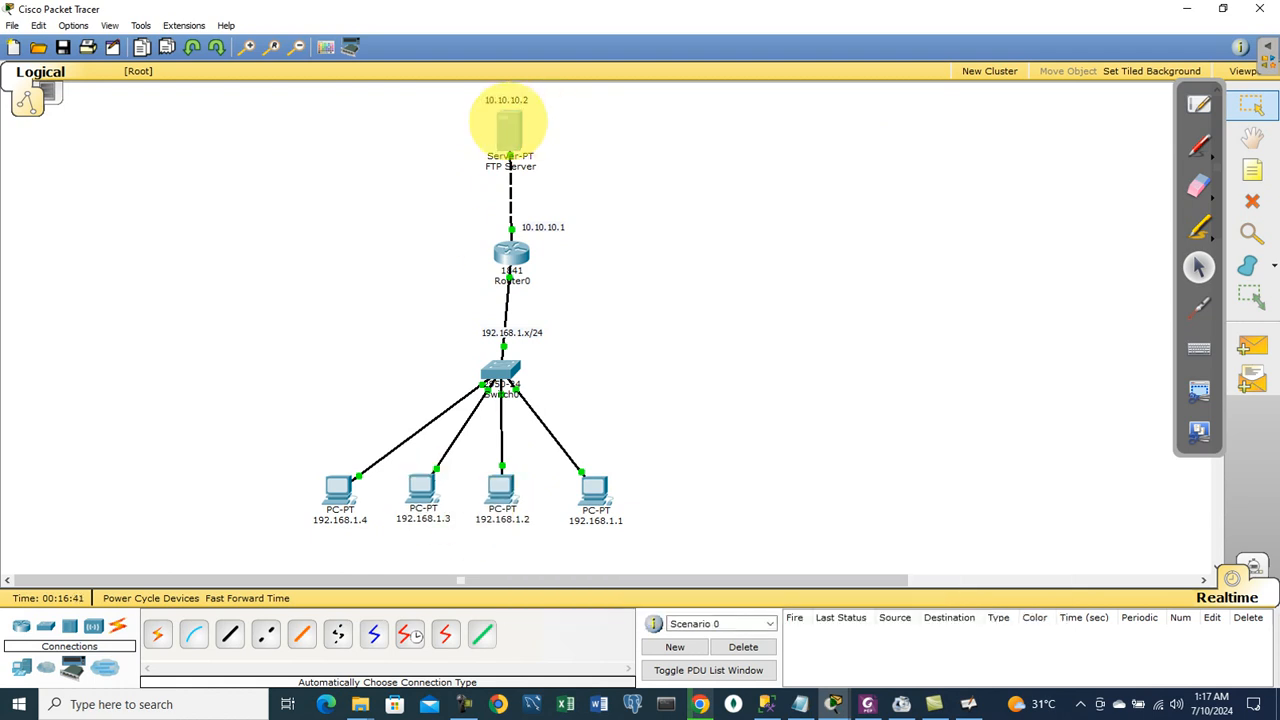
left_click(508, 120)
left_click(443, 393)
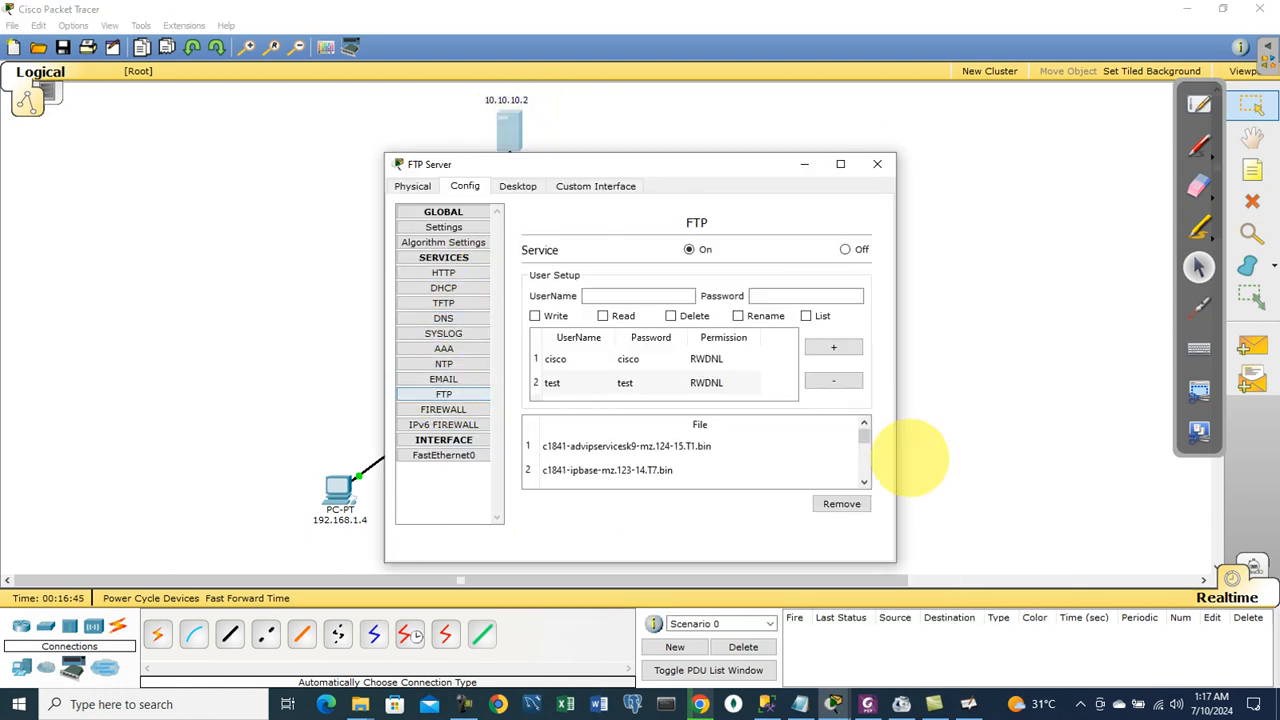
left_click_drag(864, 430, 864, 461)
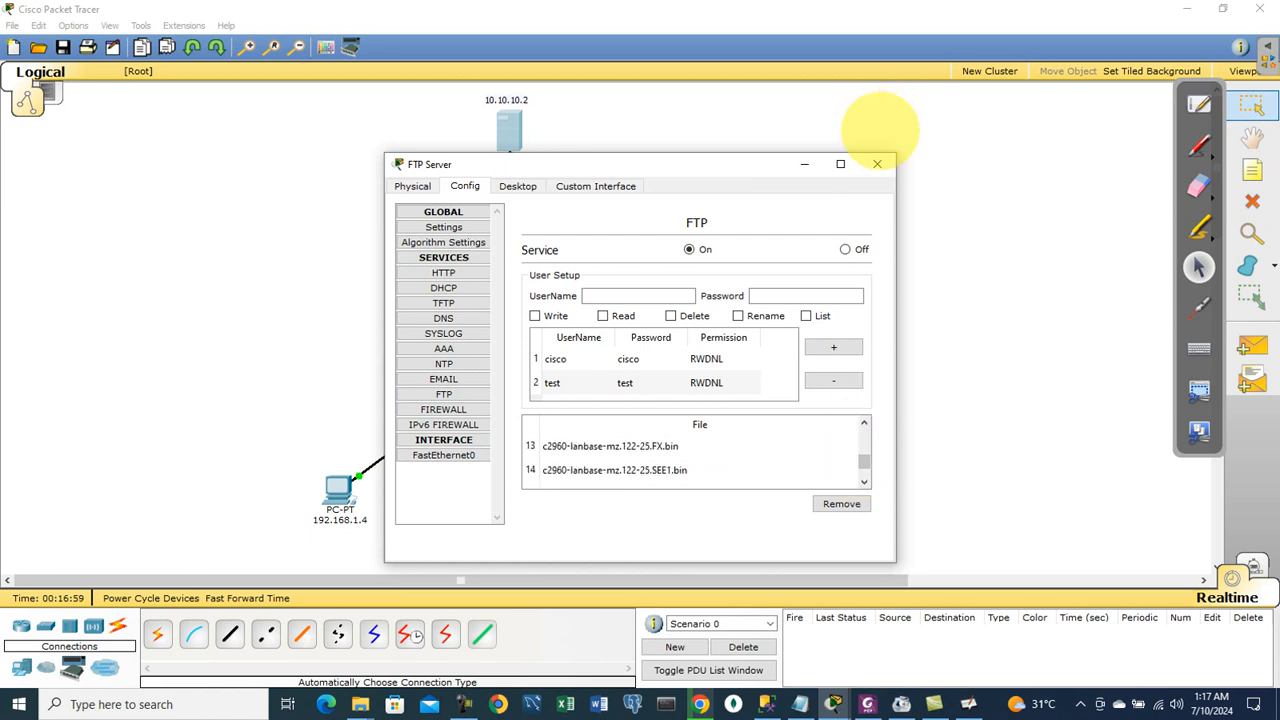
left_click(443, 212)
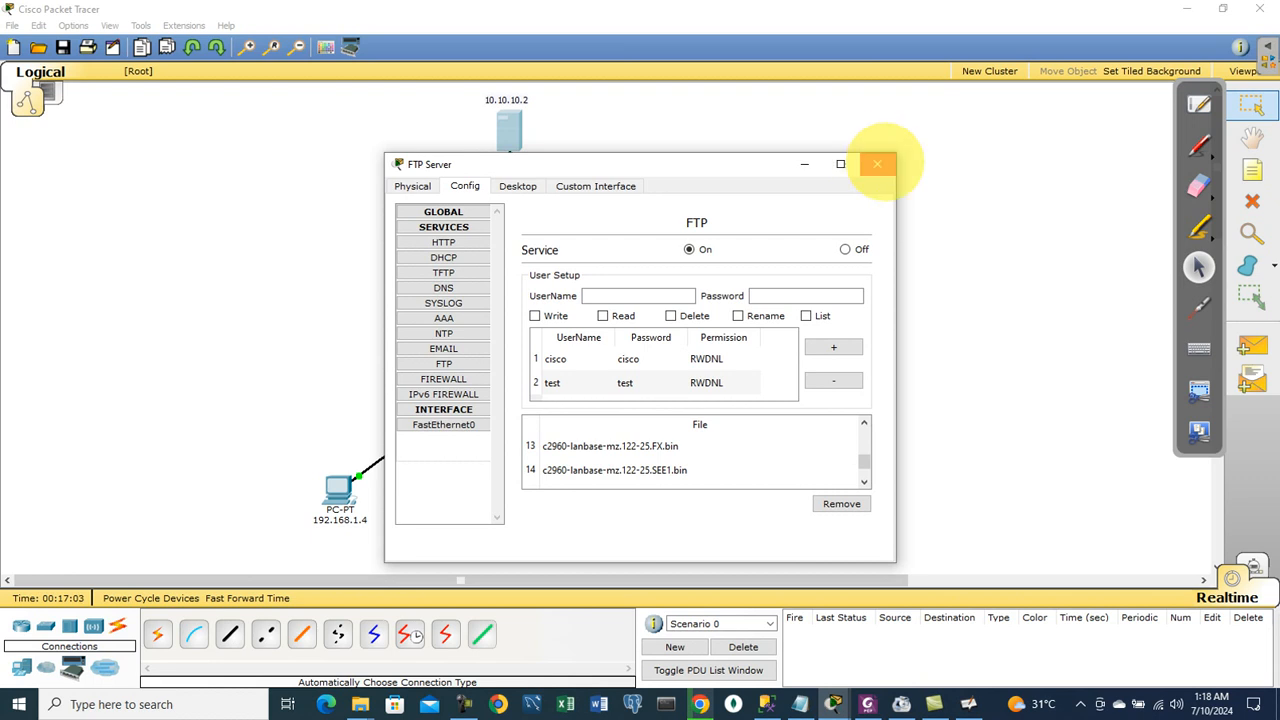
left_click(877, 164)
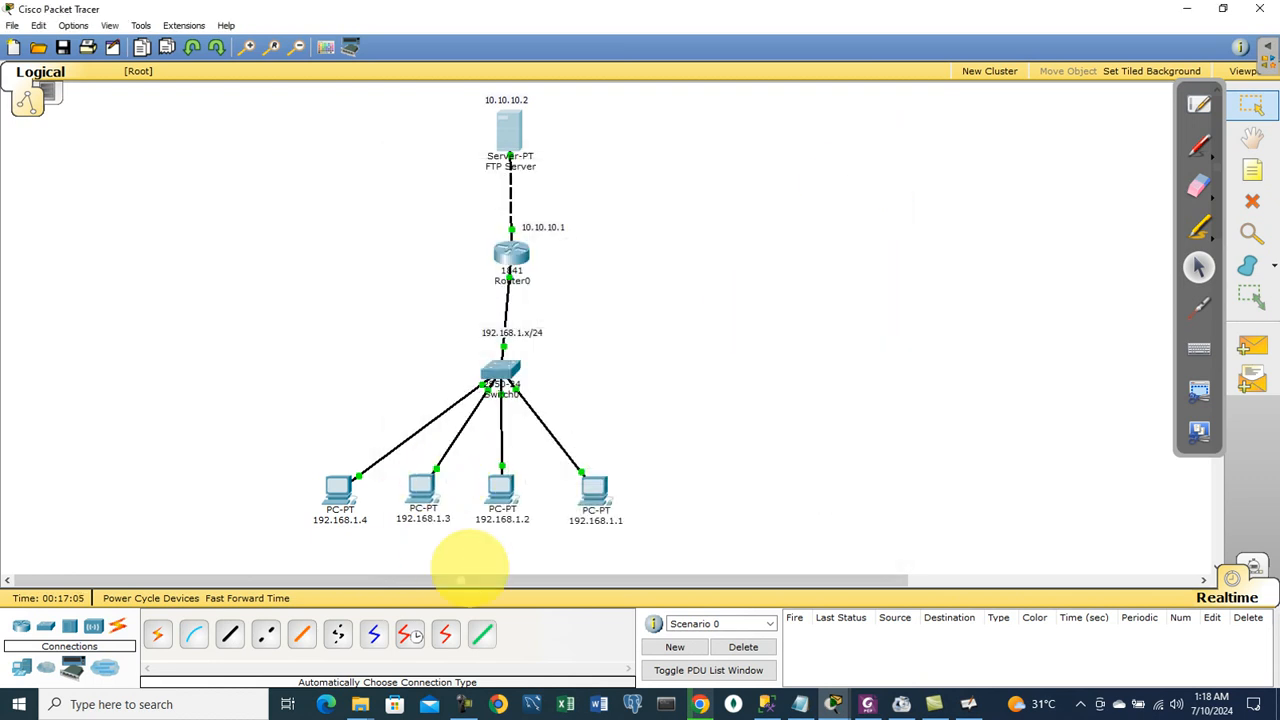
mouse_move(468, 705)
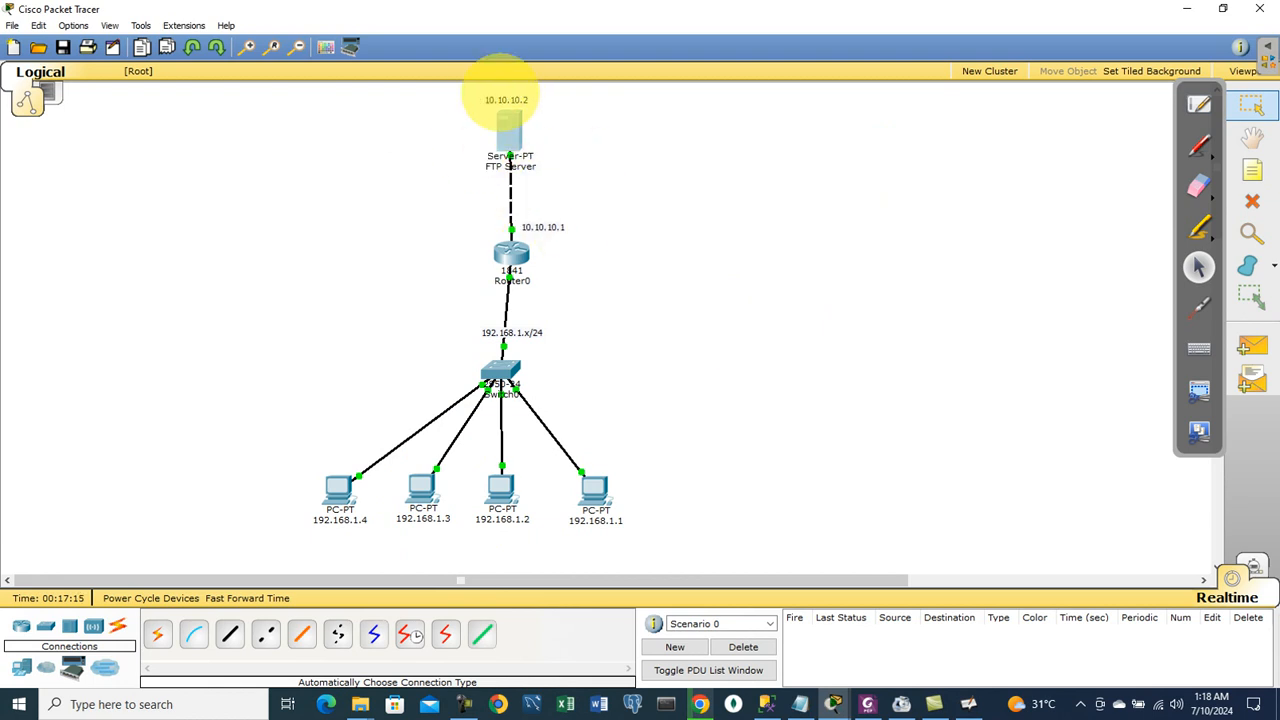
mouse_move(529, 141)
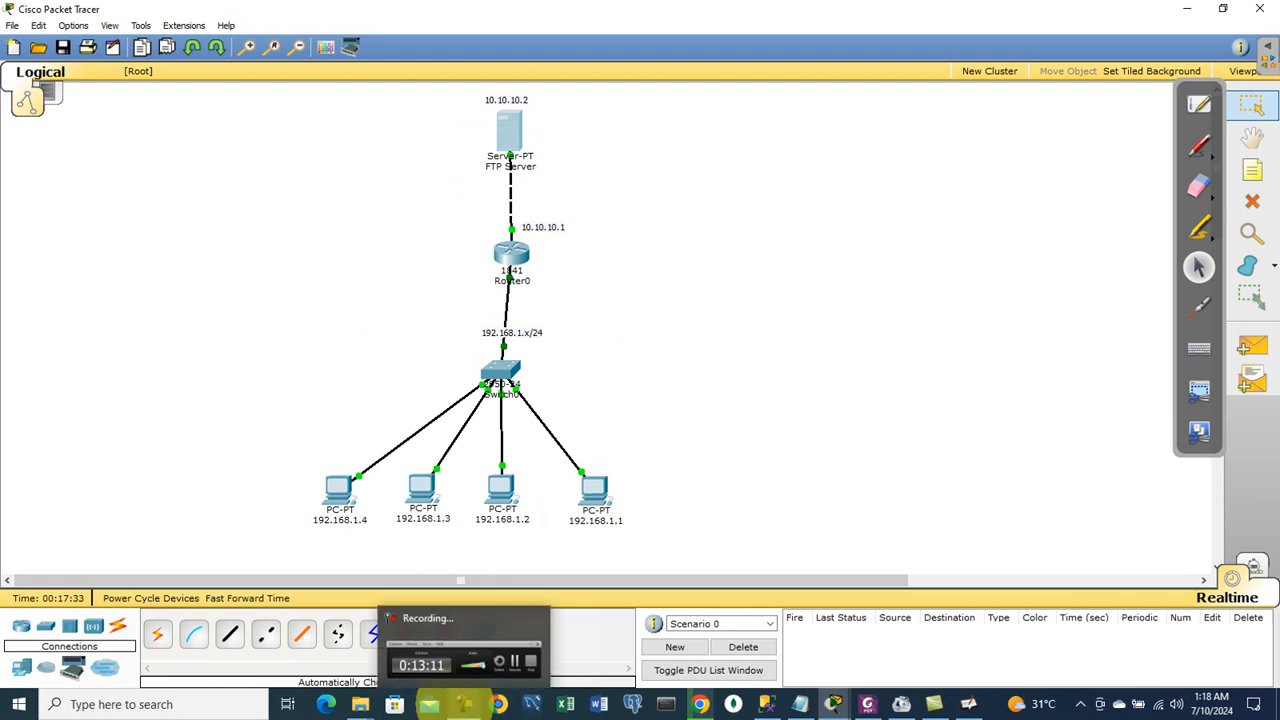
left_click(463, 703)
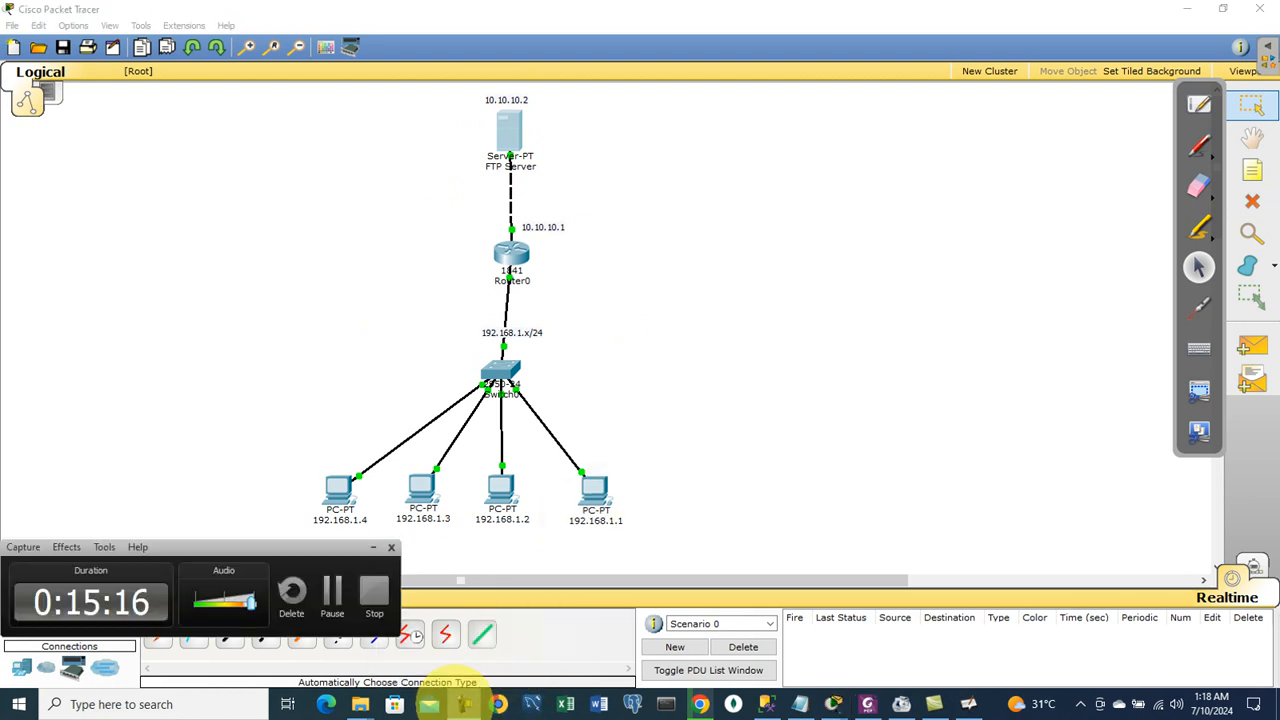